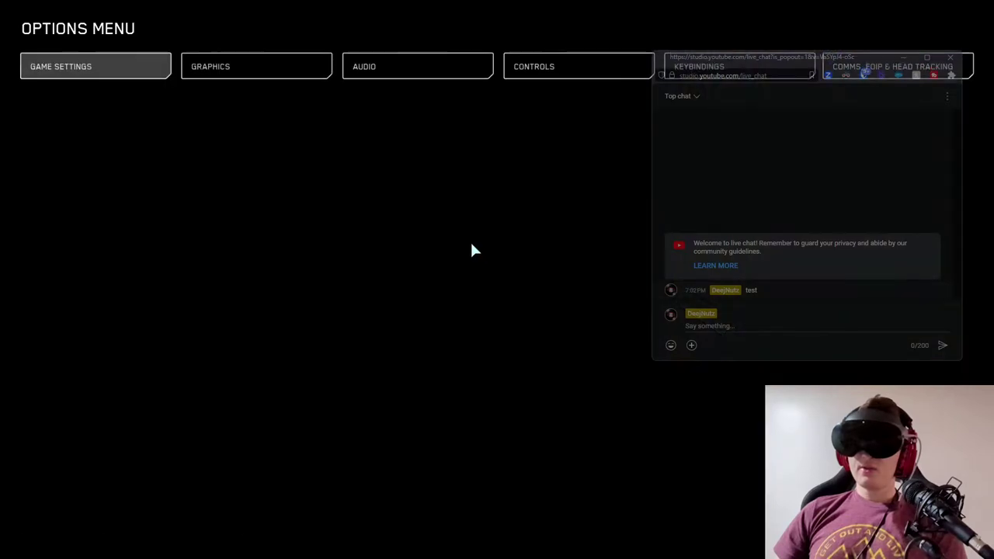
# - Set the graphics Quality option to Medium and keep the new value
pyautogui.click(264, 72)
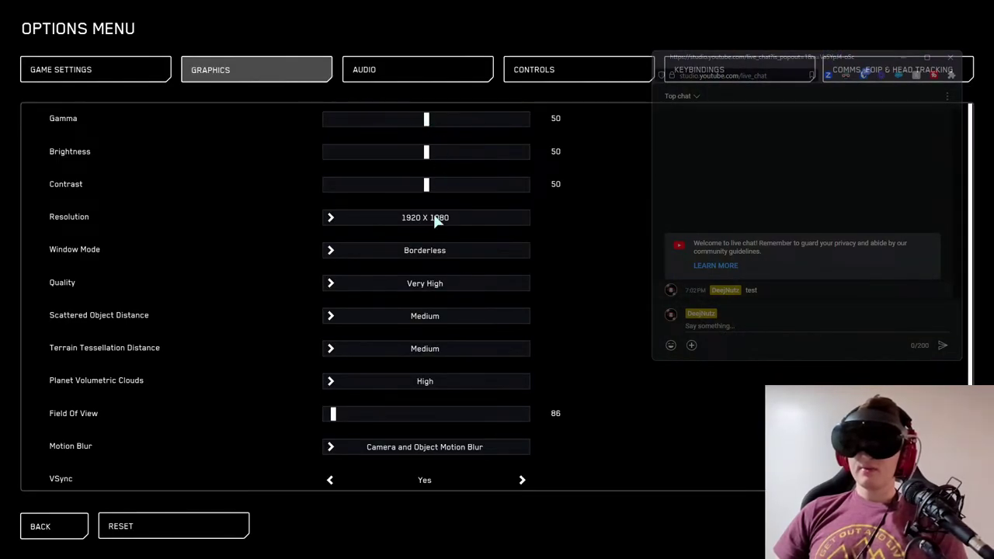
pyautogui.scroll(-1, 418, 311)
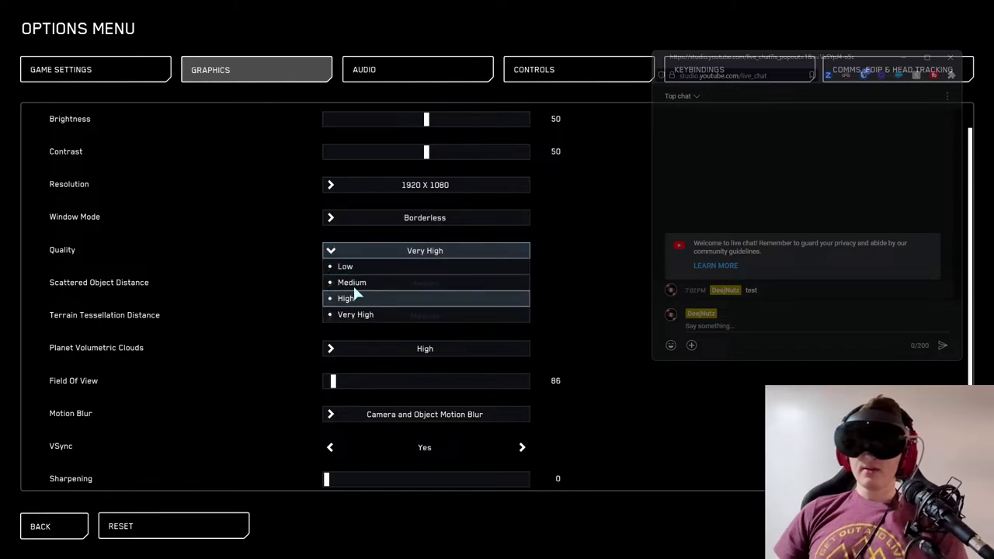
pyautogui.click(353, 282)
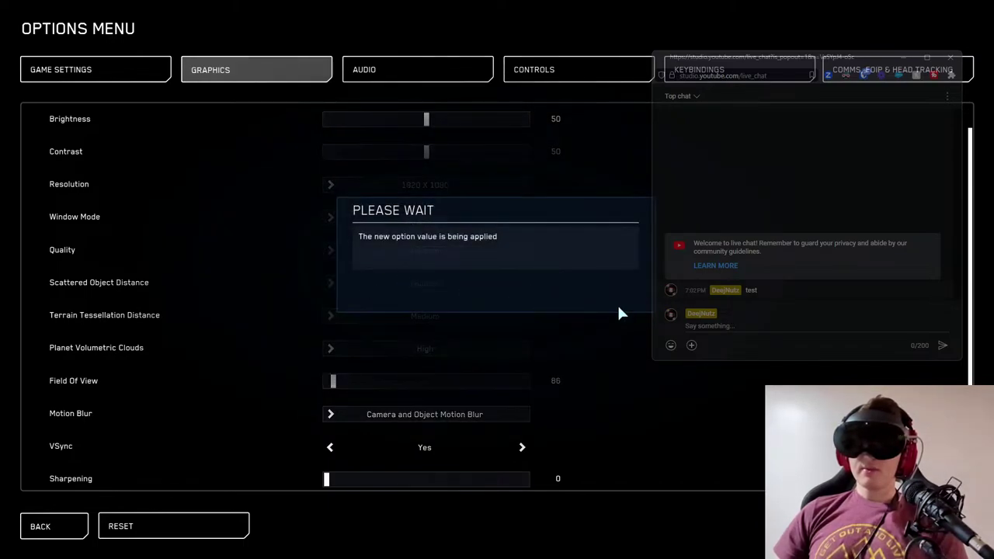
pyautogui.click(619, 292)
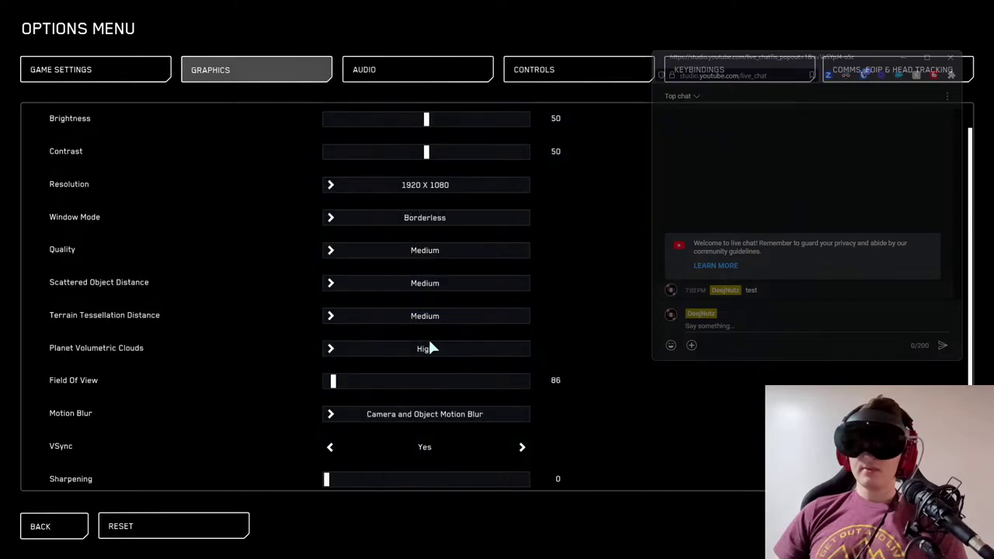
# - Set VSync to No in the graphics options, keep the change and return to the game
pyautogui.scroll(-3, 392, 404)
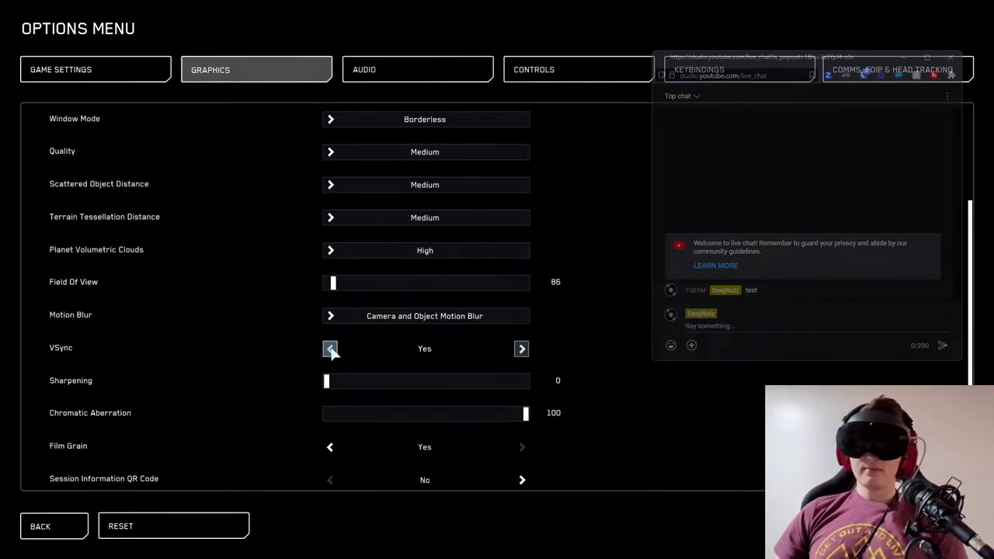
pyautogui.click(330, 350)
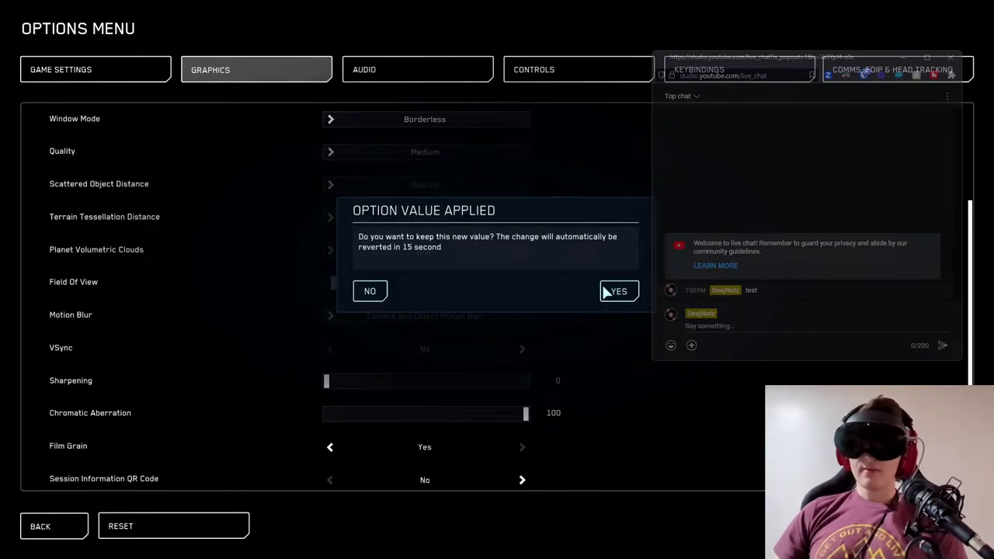
pyautogui.click(618, 292)
pyautogui.scroll(-1, 261, 407)
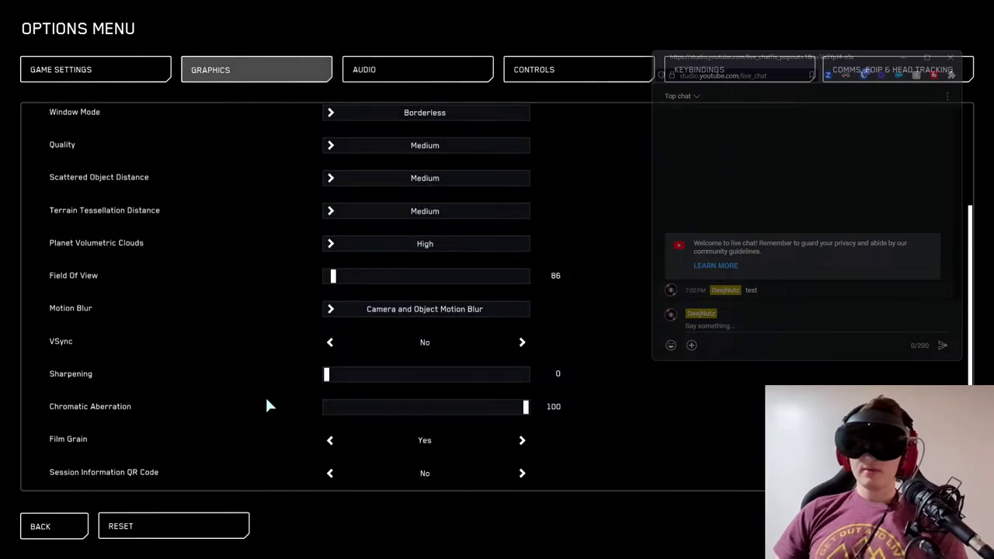
pyautogui.click(53, 533)
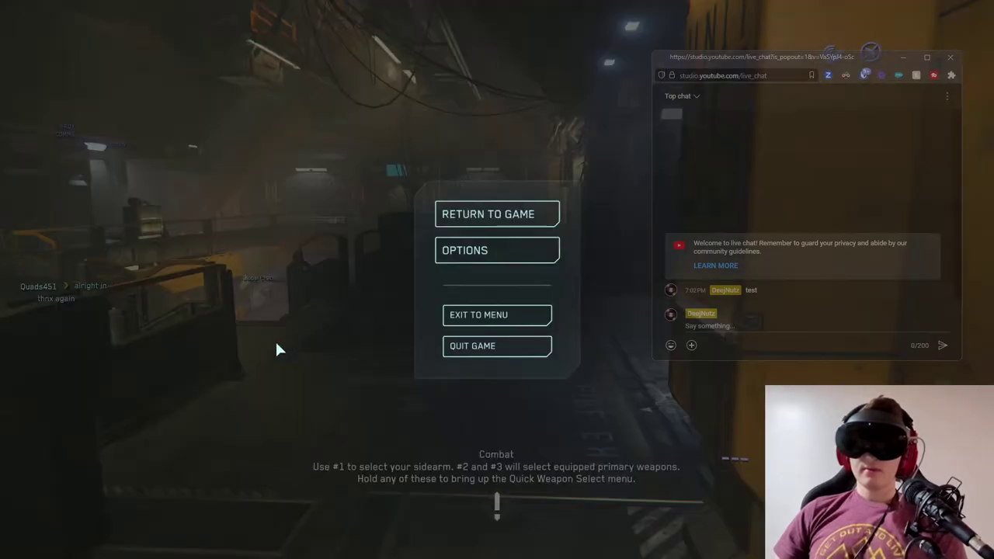
pyautogui.click(507, 214)
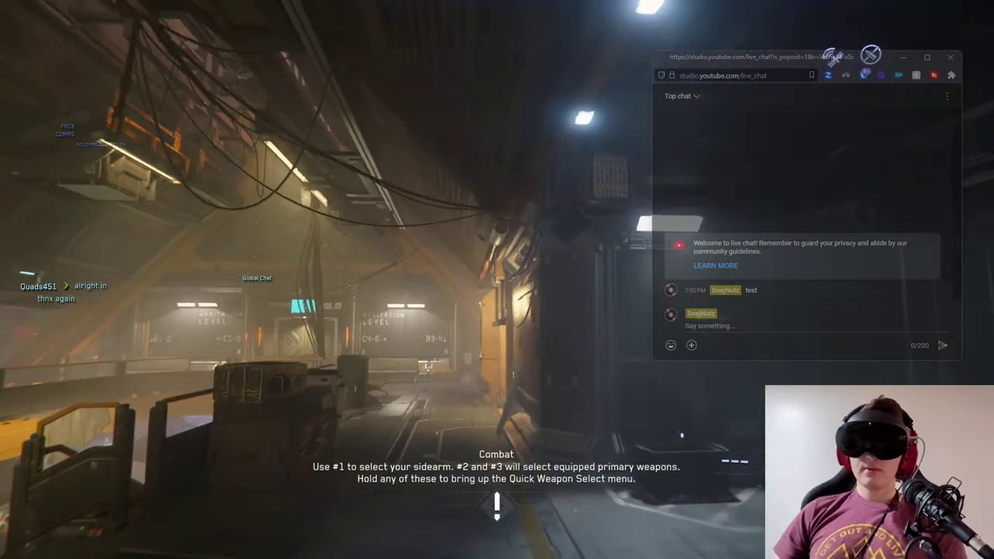
# - Walk through the habitation level to the double doors under the Exit sign
pyautogui.press('w')
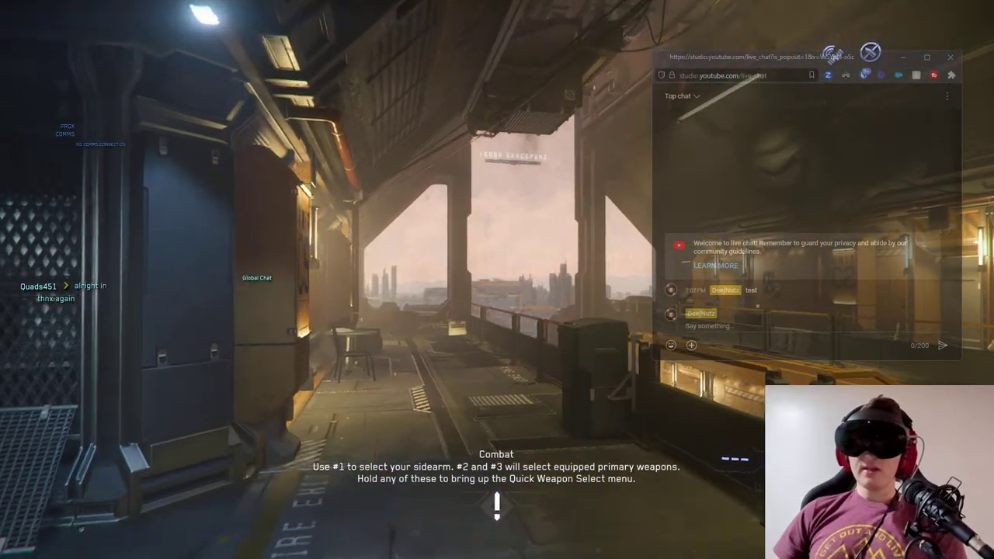
pyautogui.press('w')
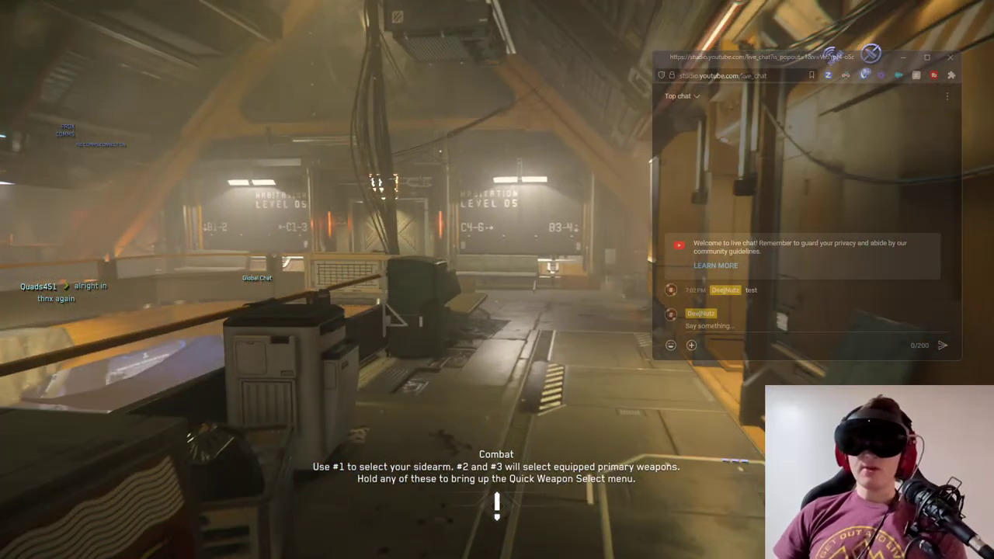
pyautogui.press('w')
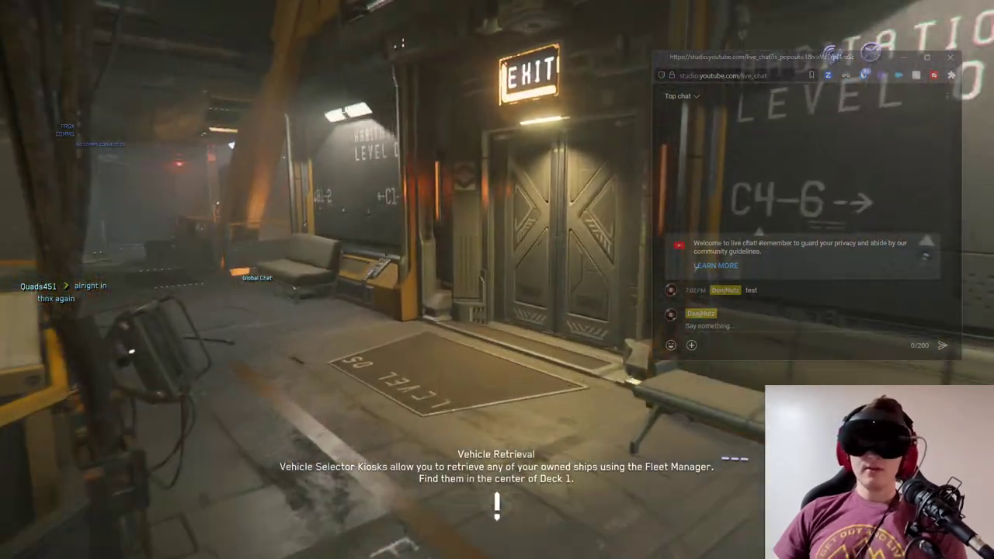
pyautogui.press('w')
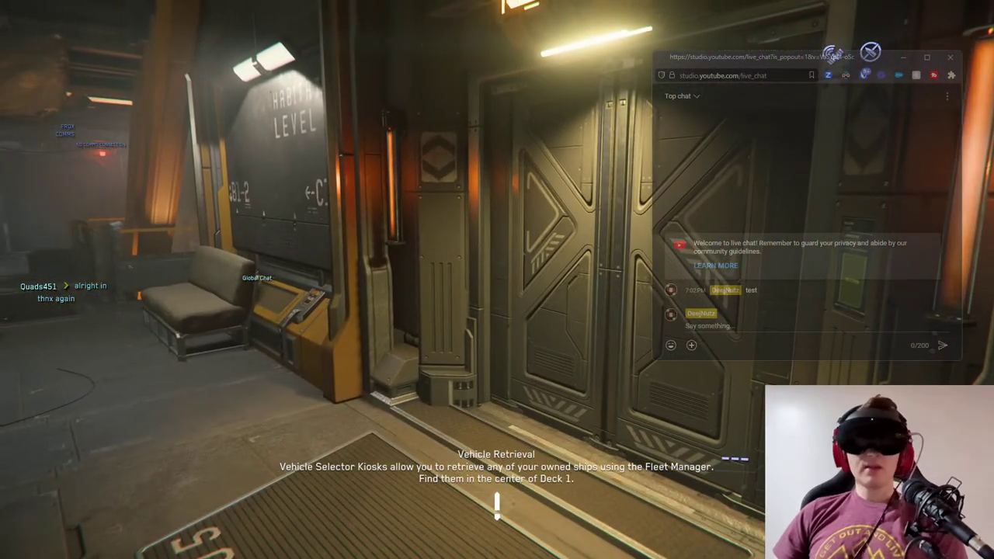
# - Review the head tracking settings in the Comms, FOIP & Head Tracking options, including the General, Faceware and Tobii entries
pyautogui.press('Escape')
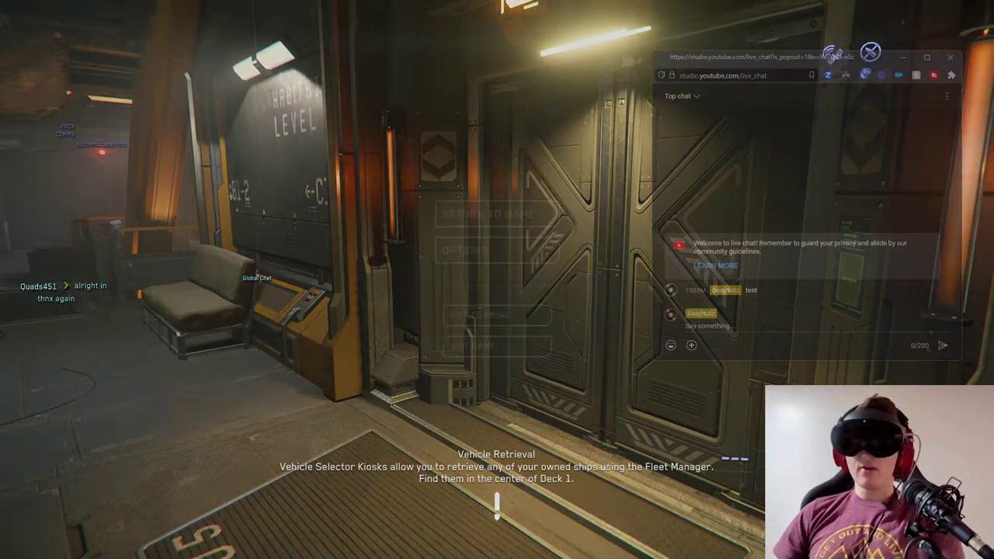
pyautogui.click(511, 253)
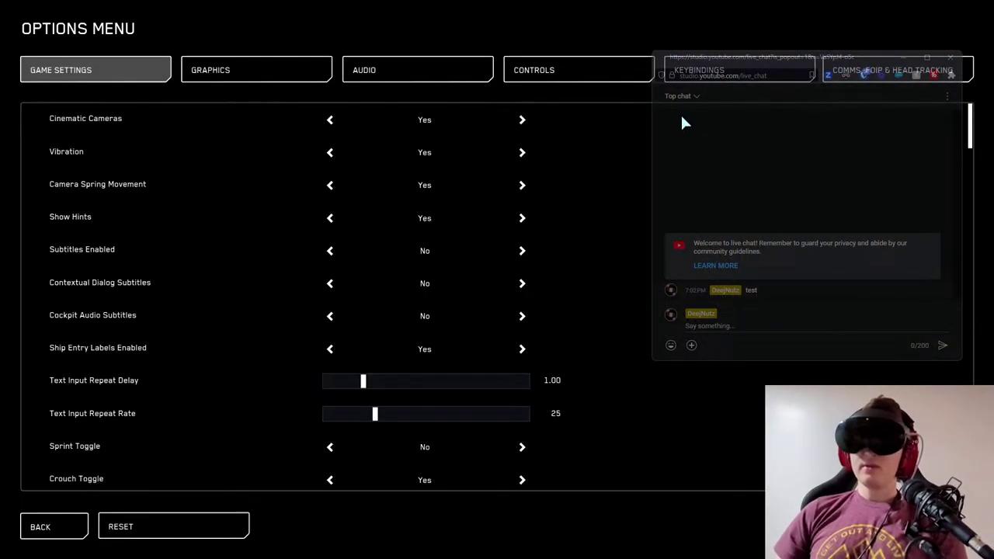
pyautogui.click(868, 74)
pyautogui.scroll(-10, 264, 342)
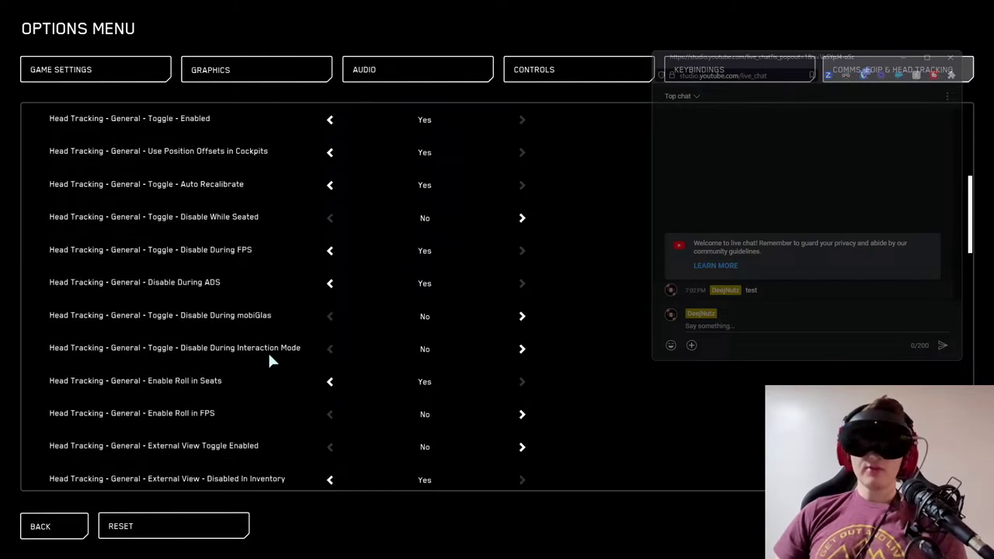
pyautogui.scroll(-10, 262, 377)
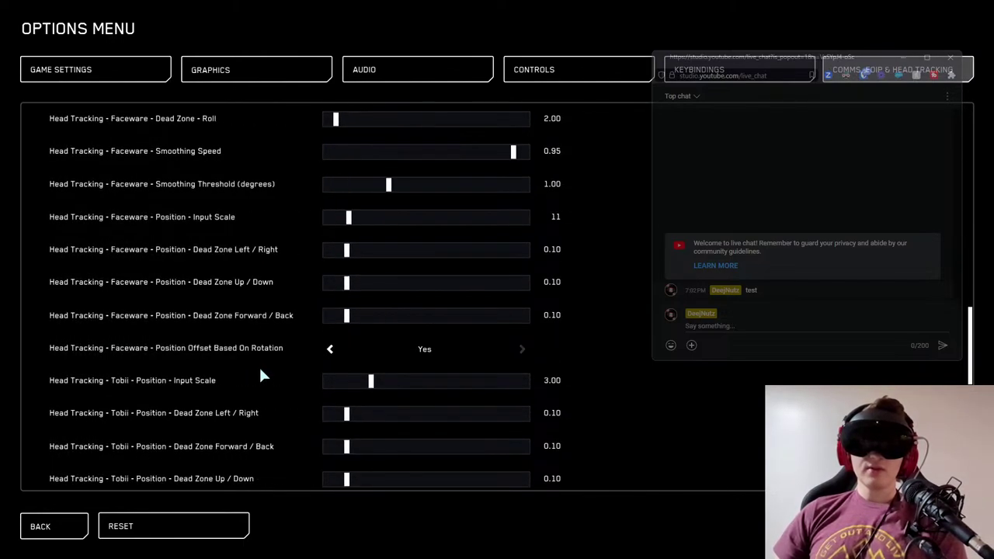
pyautogui.scroll(-4, 233, 289)
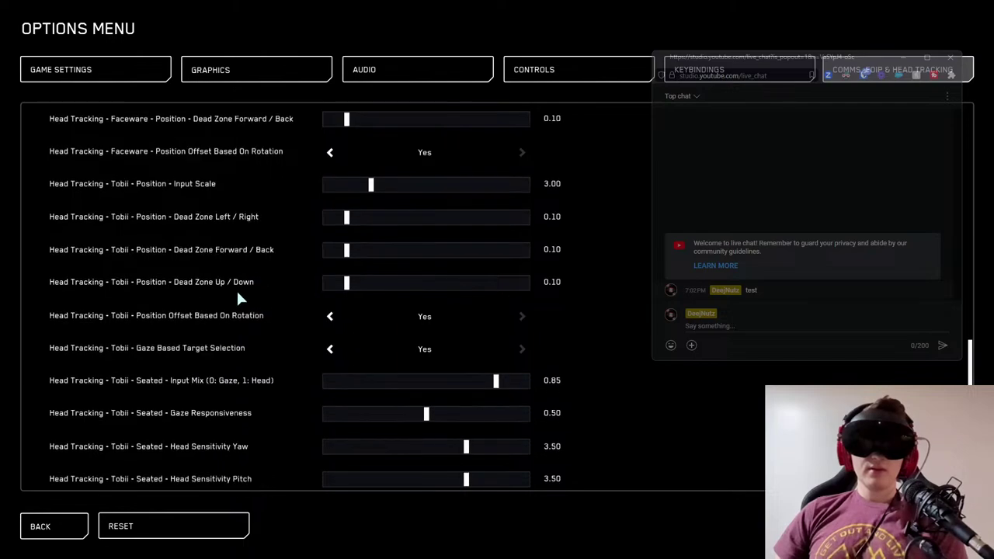
pyautogui.scroll(-4, 264, 226)
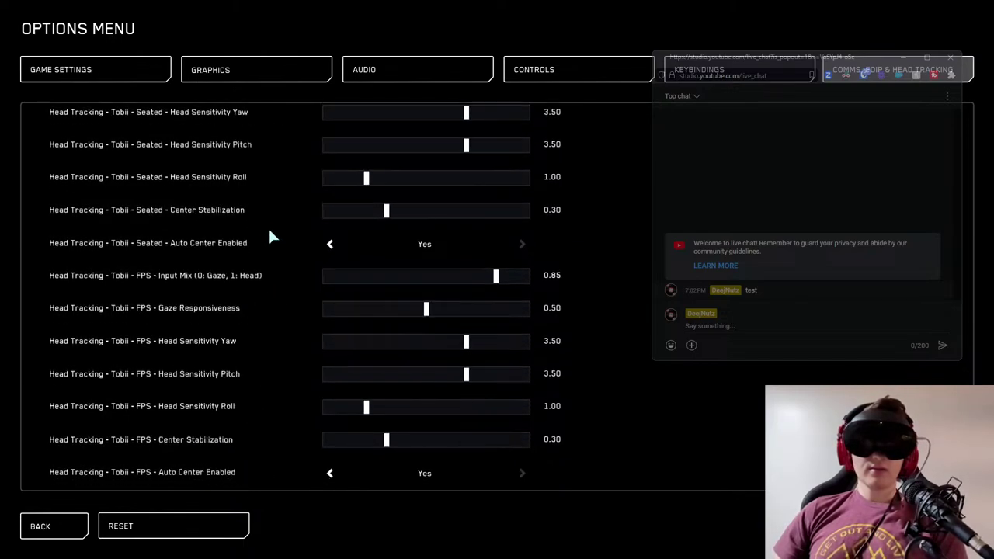
pyautogui.scroll(10, 267, 227)
pyautogui.scroll(15, 260, 278)
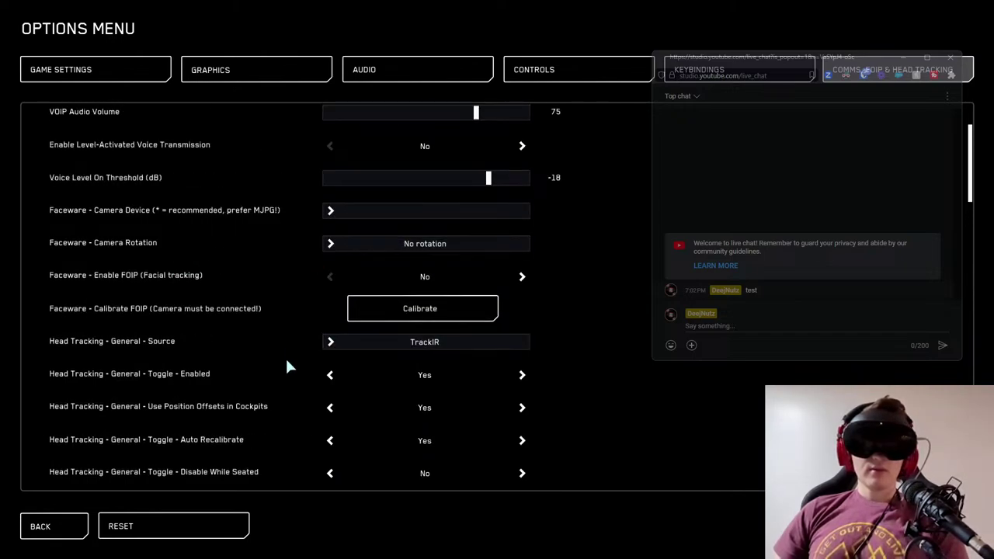
# - Set the general head tracking option Disable During FPS to No and return to the game
pyautogui.scroll(-3, 284, 359)
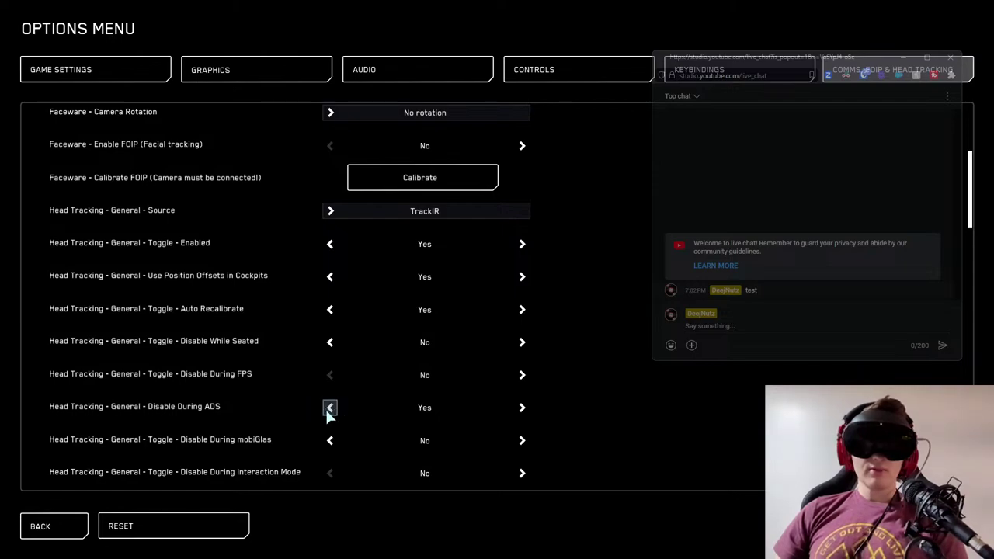
pyautogui.scroll(-1, 297, 437)
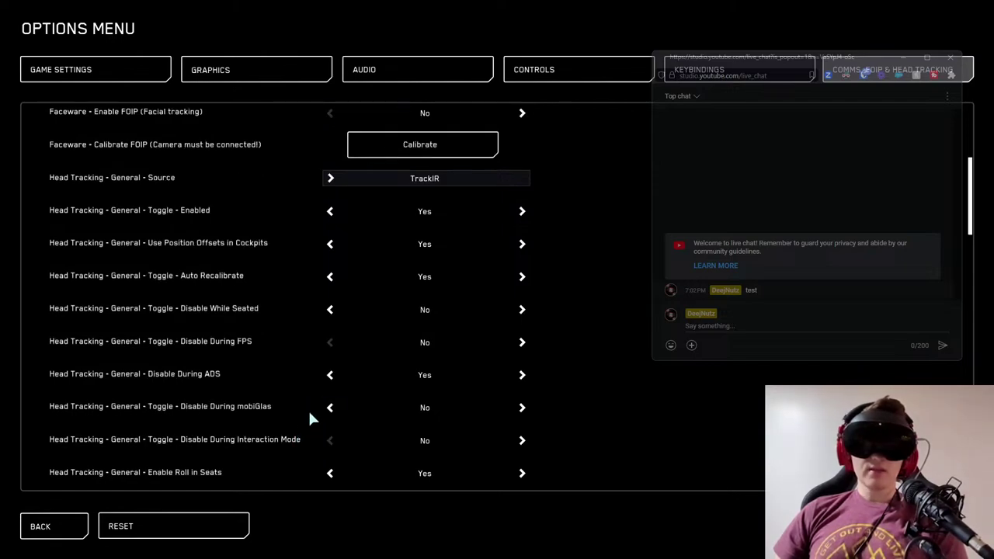
pyautogui.click(80, 514)
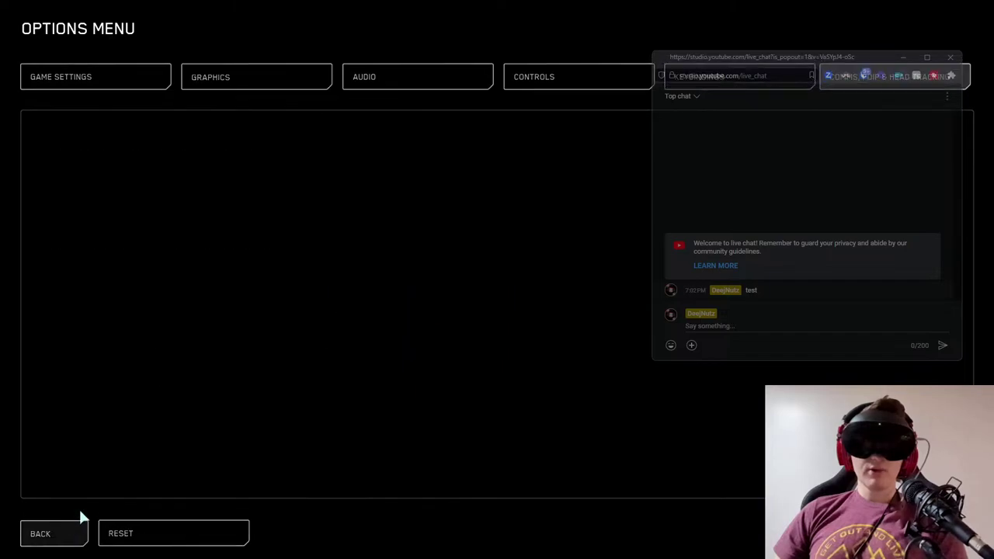
pyautogui.click(501, 221)
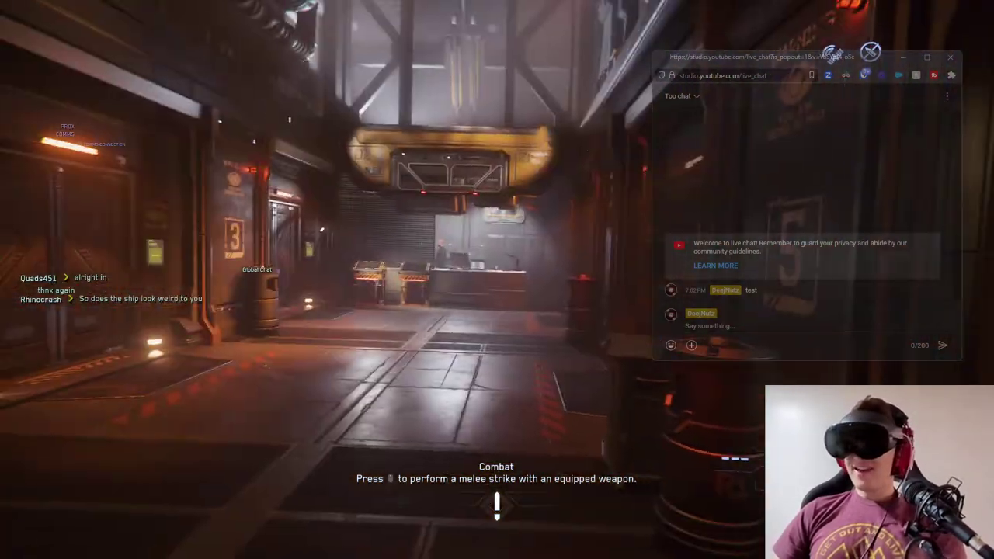
# - Reopen the head tracking options to check the Disable During FPS setting, and go back to the game
pyautogui.press('Escape')
pyautogui.click(481, 249)
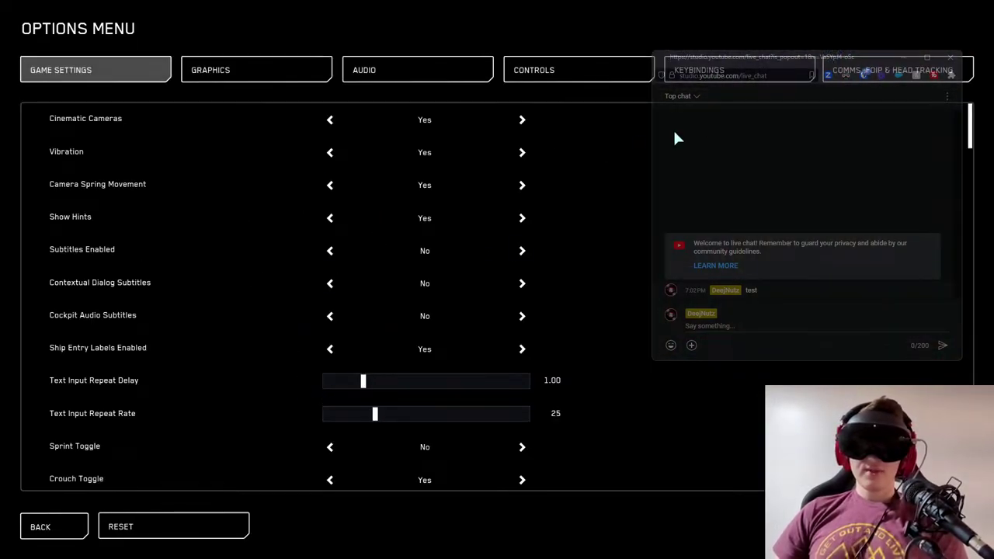
pyautogui.click(880, 68)
pyautogui.scroll(-6, 203, 256)
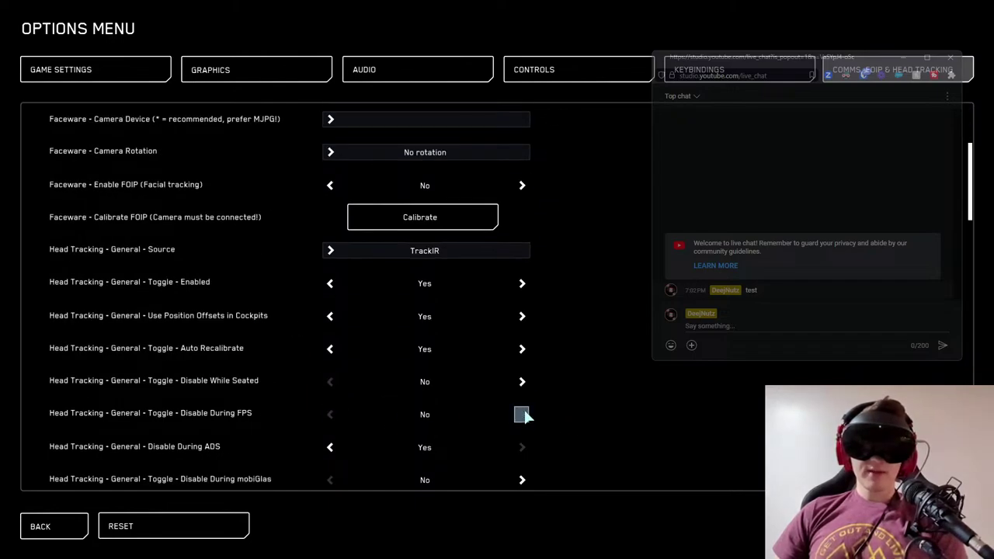
pyautogui.click(55, 529)
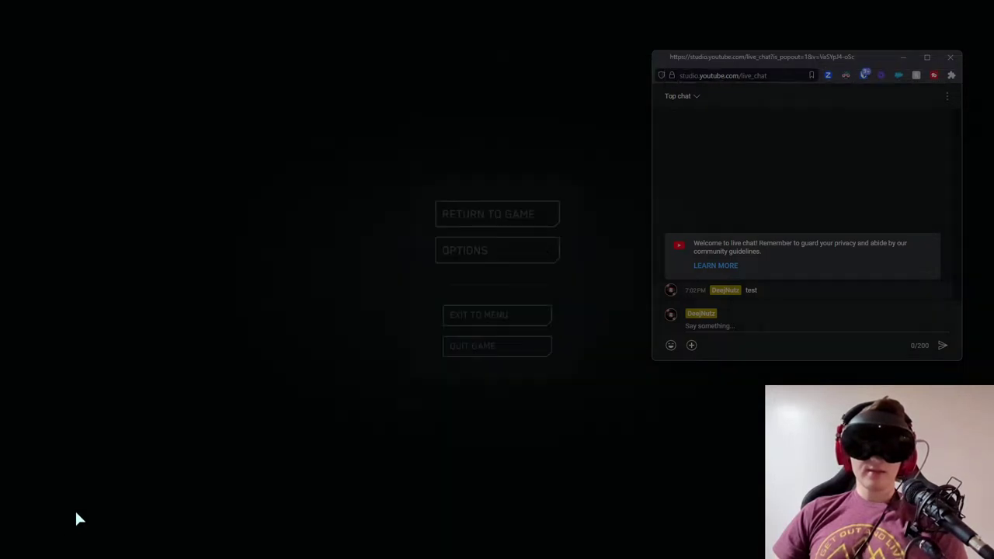
pyautogui.click(501, 213)
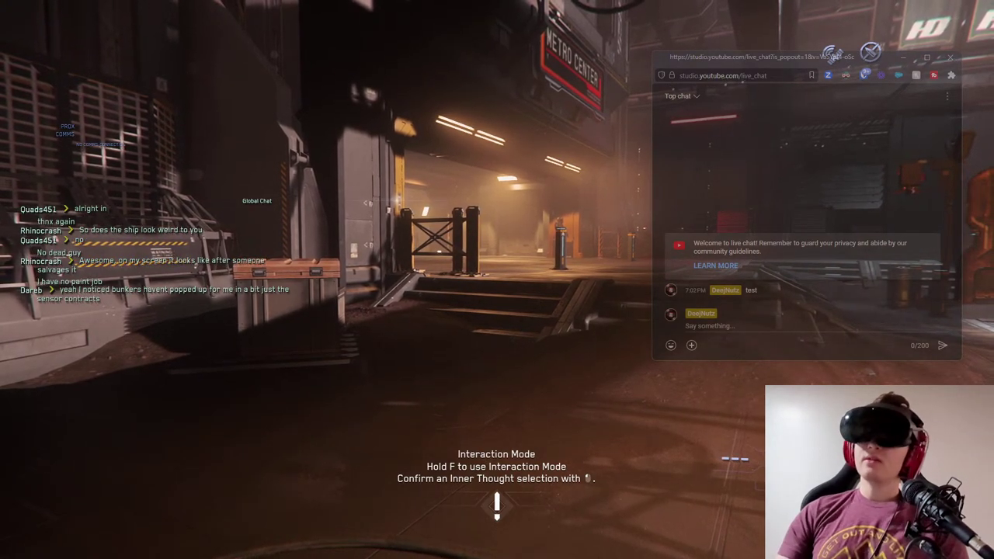
# - Launch the MSI graphics card utility over the game, examine its GPU clock and temperature readings, and close it
pyautogui.hotkey('alt', 'Tab')
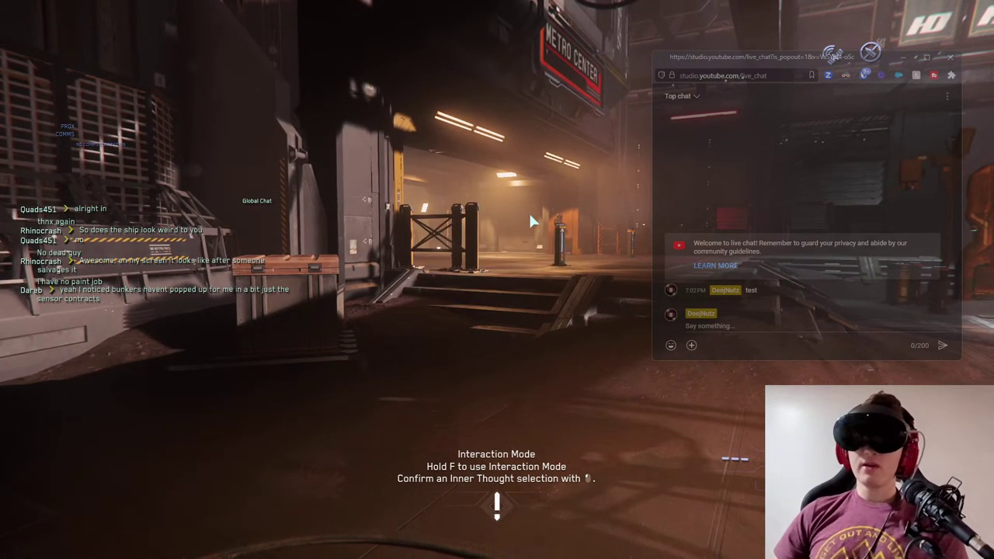
pyautogui.press('super')
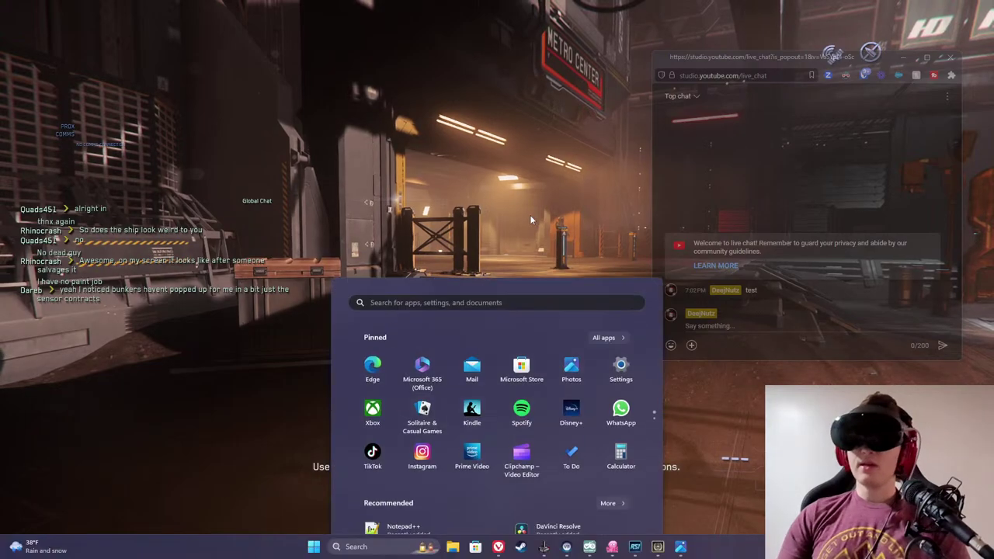
pyautogui.write('msi')
pyautogui.press('Return')
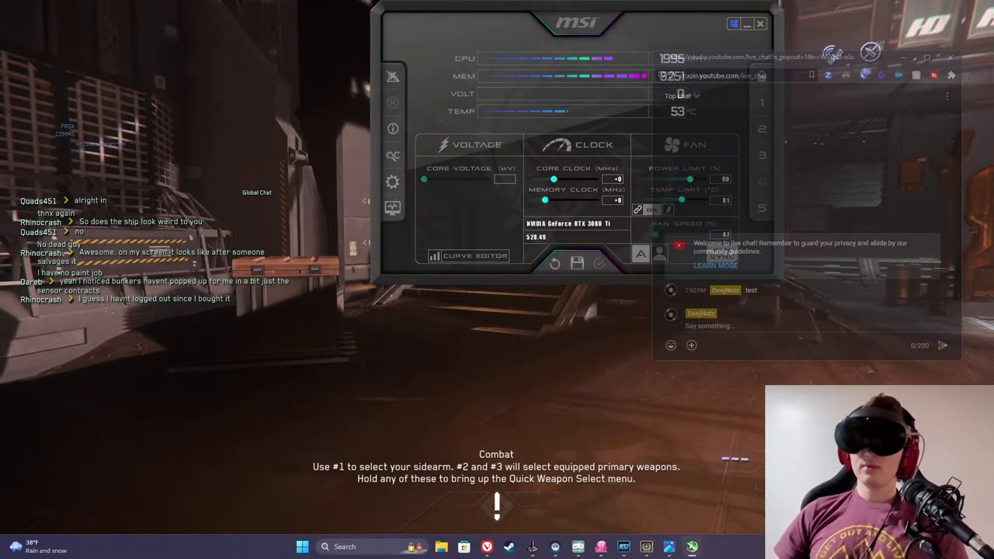
pyautogui.moveTo(712, 12); pyautogui.dragTo(506, 120)
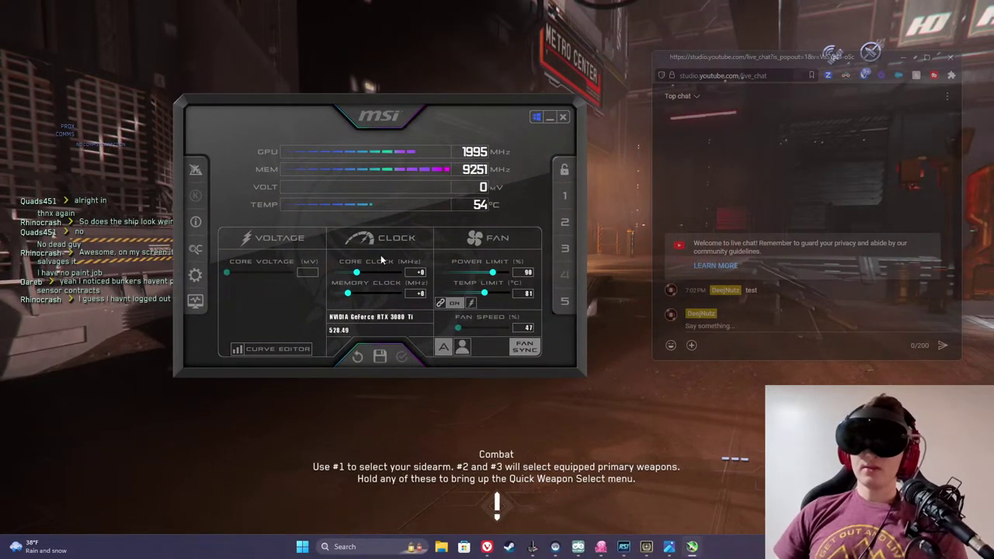
pyautogui.click(564, 117)
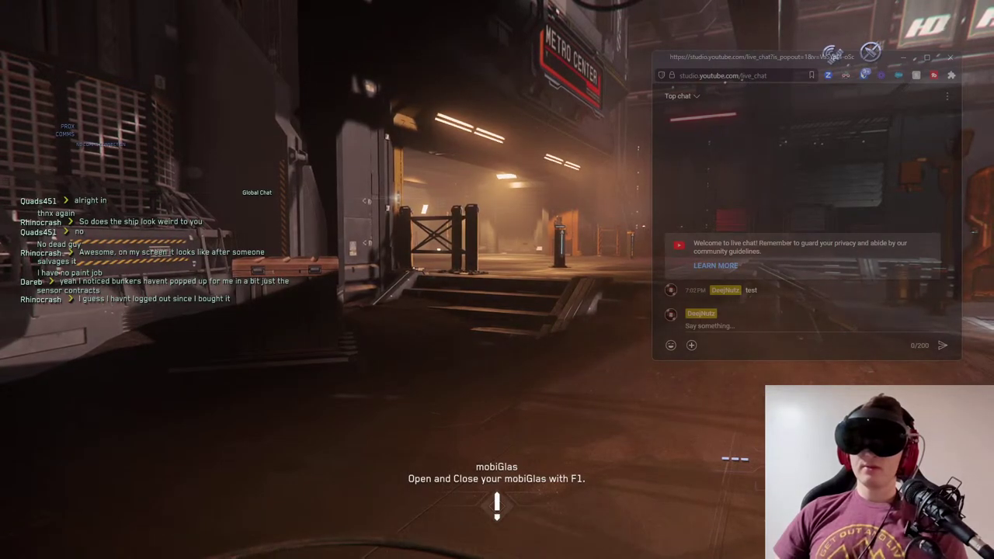
# - Walk up the steps into the Metro Center
pyautogui.press('w')
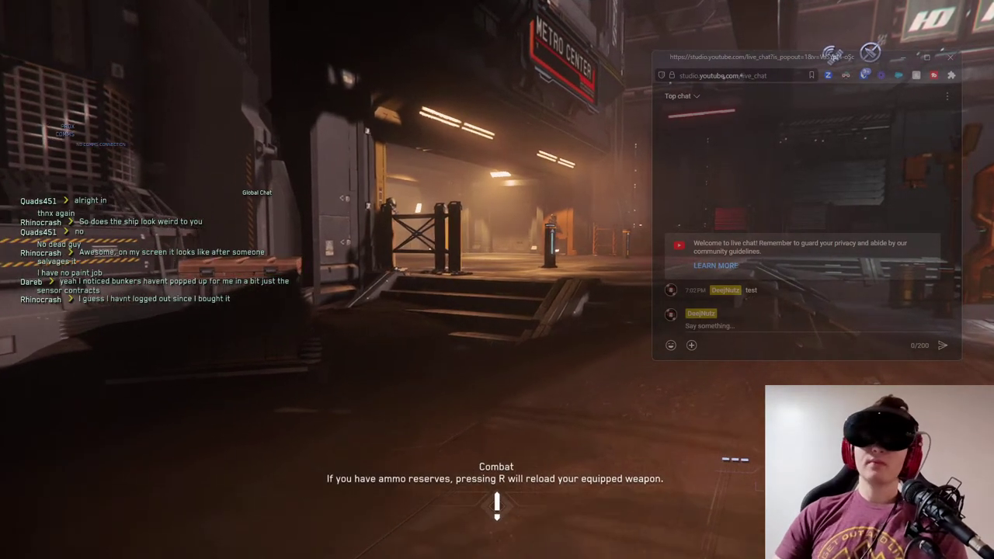
pyautogui.press('w')
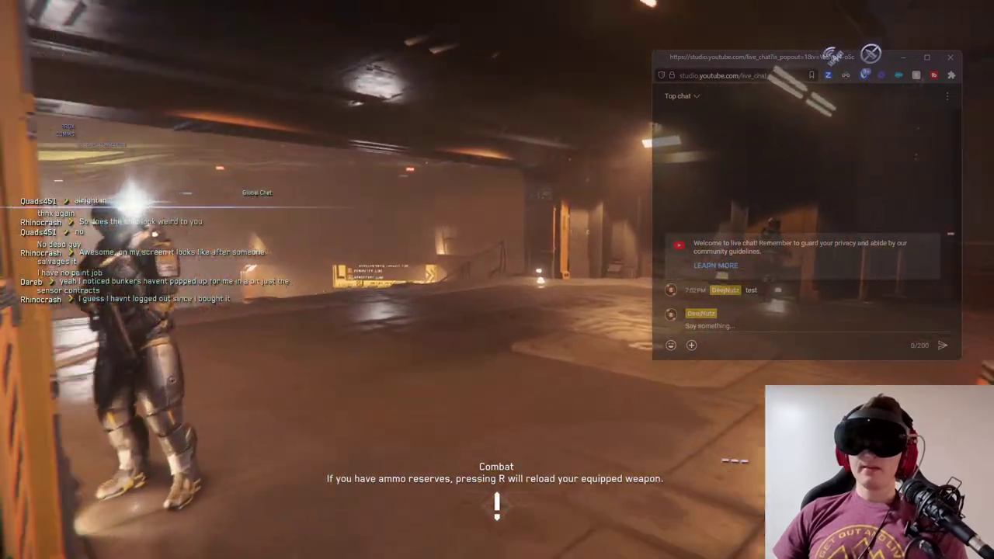
# - Walk through the Metro Center, following the Hurston rapid transit signs, down to the train platform
pyautogui.press('w')
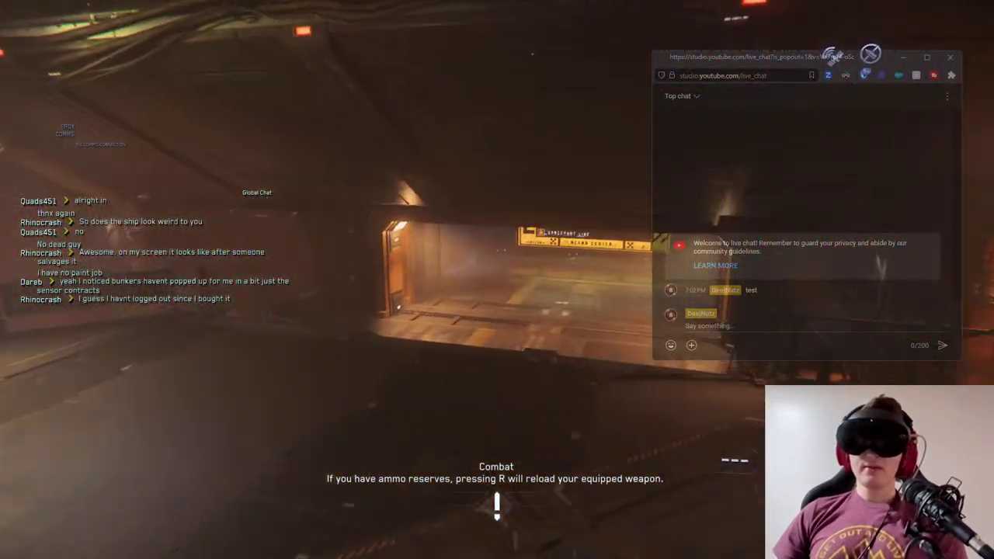
pyautogui.press('w')
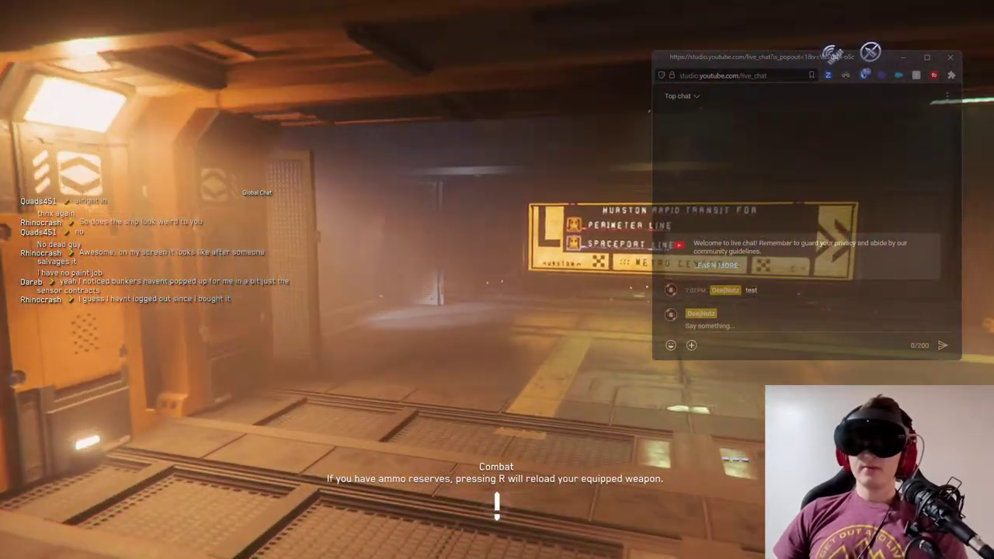
pyautogui.press('w')
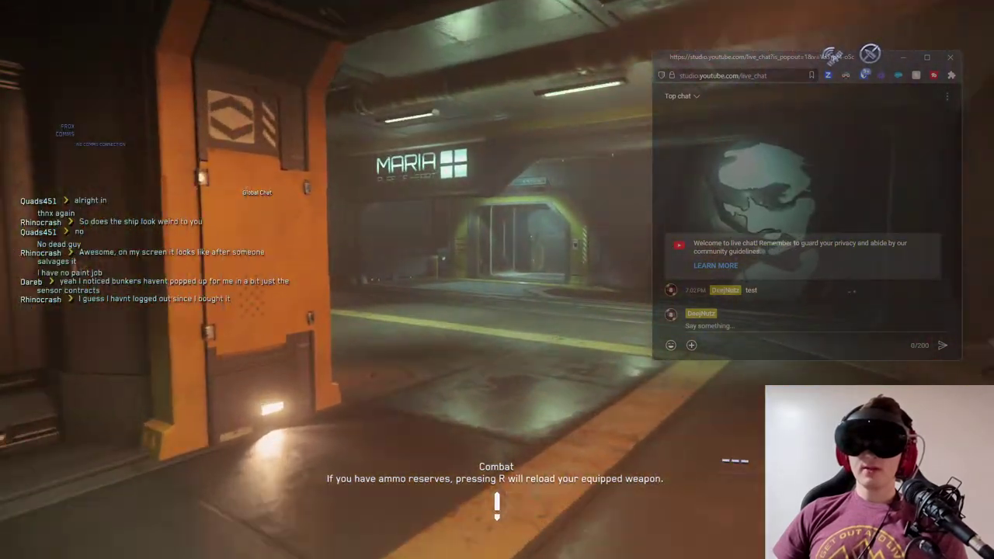
pyautogui.press('w')
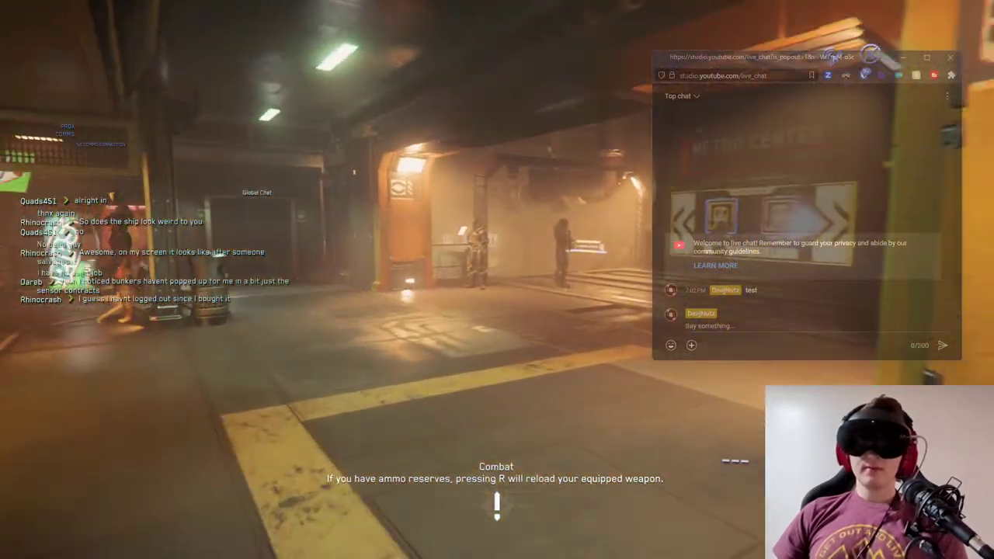
pyautogui.press('w')
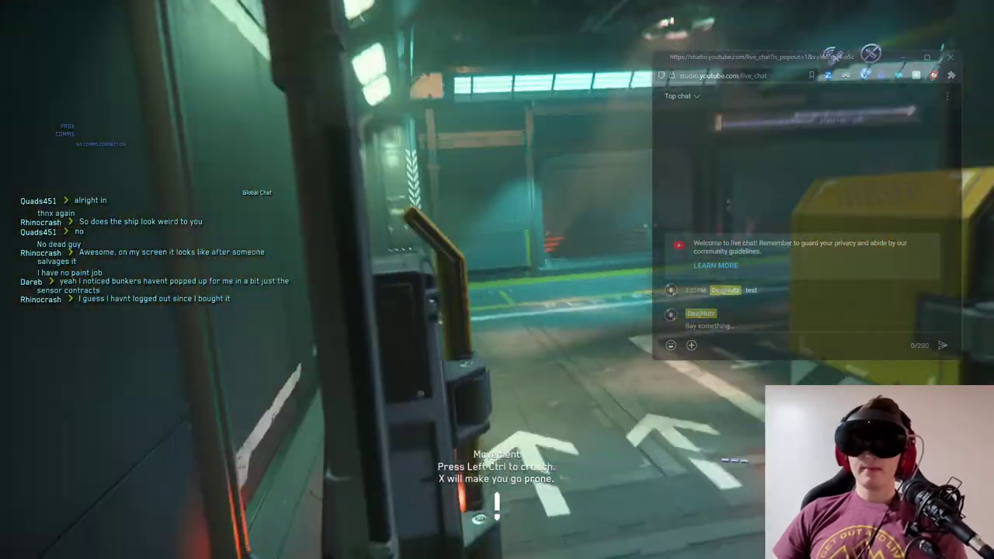
# - Walk along the platform to the waiting train for Teasa Spaceport and board it
pyautogui.press('w')
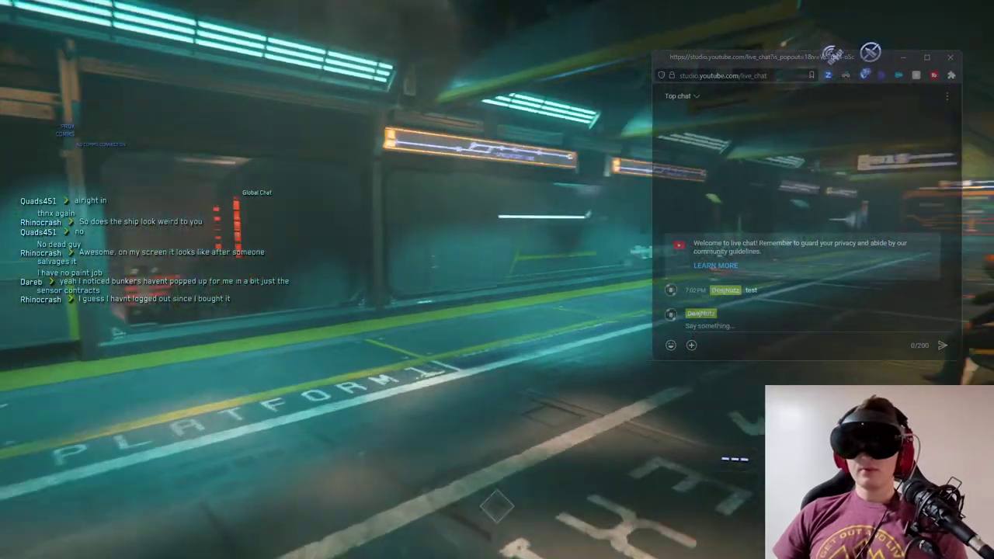
pyautogui.press('w')
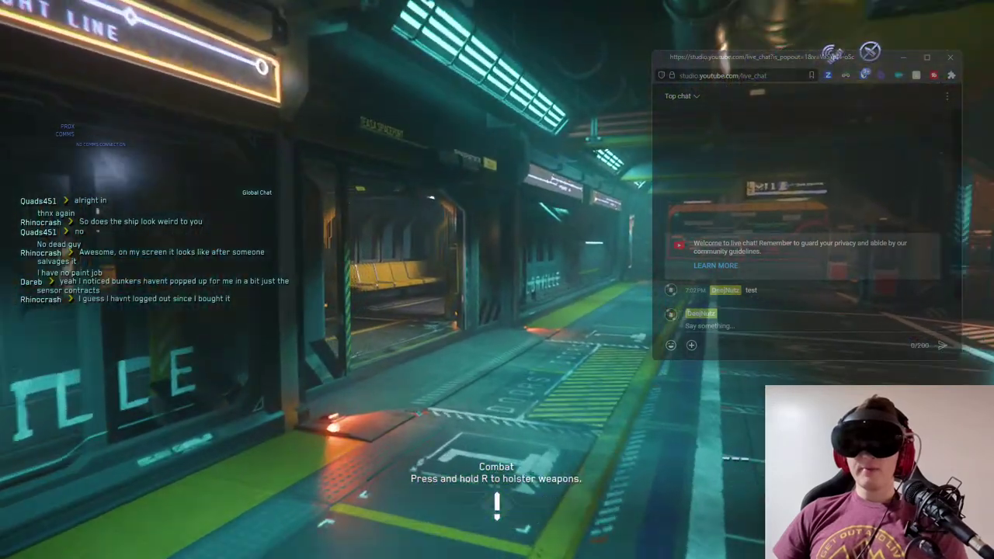
pyautogui.press('w')
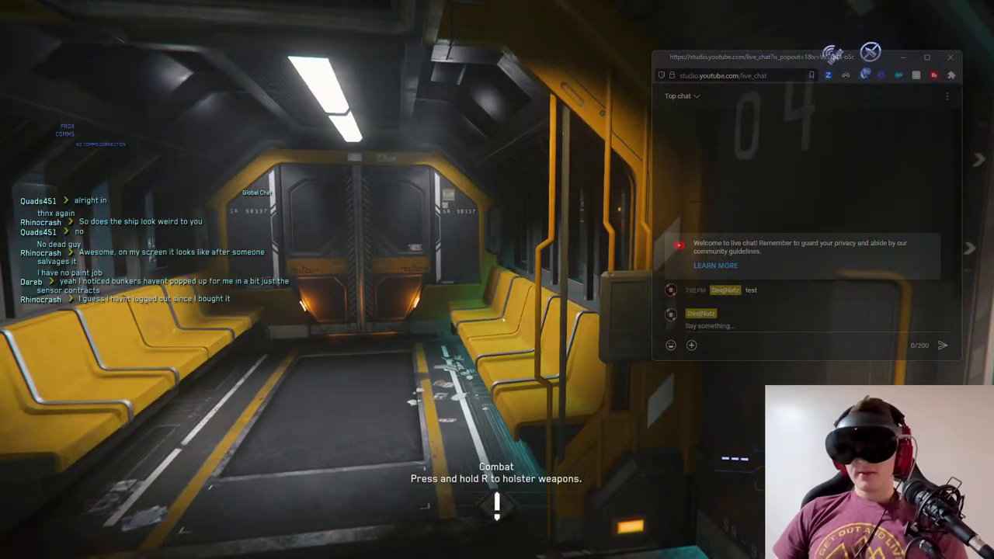
# - Move around inside the train car and look closely at the yellow seats, floor and windows
pyautogui.press('w')
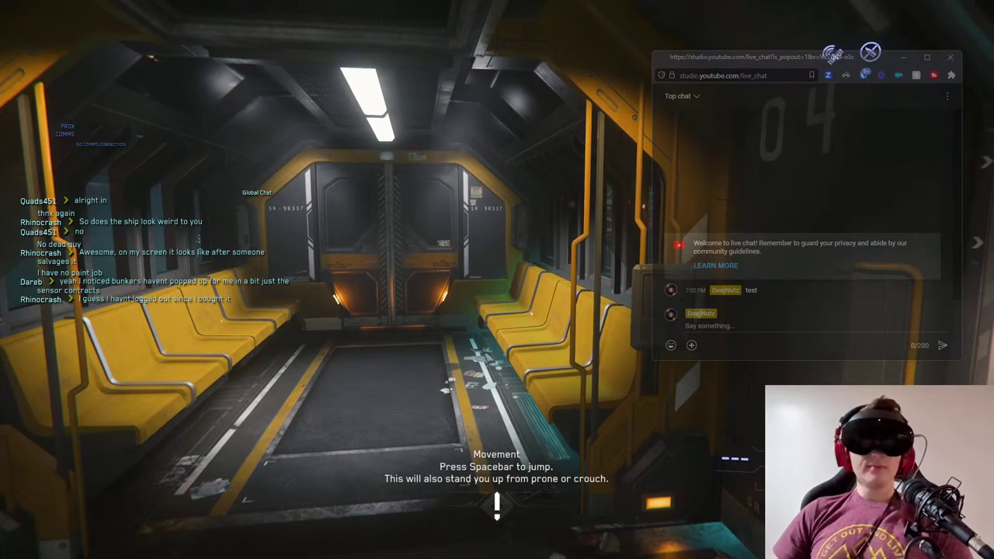
pyautogui.press('w')
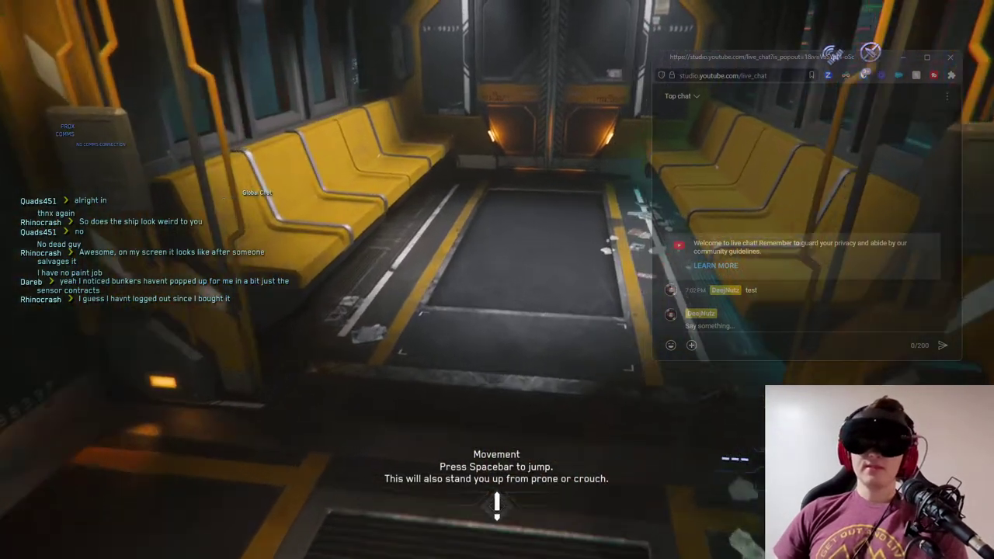
pyautogui.press('w')
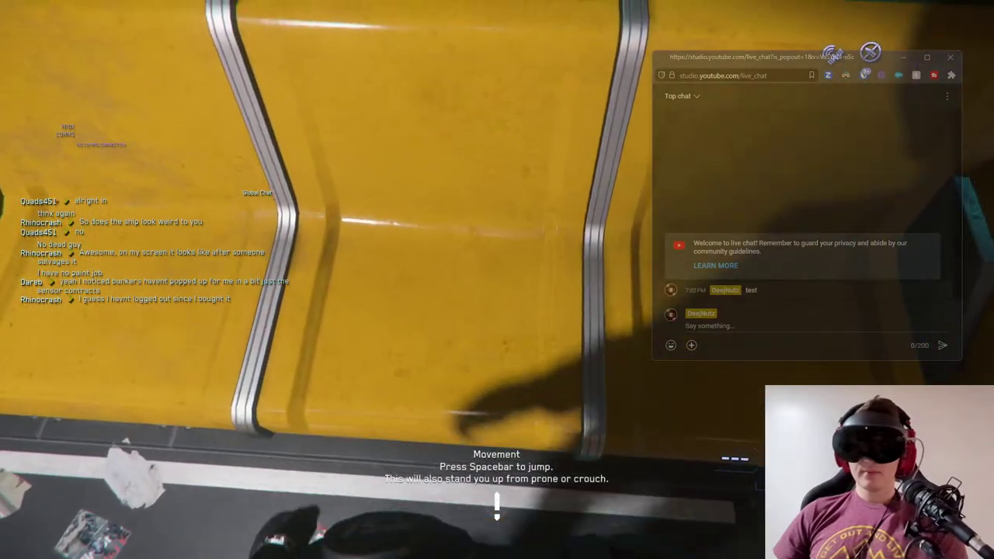
pyautogui.press('s')
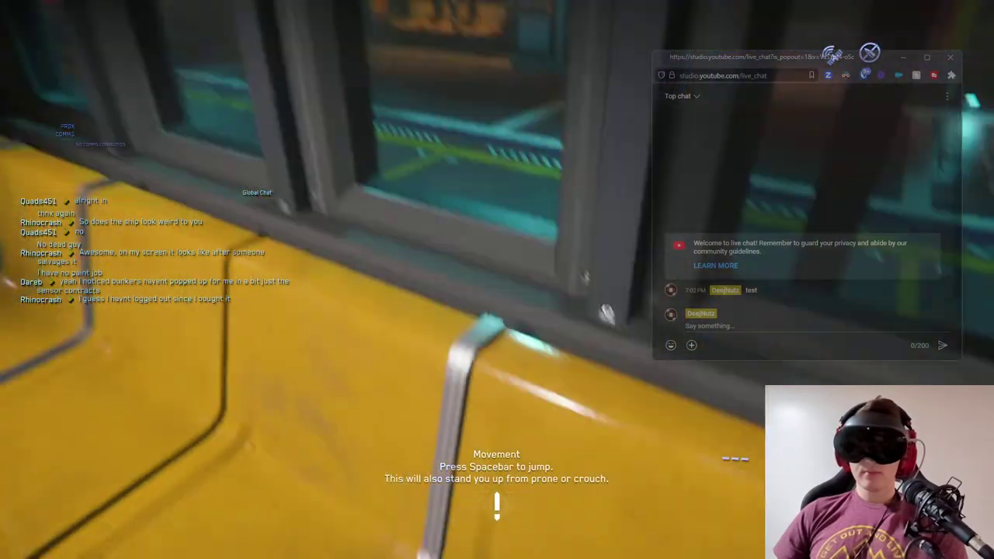
pyautogui.press('s')
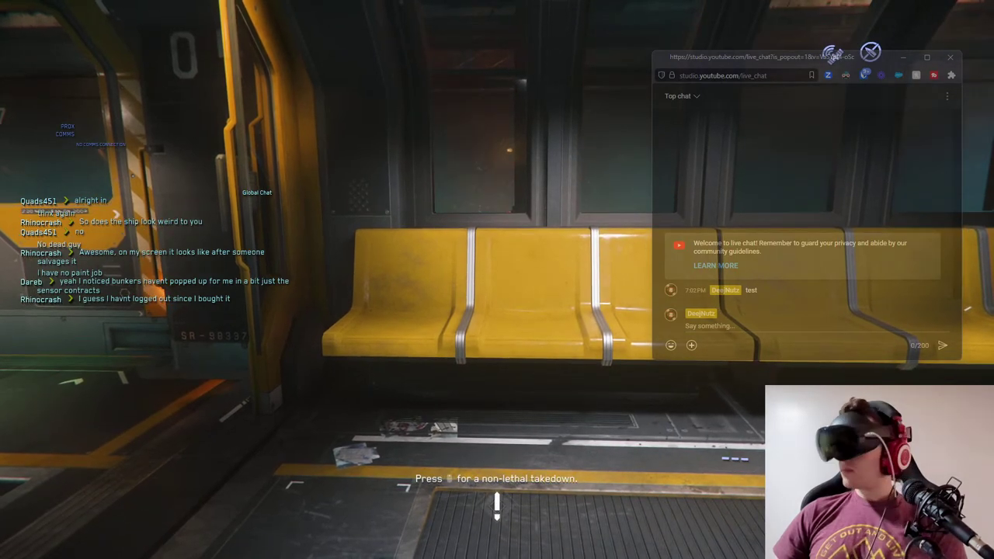
# - Go up to the Fleet Manager terminal at the spaceport, and view the mobiGlas home screen before closing it
pyautogui.press('w')
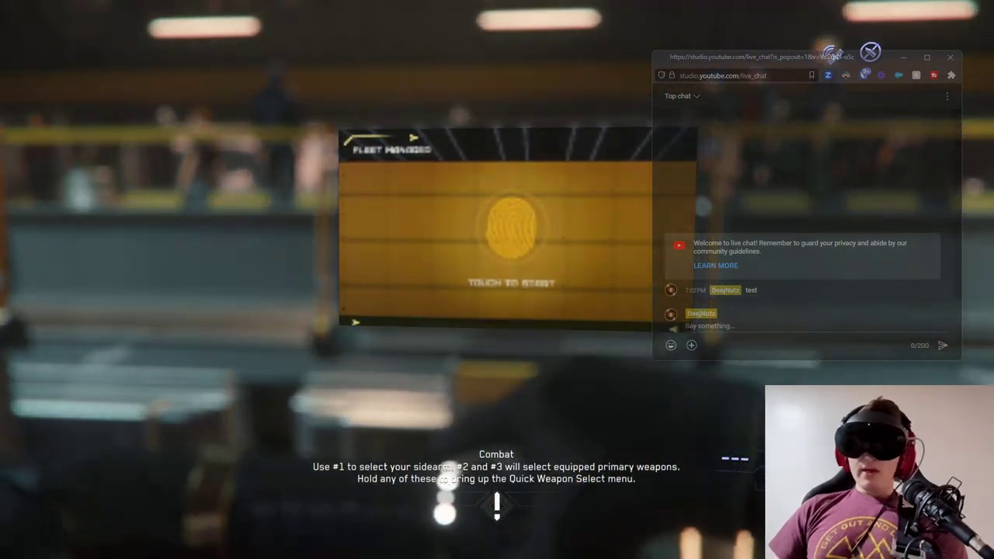
pyautogui.press('F1')
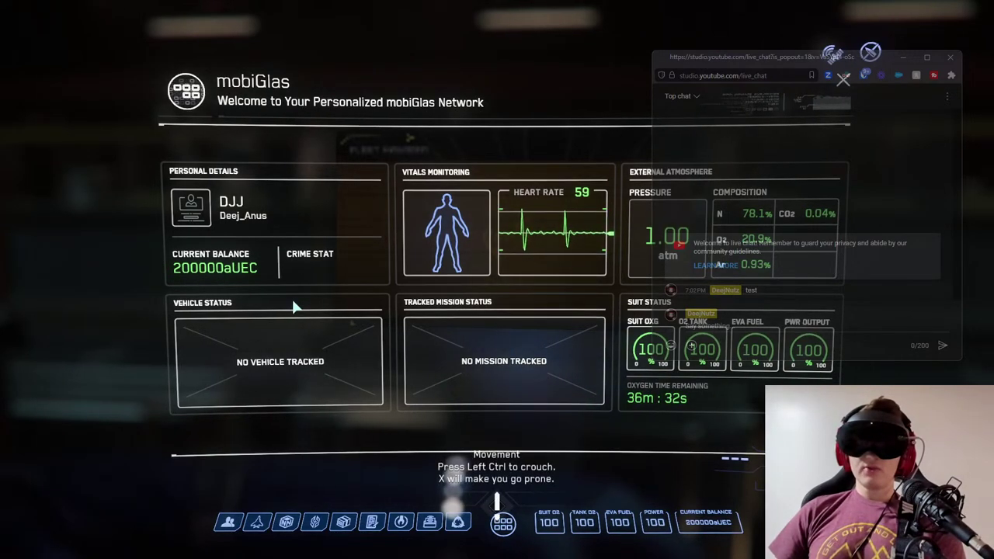
pyautogui.press('F1')
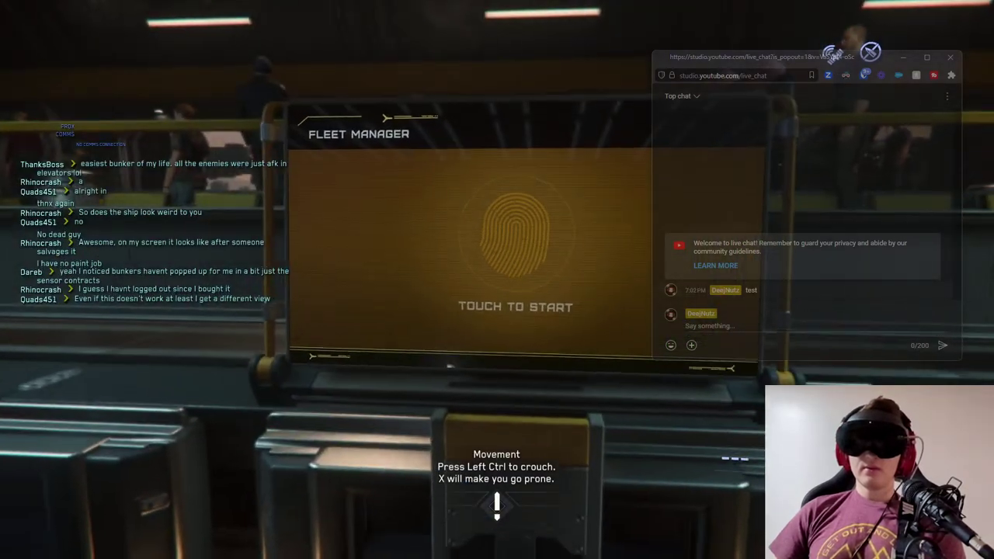
# - Retrieve the RSI Scorpius from storage at the Fleet Manager terminal
pyautogui.click(484, 251)
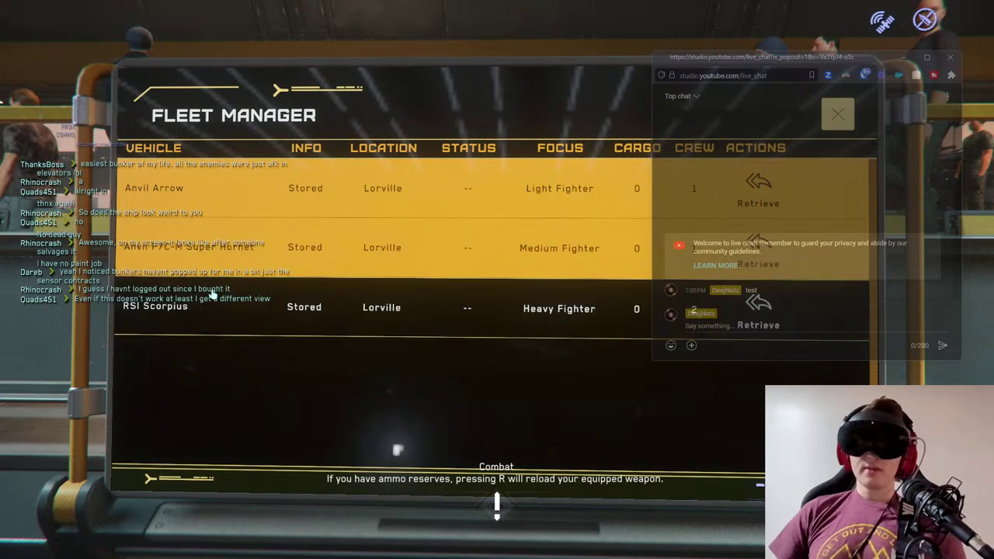
pyautogui.click(758, 320)
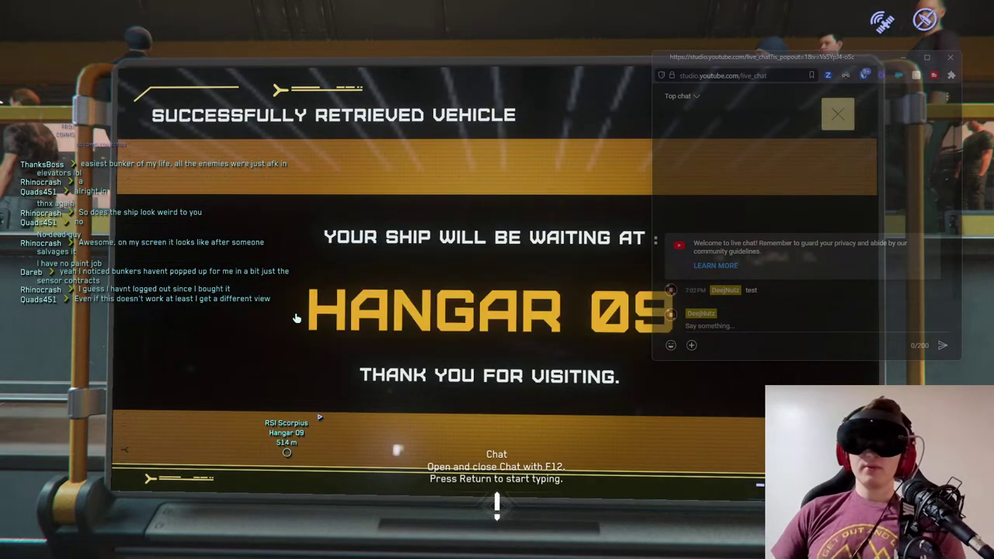
# - Walk from the New Deal area through Teasa Spaceport, following the signs to the hangar elevators
pyautogui.press('s')
pyautogui.press('w')
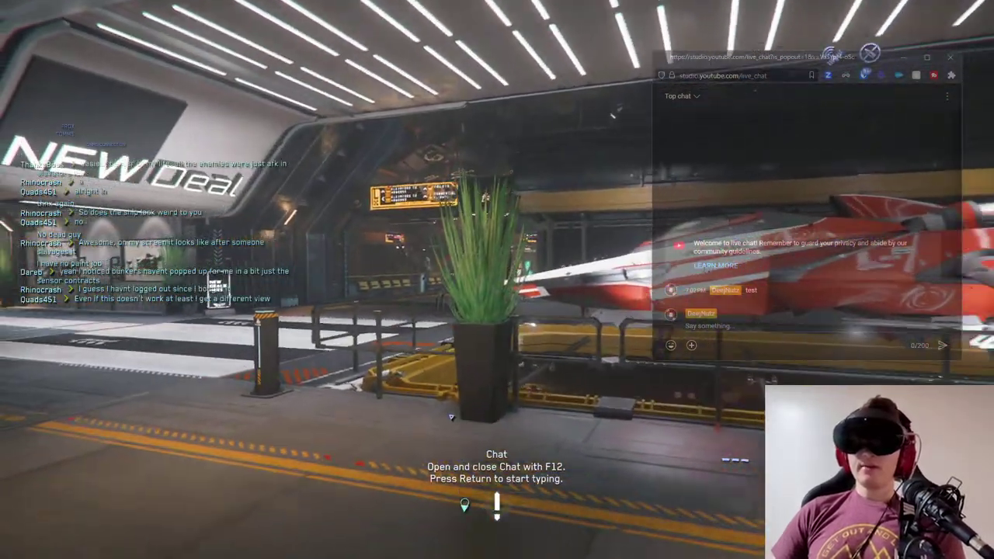
pyautogui.press('w')
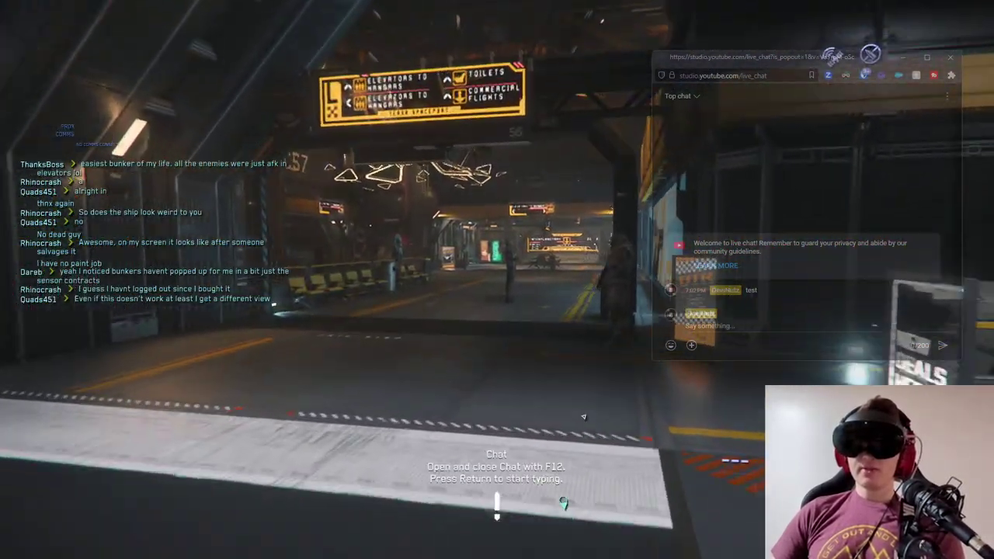
pyautogui.press('w')
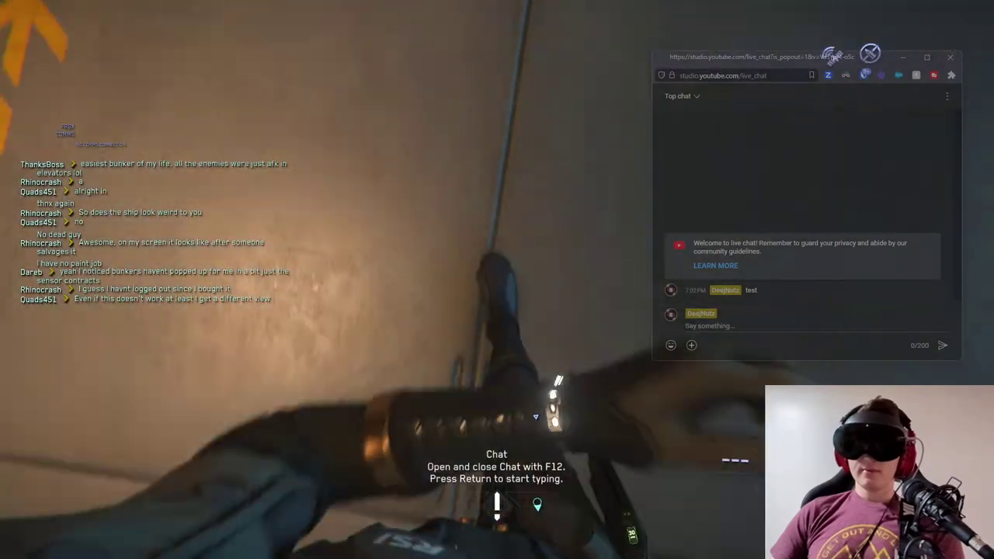
pyautogui.press('w')
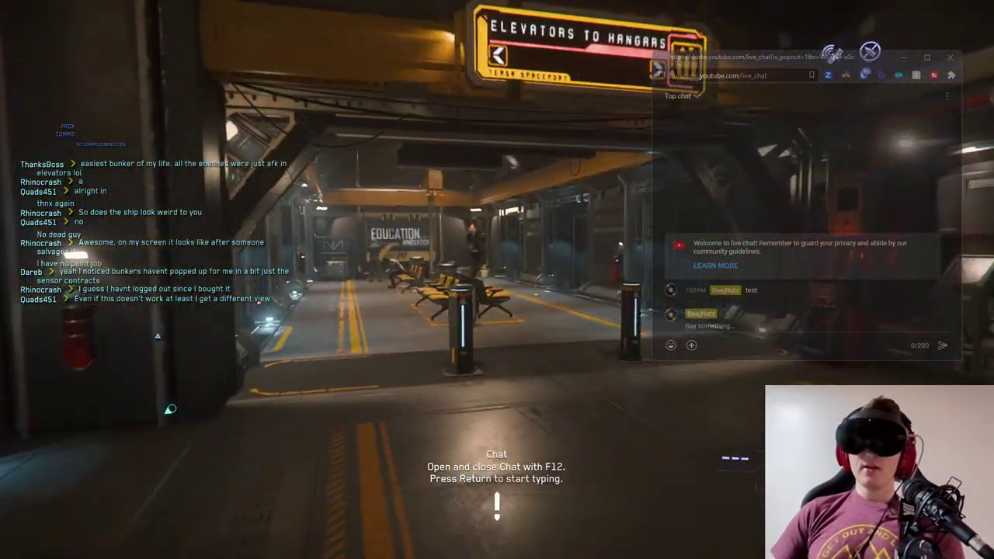
pyautogui.press('f')
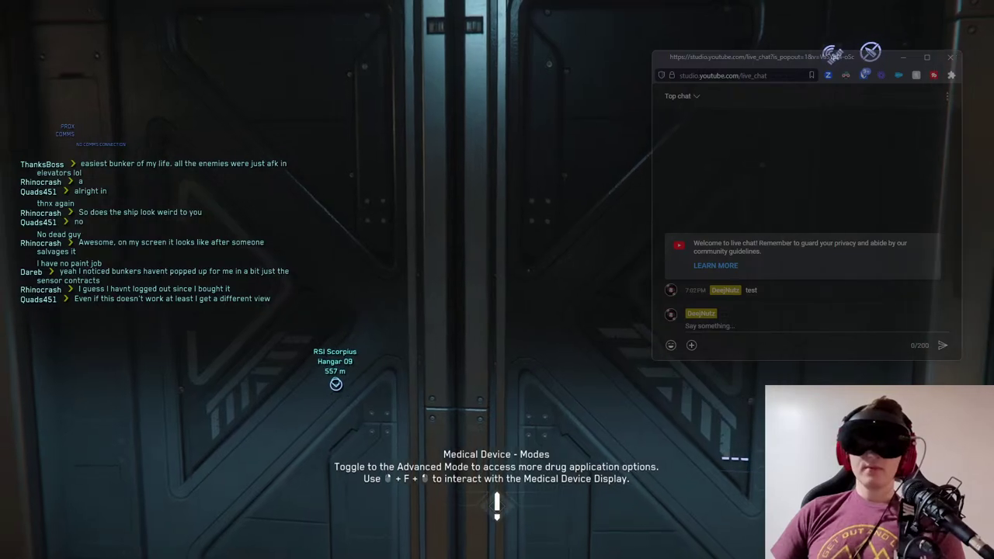
# - Call the elevator at Teasa Spaceport and ride it to Hangar 09
pyautogui.press('w')
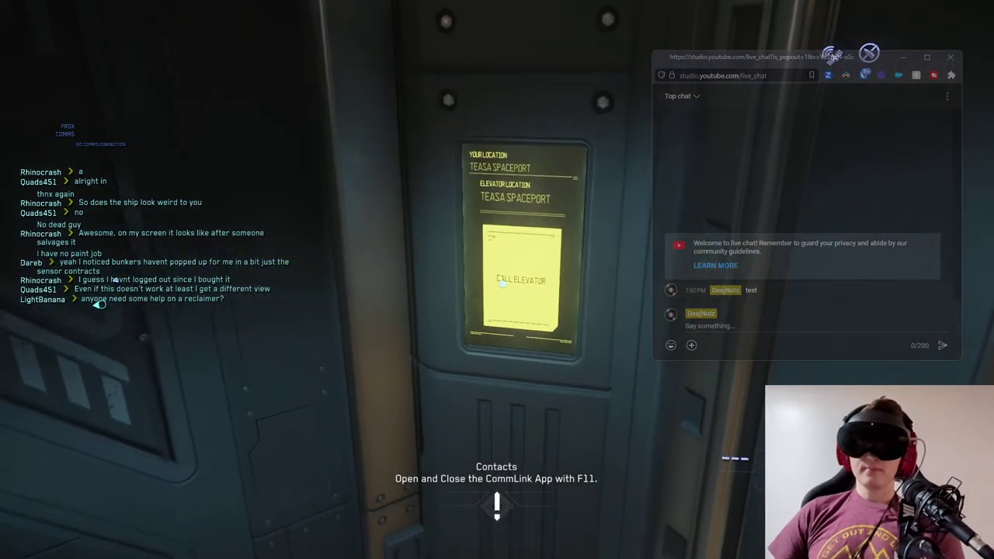
pyautogui.click(523, 284)
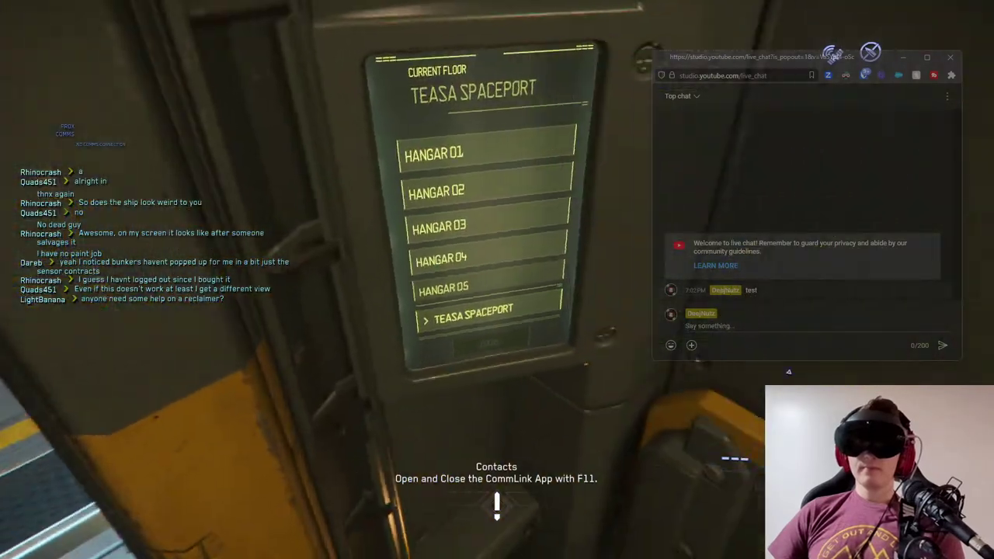
pyautogui.scroll(-4, 485, 244)
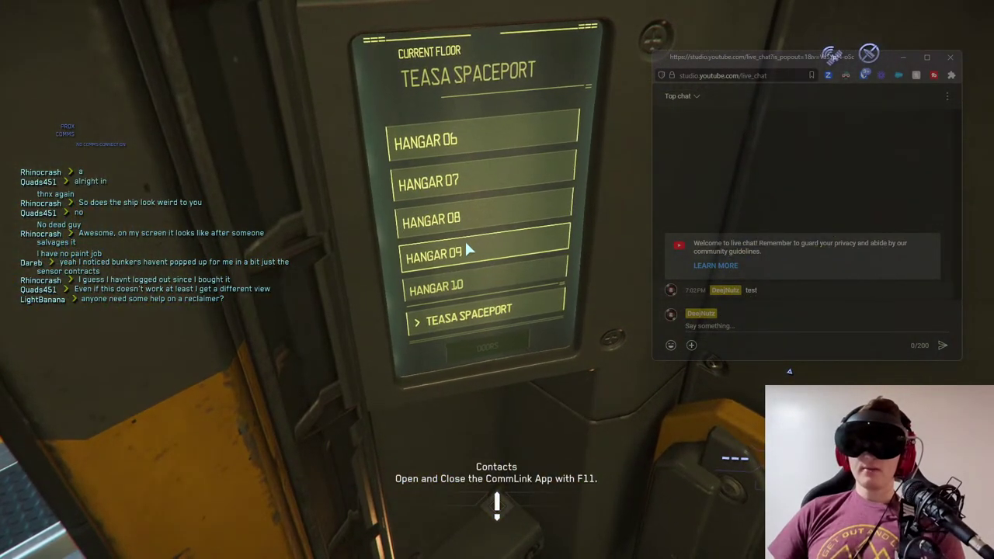
pyautogui.click(466, 247)
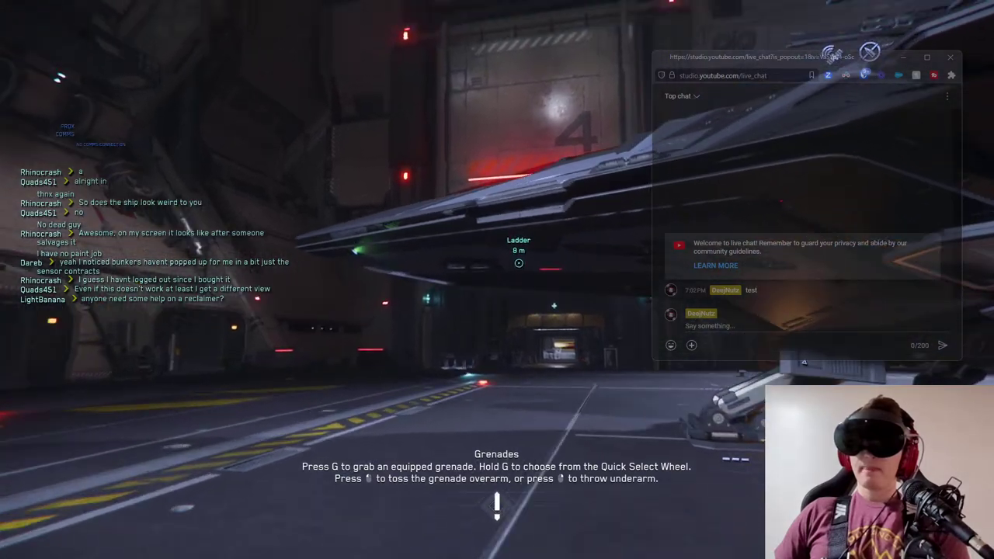
# - Open the boarding ladder of the RSI Scorpius and climb into the pilot seat
pyautogui.press('f')
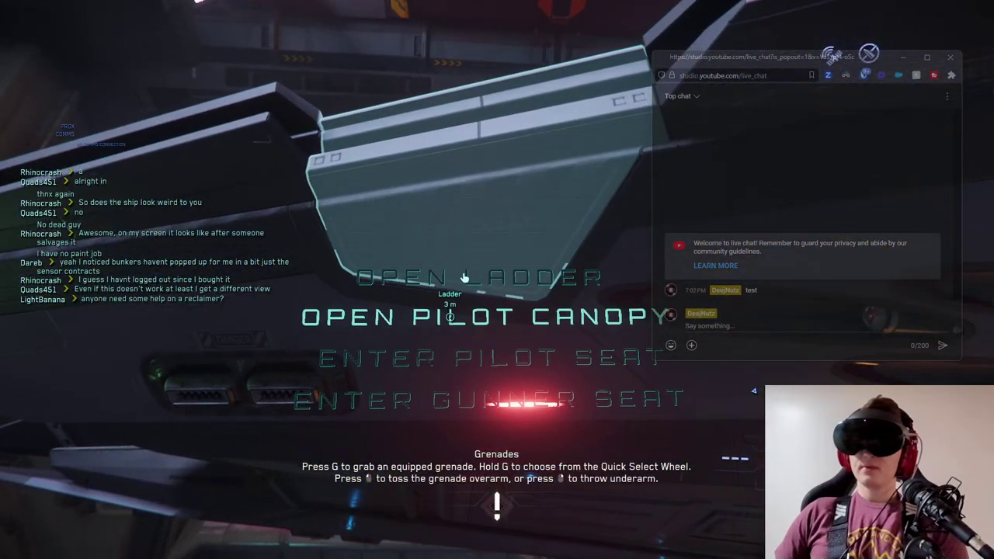
pyautogui.click(470, 364)
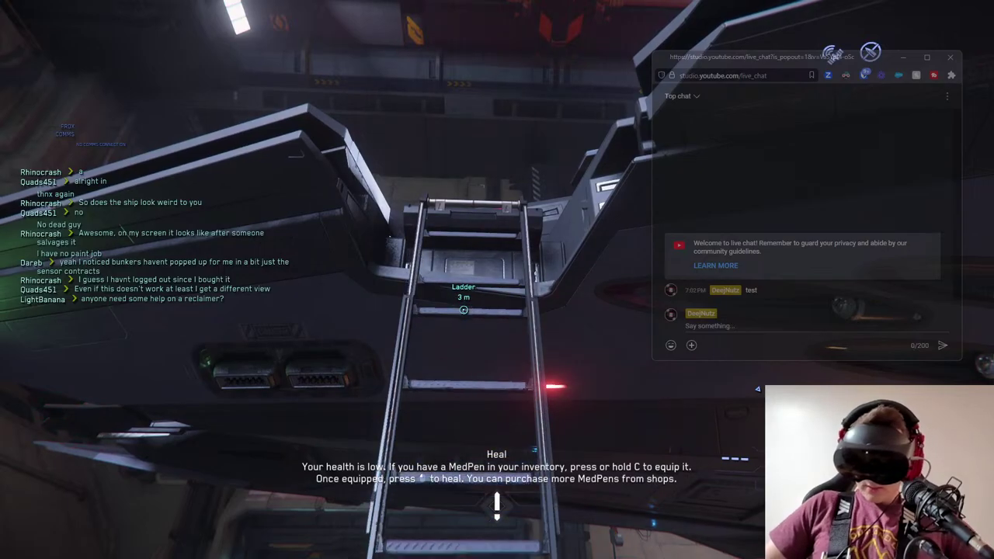
pyautogui.press('f')
pyautogui.press('w')
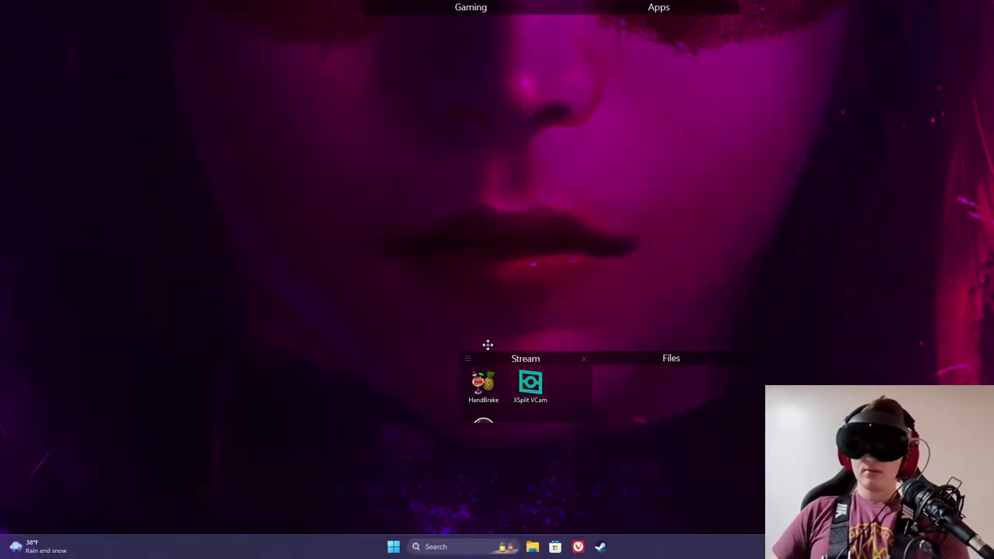
# - Switch to Photos to examine the Dual VKB Gladiator NXT binding chart, go back to the game cockpit, and bring the chart up again
pyautogui.press('super')
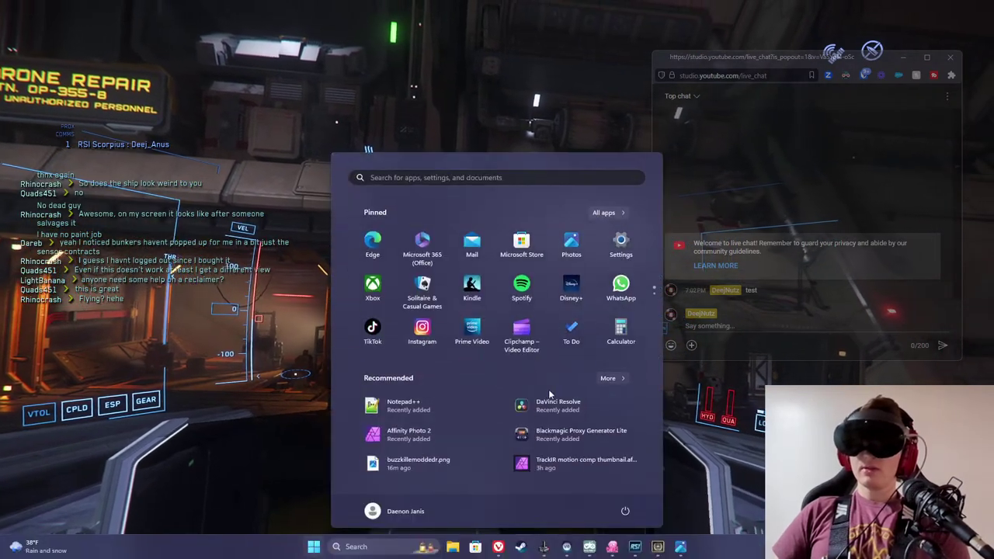
pyautogui.click(678, 547)
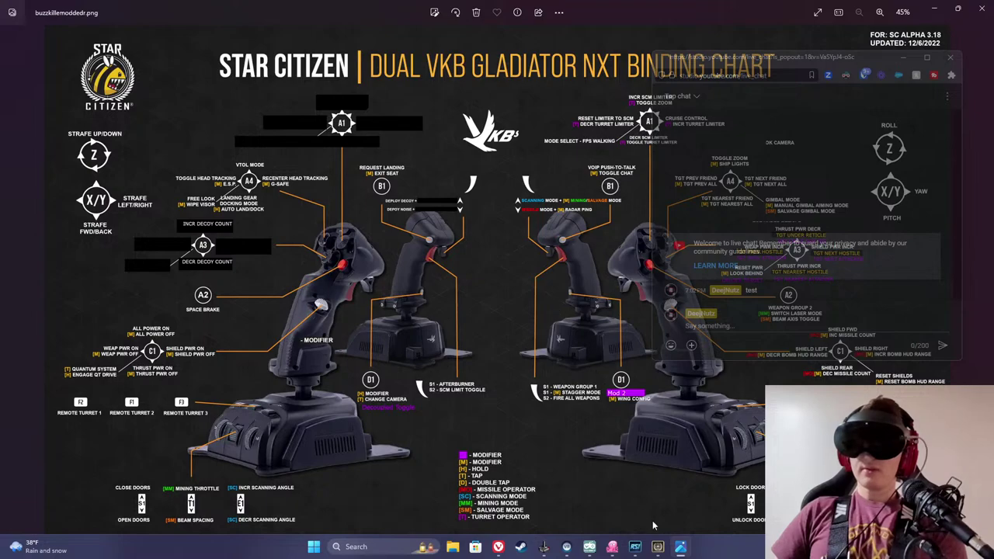
pyautogui.moveTo(659, 551)
pyautogui.scroll(2, 468, 384)
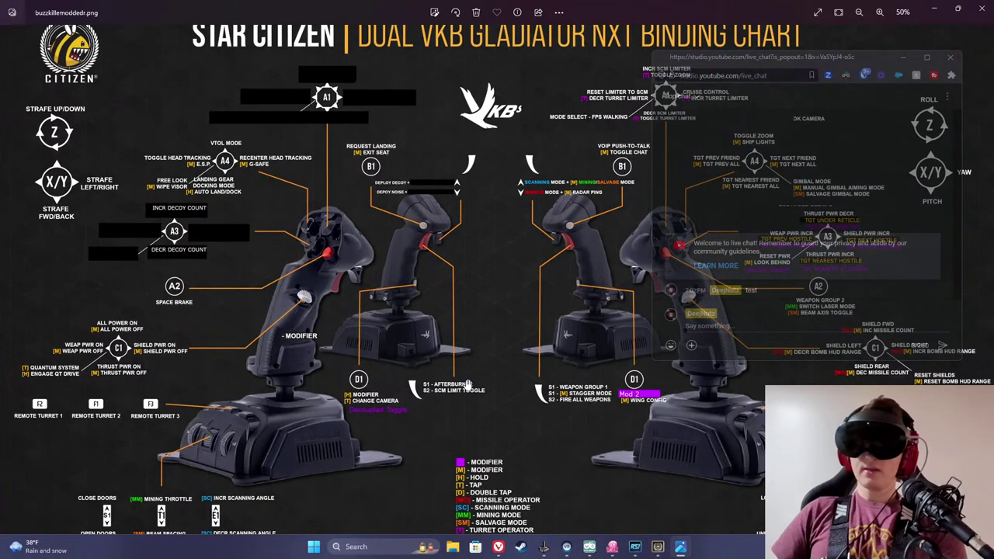
pyautogui.click(657, 550)
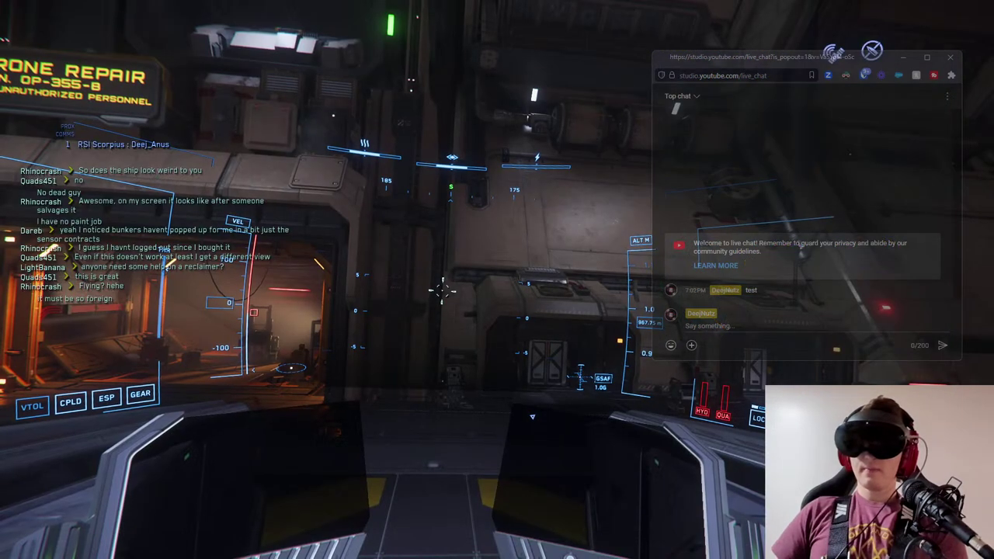
pyautogui.hotkey('alt', 'Tab')
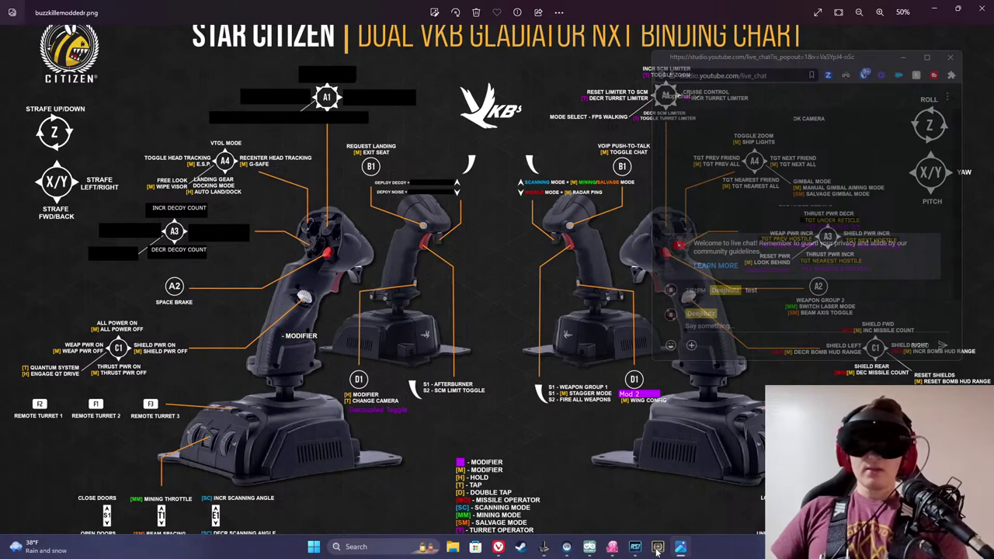
# - Switch back to Star Citizen and open the advanced controls customization in the keybinding options
pyautogui.click(658, 550)
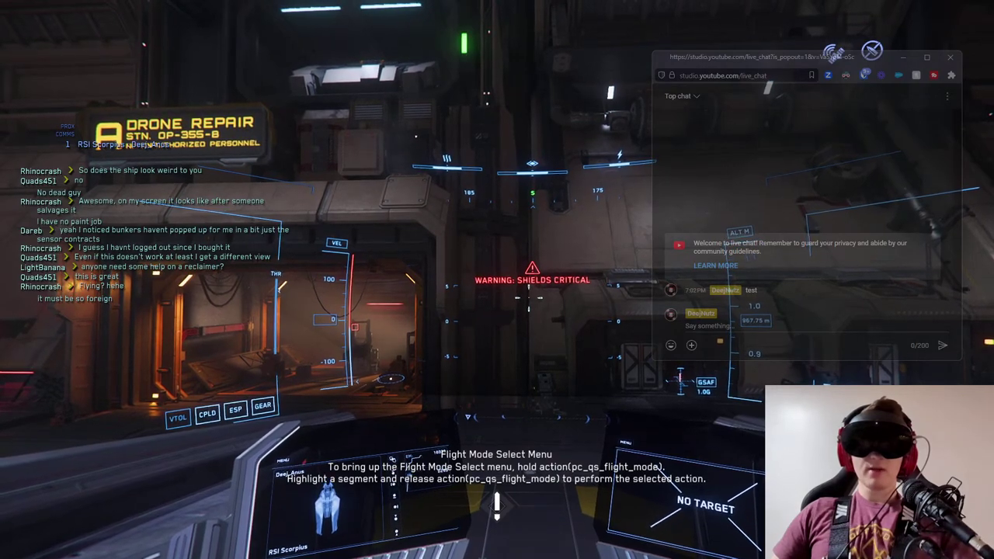
pyautogui.press('Escape')
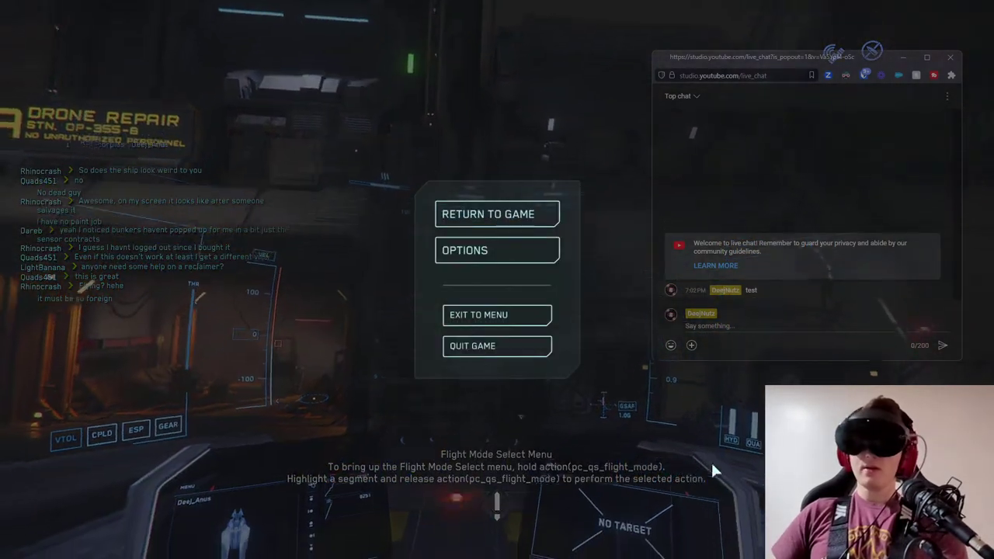
pyautogui.click(511, 258)
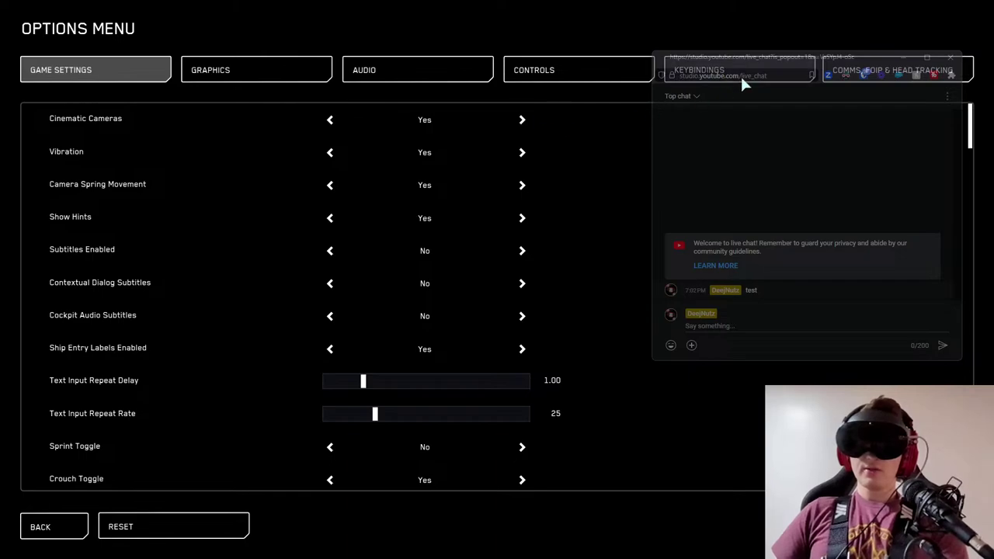
pyautogui.click(740, 74)
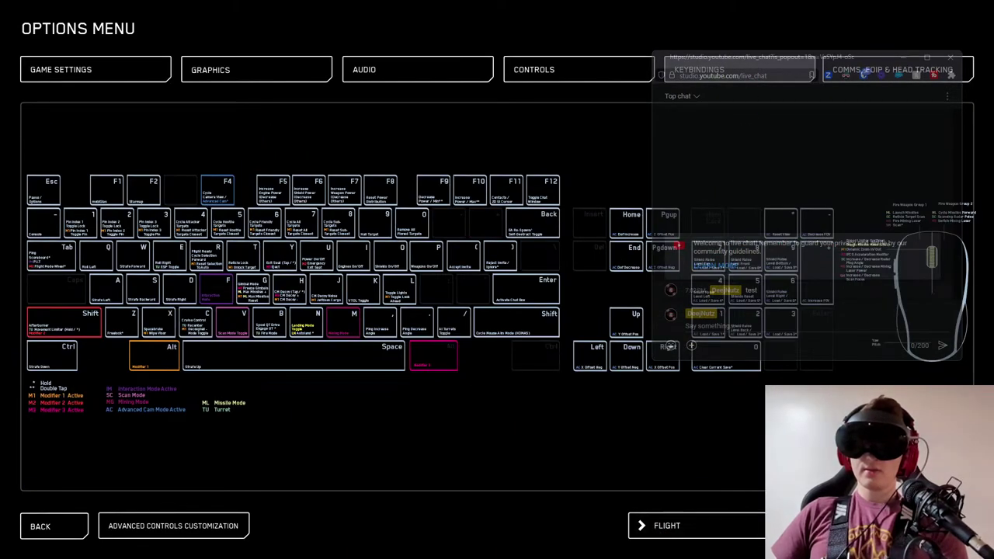
pyautogui.click(237, 526)
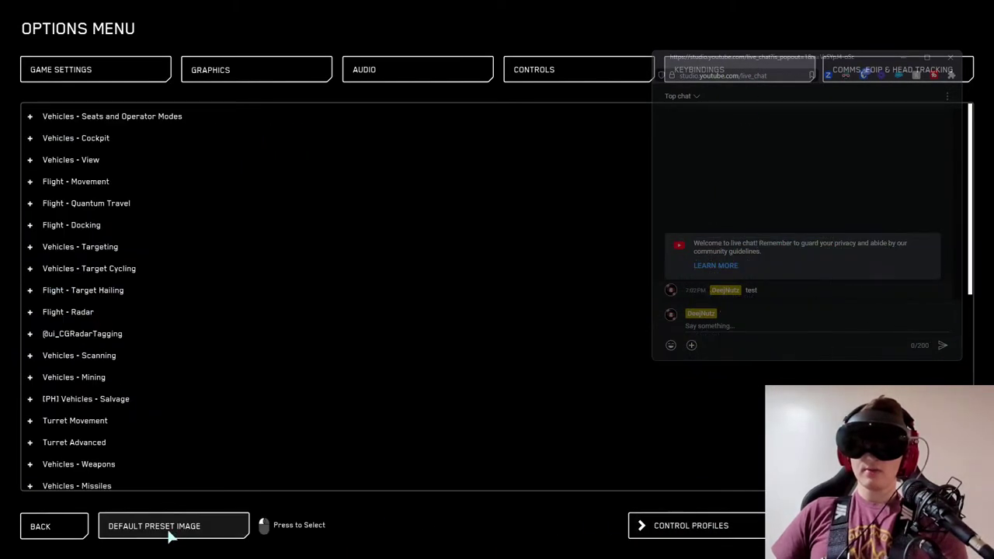
# - Examine the bindings under Vehicles - Seats and Operator Modes, Vehicles - Cockpit and Vehicles - View, collapsing each category again
pyautogui.click(33, 122)
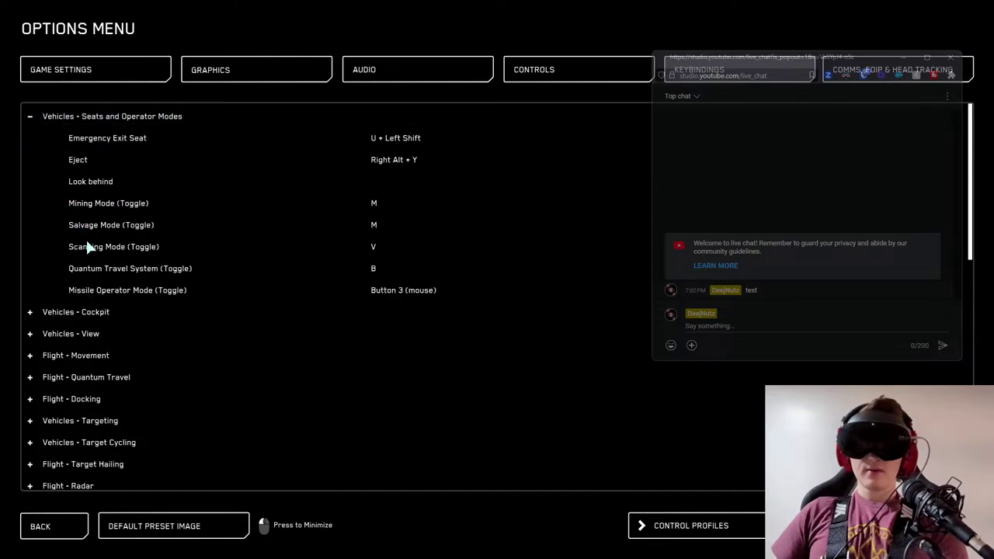
pyautogui.click(33, 113)
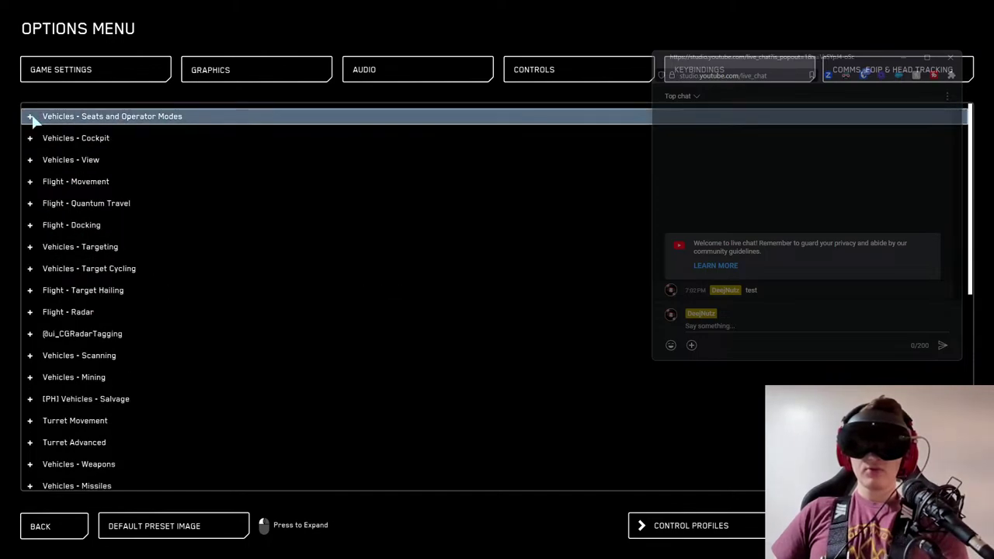
pyautogui.click(31, 112)
pyautogui.click(31, 112)
pyautogui.click(31, 112)
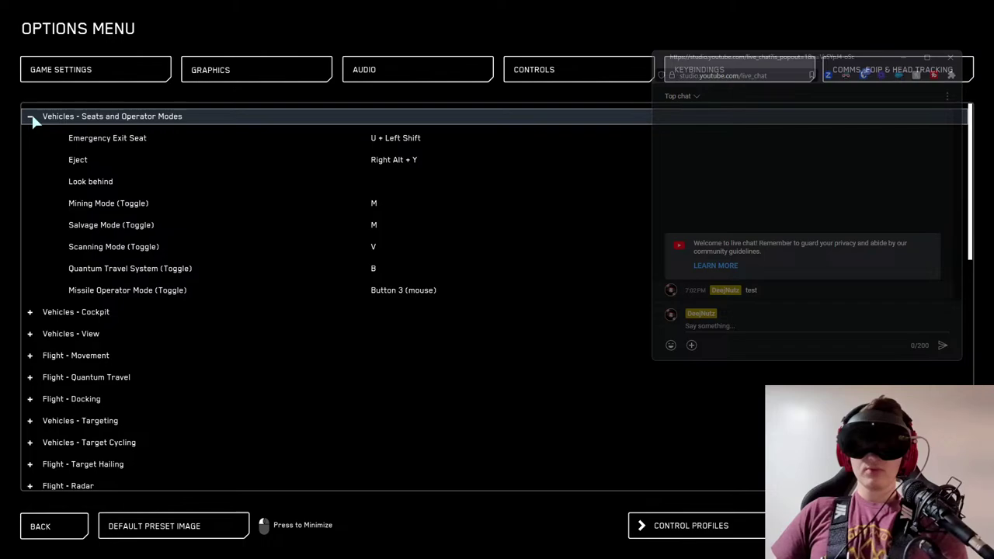
pyautogui.click(32, 116)
pyautogui.click(33, 138)
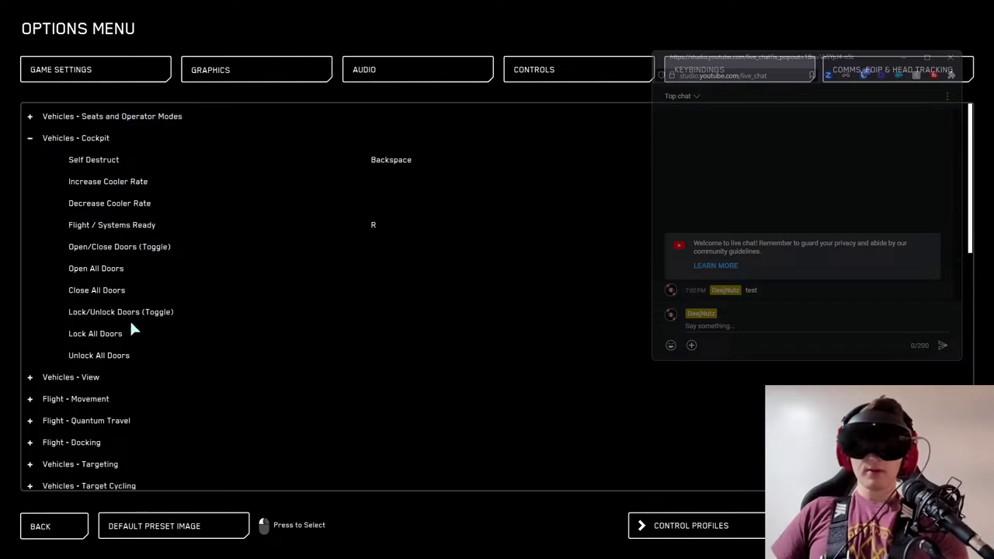
pyautogui.click(33, 140)
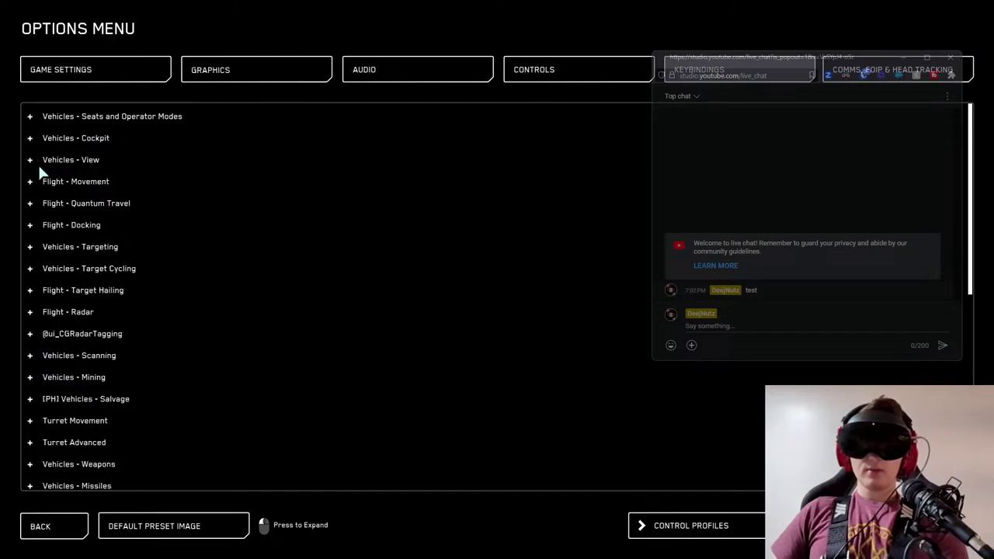
pyautogui.click(31, 158)
pyautogui.scroll(-1, 31, 155)
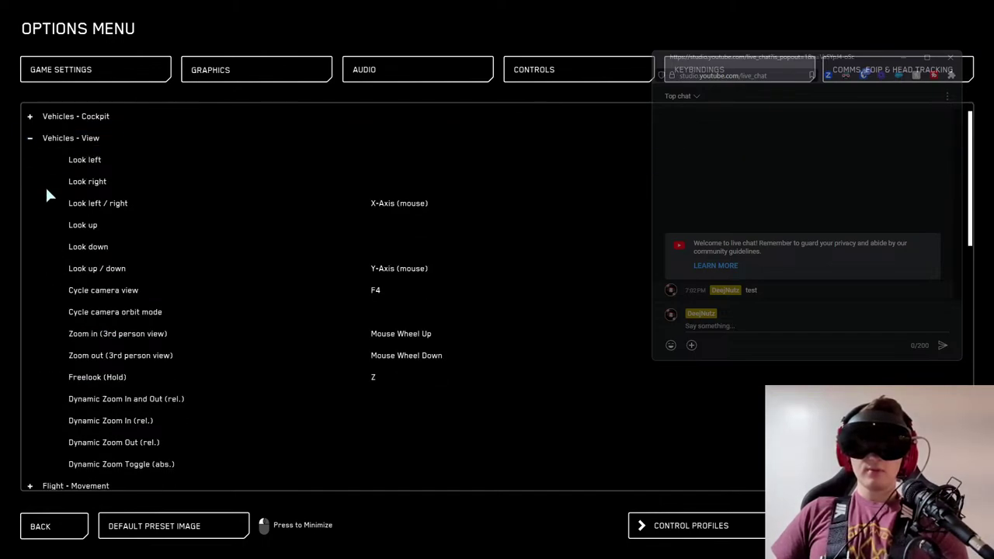
pyautogui.scroll(-3, 45, 185)
pyautogui.scroll(4, 45, 185)
pyautogui.click(32, 157)
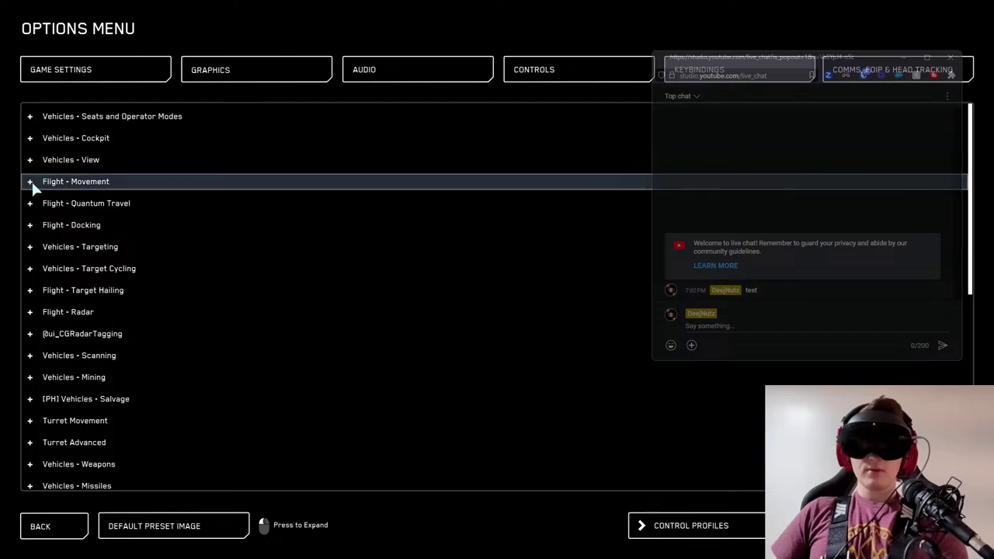
# - Bind Request Landing in the Flight - Movement category to F3 and leave the options
pyautogui.click(31, 180)
pyautogui.scroll(-2, 31, 179)
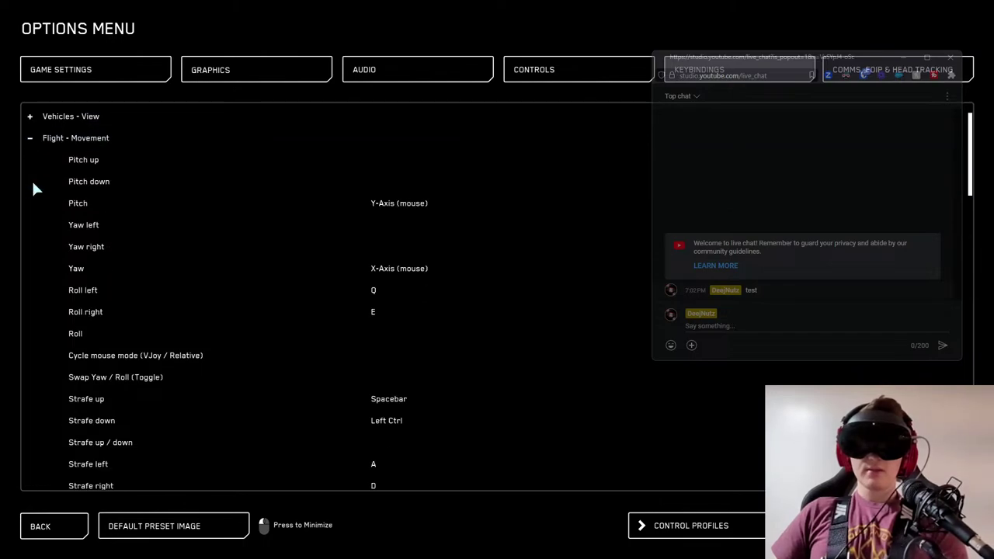
pyautogui.scroll(-6, 33, 184)
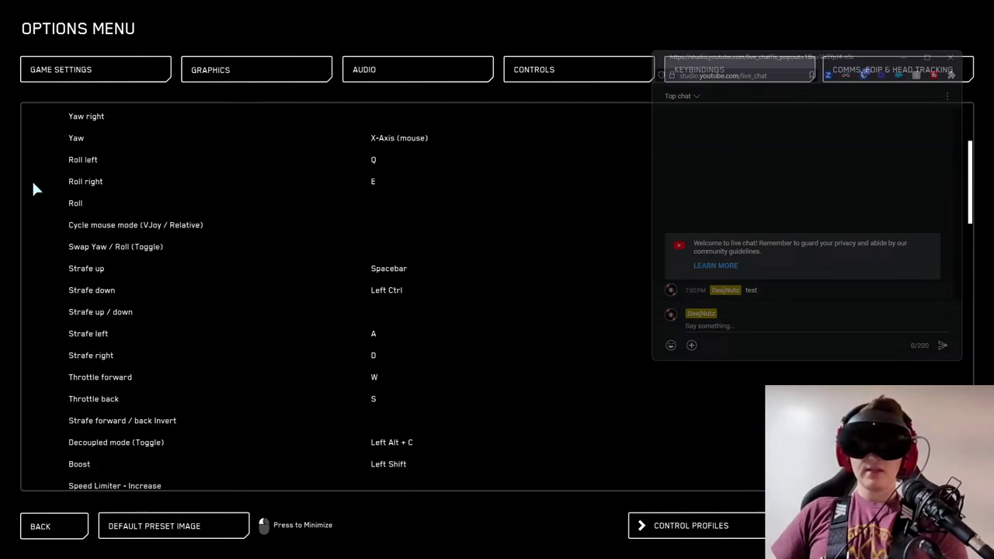
pyautogui.scroll(-20, 34, 186)
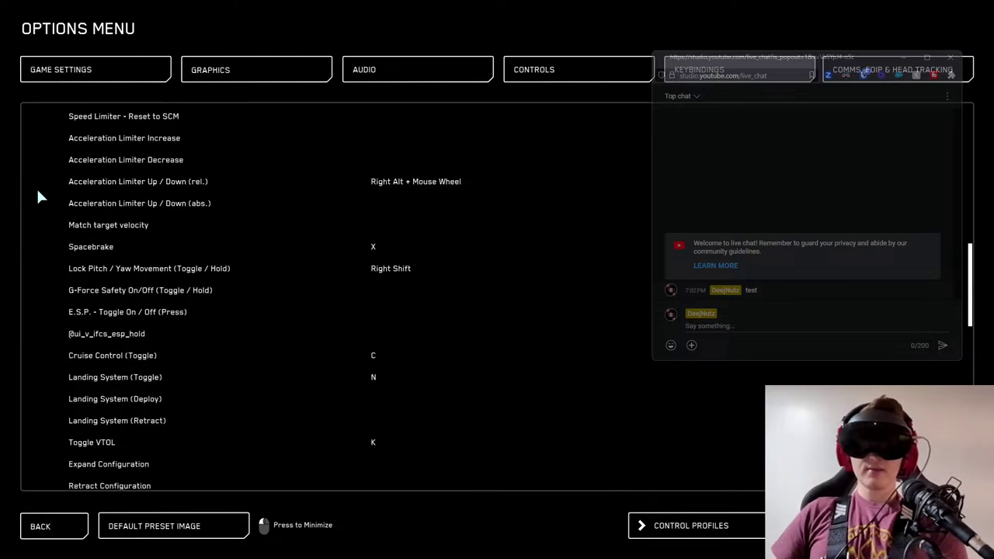
pyautogui.scroll(-7, 40, 196)
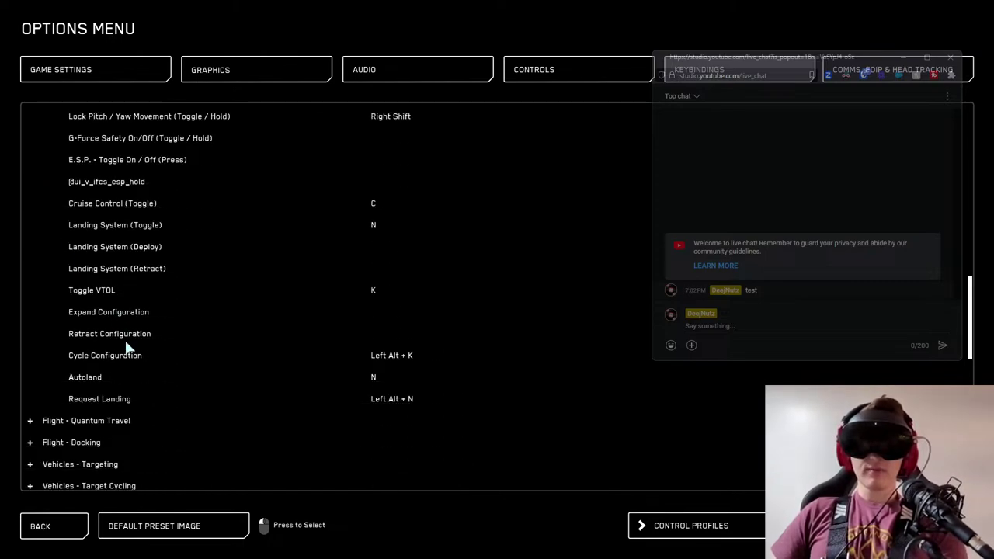
pyautogui.doubleClick(393, 402)
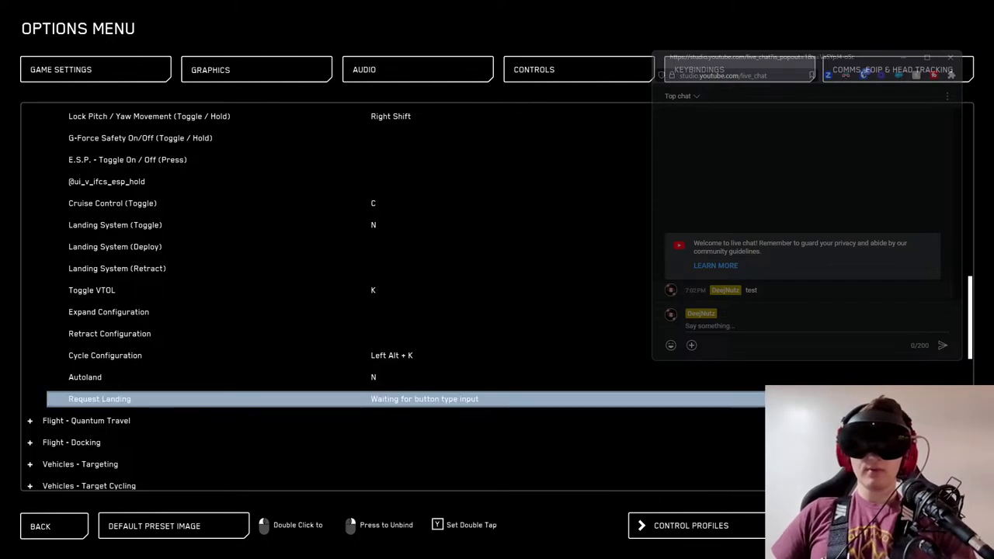
pyautogui.press('F3')
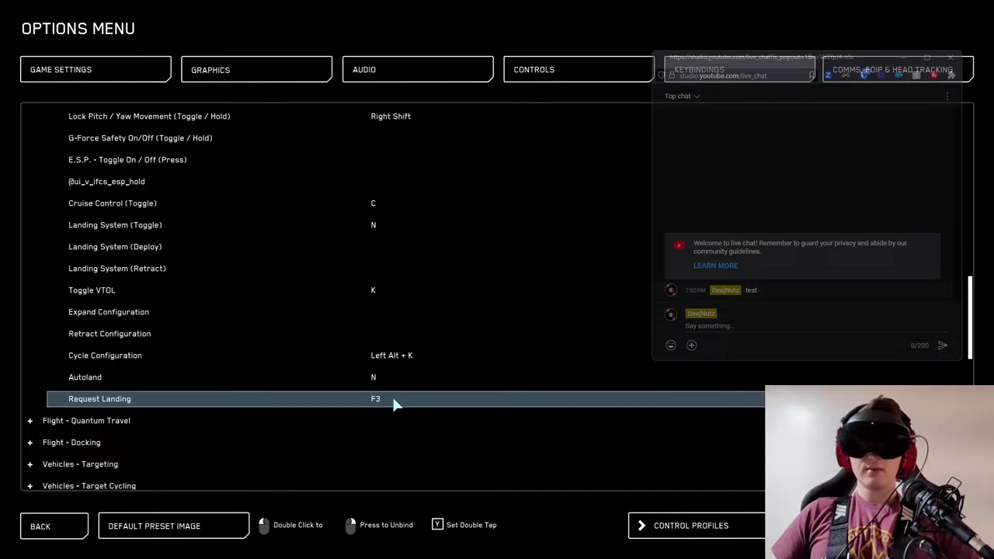
pyautogui.press('Escape')
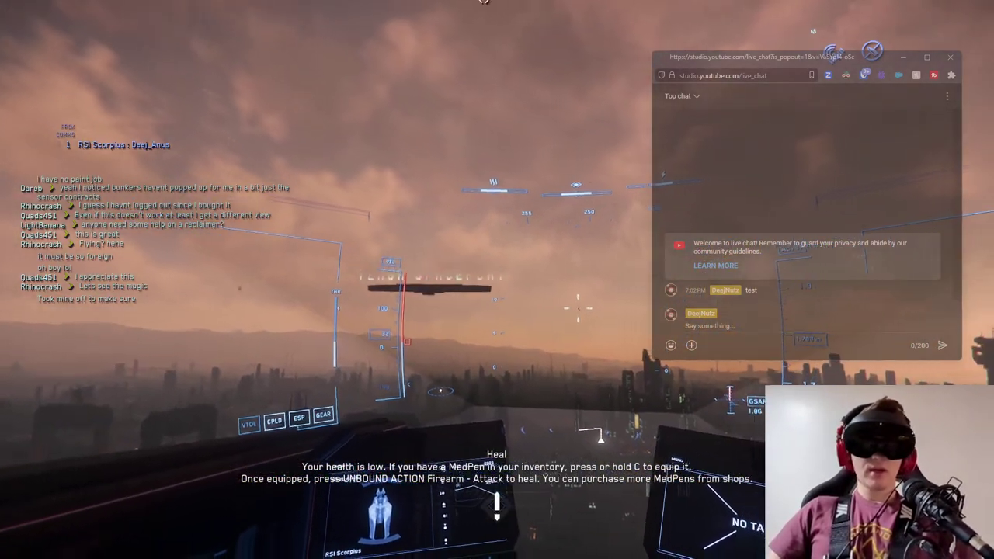
# - Open the in-game chat entry, check the joystick binding chart in Photos, and return to the Scorpius cockpit
pyautogui.press('Return')
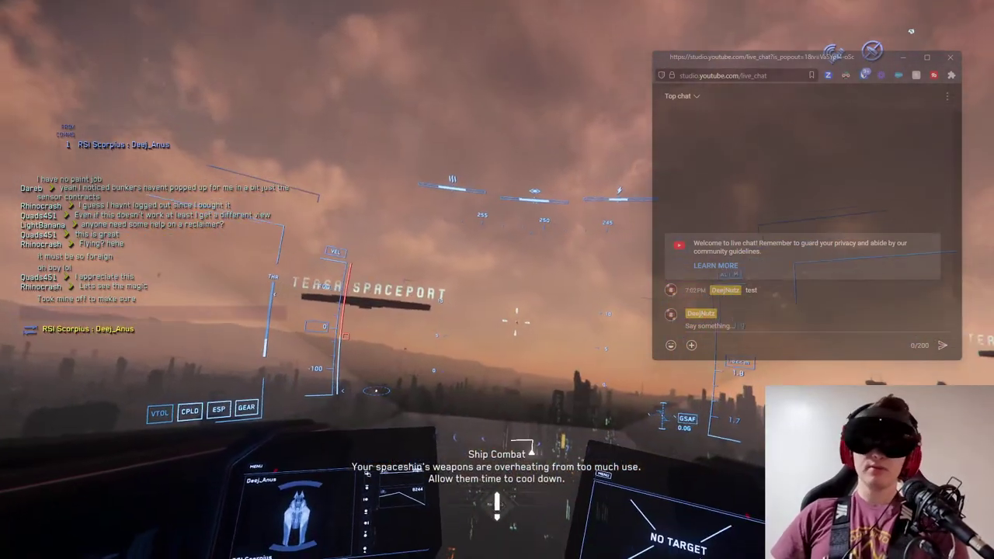
pyautogui.hotkey('alt', 'Tab')
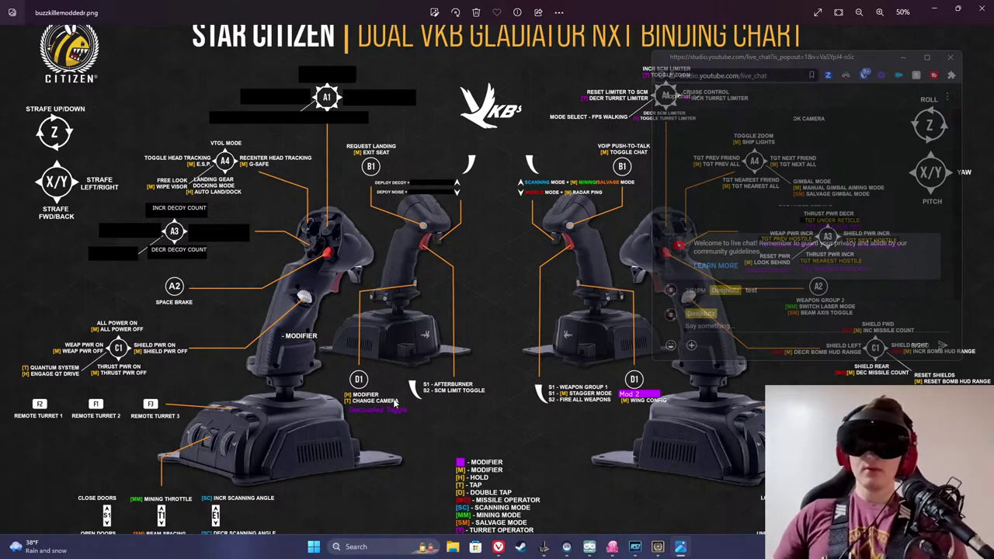
pyautogui.hotkey('alt', 'Tab')
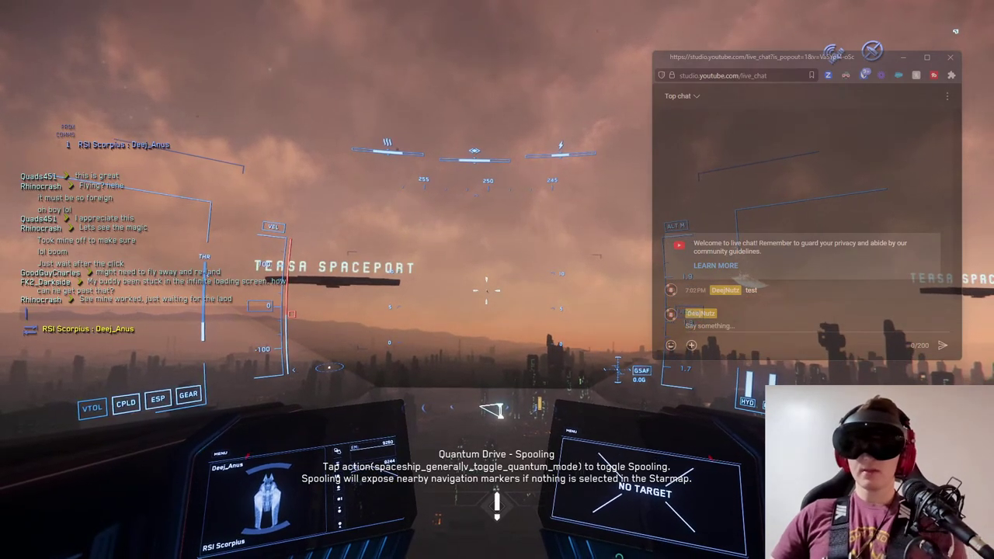
# - Open the options from the cockpit and bring up the keybindings' advanced controls customization
pyautogui.press('Escape')
pyautogui.click(496, 252)
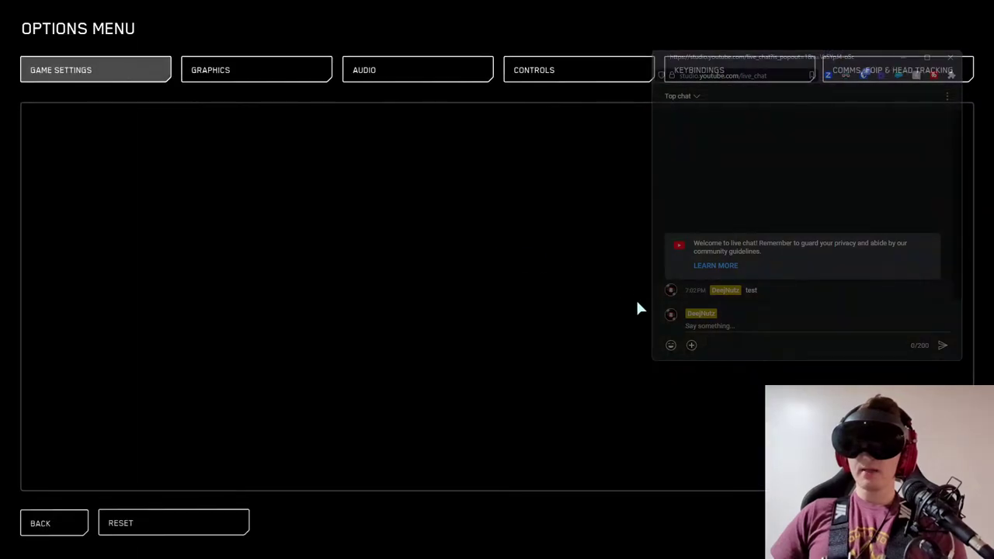
pyautogui.click(729, 69)
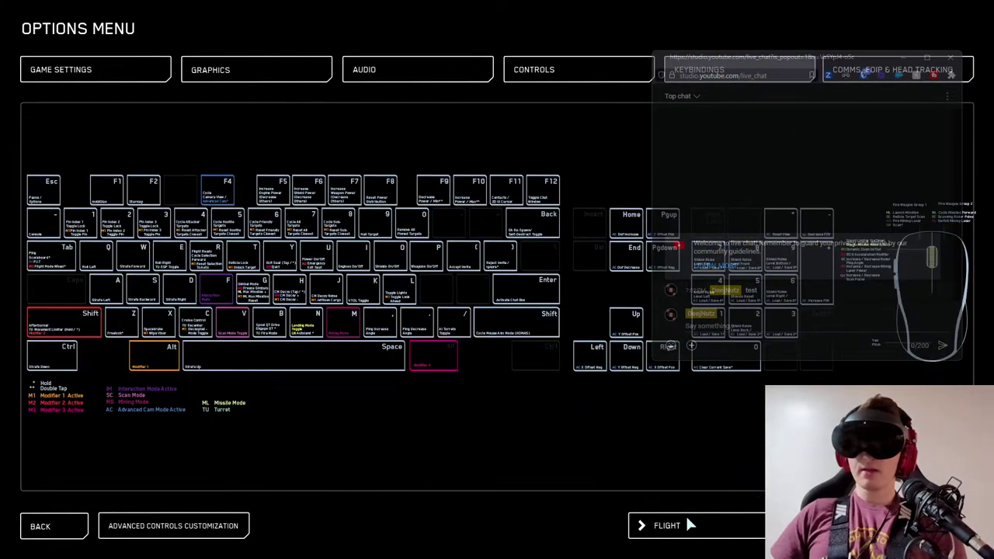
pyautogui.click(202, 525)
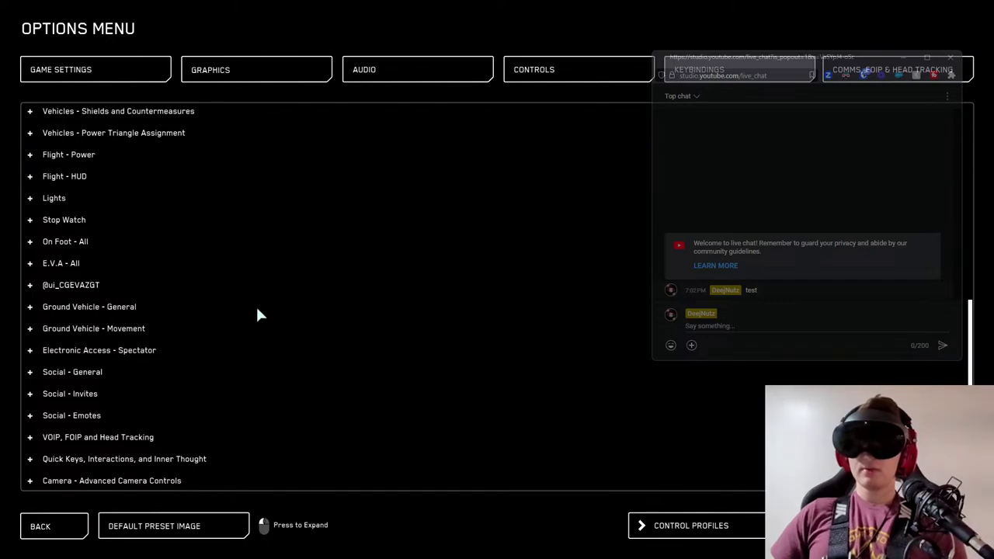
# - Look through the Flight - Power bindings, including the throttle entries, and collapse the category again
pyautogui.click(31, 156)
pyautogui.scroll(-5, 138, 305)
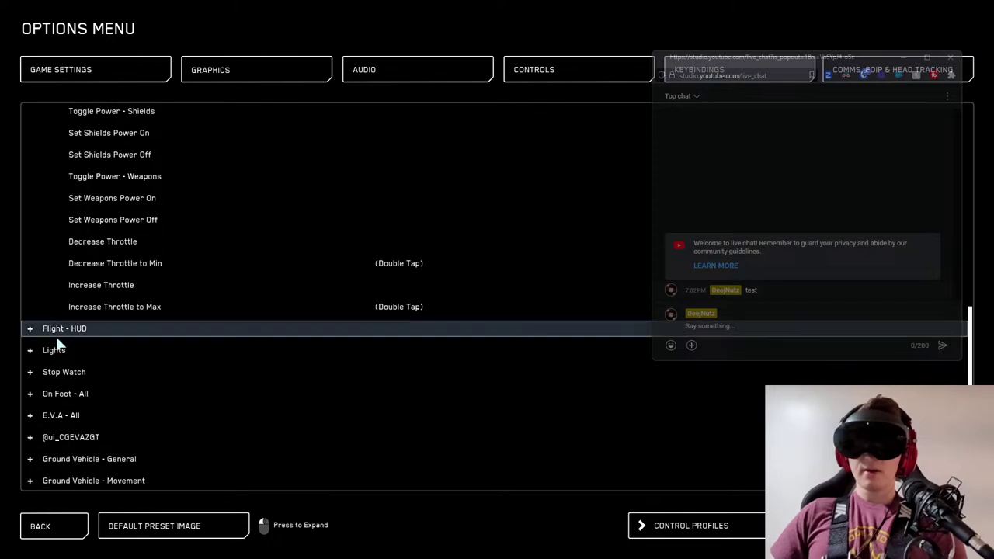
pyautogui.scroll(5, 149, 291)
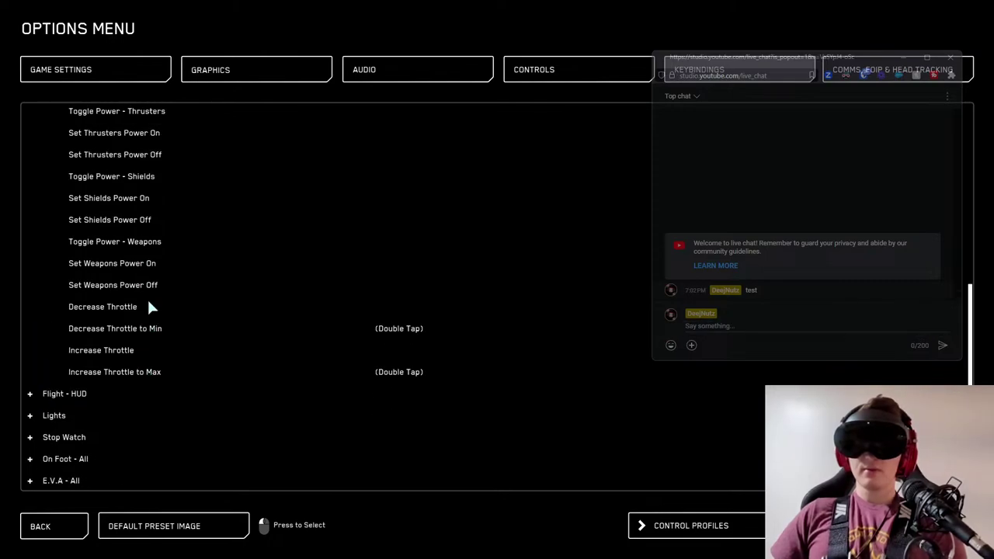
pyautogui.click(31, 198)
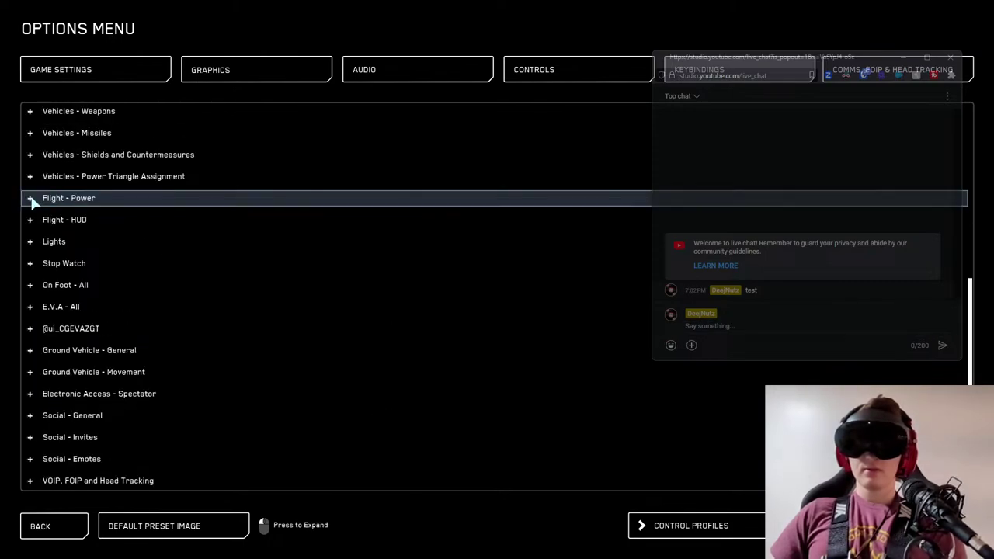
pyautogui.scroll(6, 55, 213)
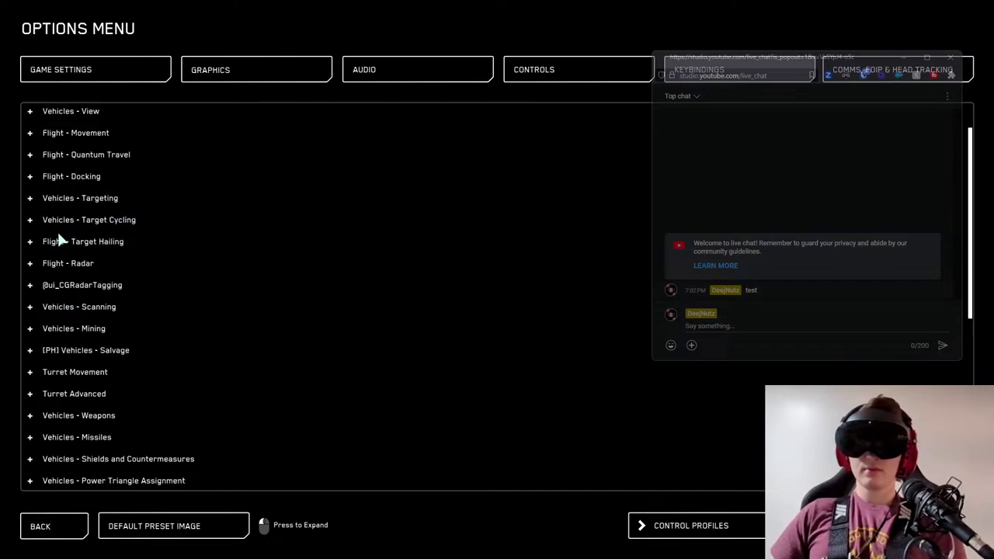
pyautogui.scroll(2, 58, 229)
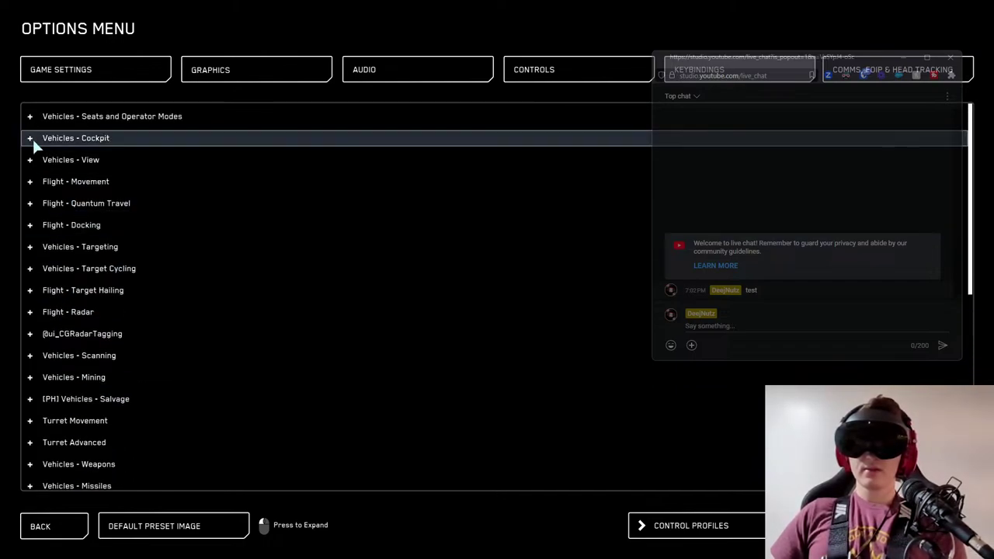
# - In Flight - Movement, bind Speed Limiter - Increase to Up (Hat 1) and Decrease to Down (Hat 1) on Input 2, and return to the cockpit
pyautogui.click(26, 181)
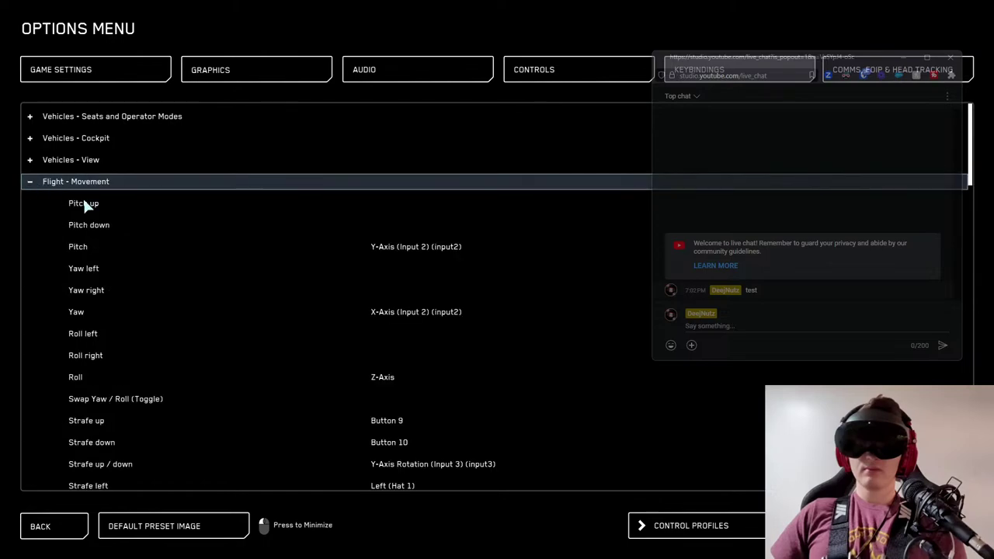
pyautogui.scroll(-5, 300, 324)
pyautogui.scroll(-2, 309, 334)
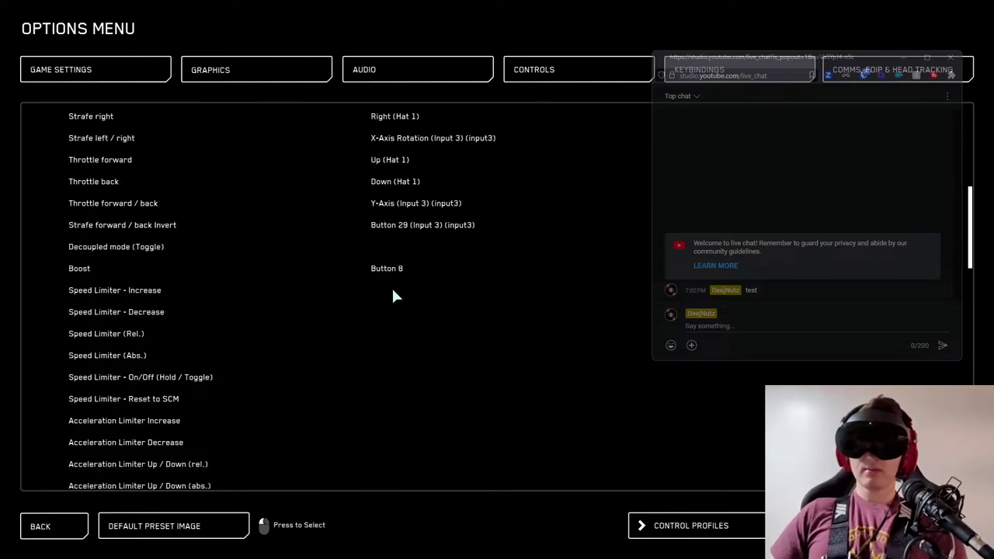
pyautogui.doubleClick(386, 291)
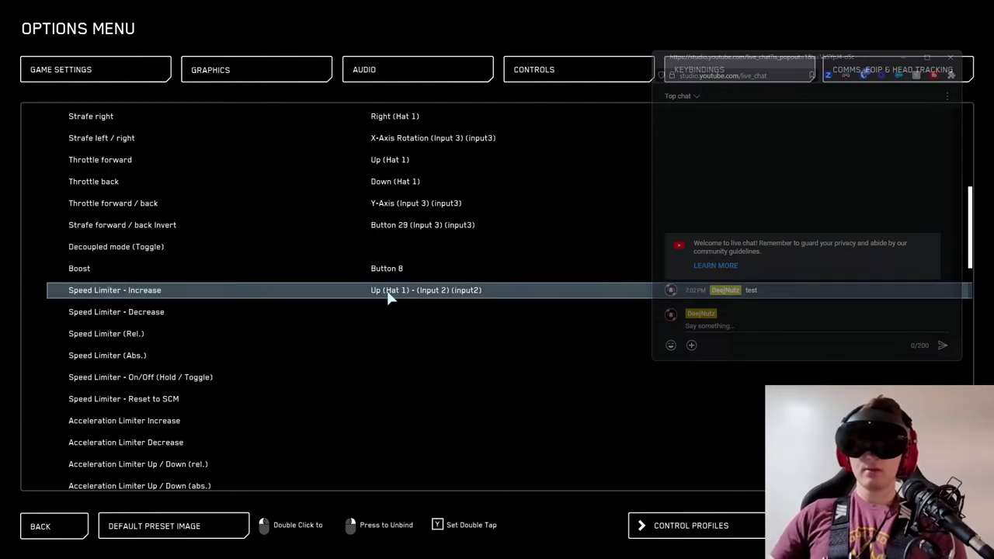
pyautogui.doubleClick(405, 311)
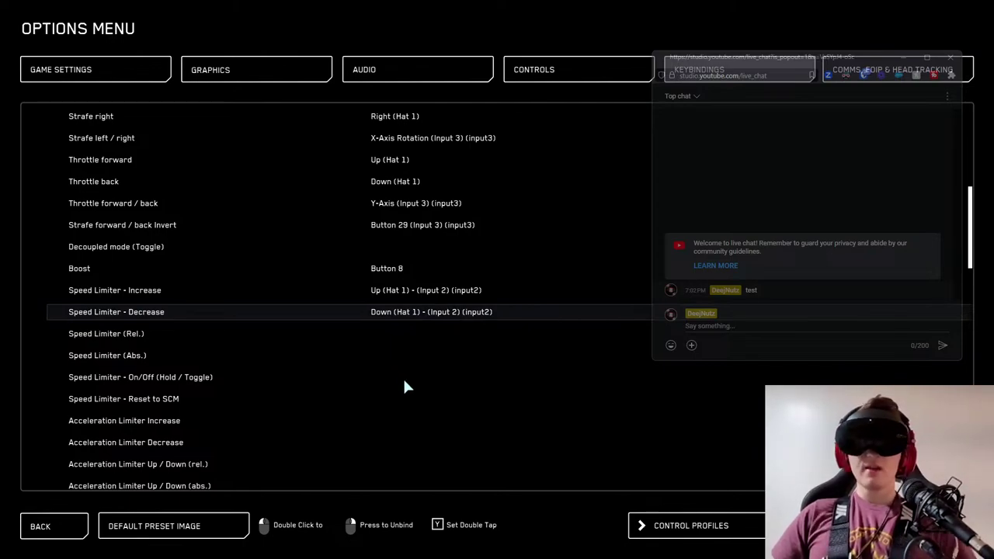
pyautogui.press('Escape')
pyautogui.press('Escape')
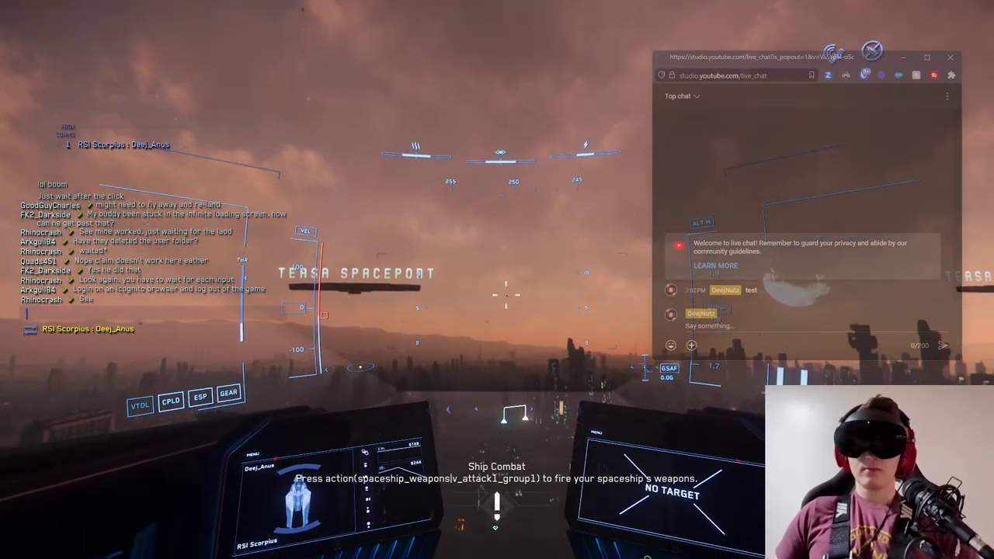
# - Open the options from the cockpit and bring up the advanced controls customization for the Flight keybindings
pyautogui.press('Escape')
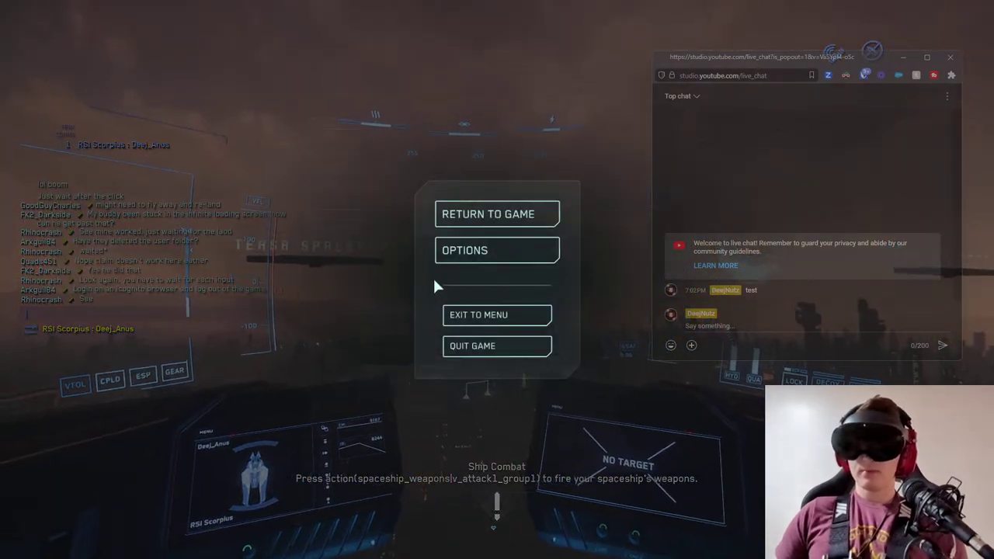
pyautogui.click(496, 250)
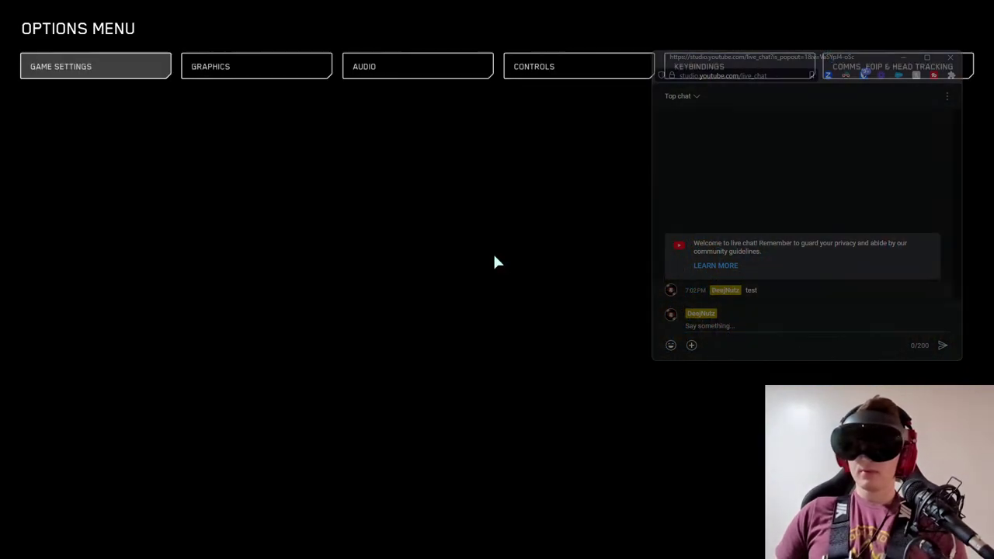
pyautogui.click(736, 68)
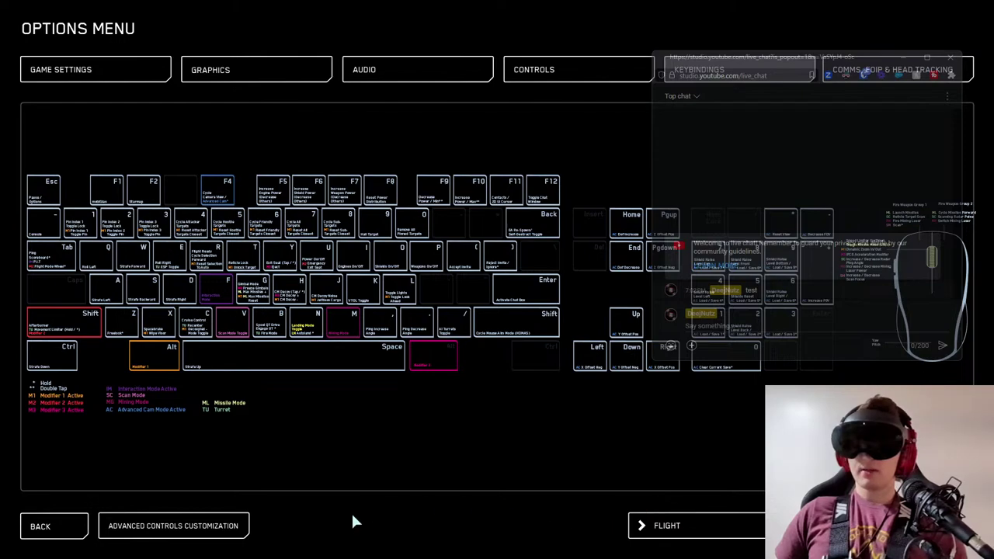
pyautogui.click(630, 526)
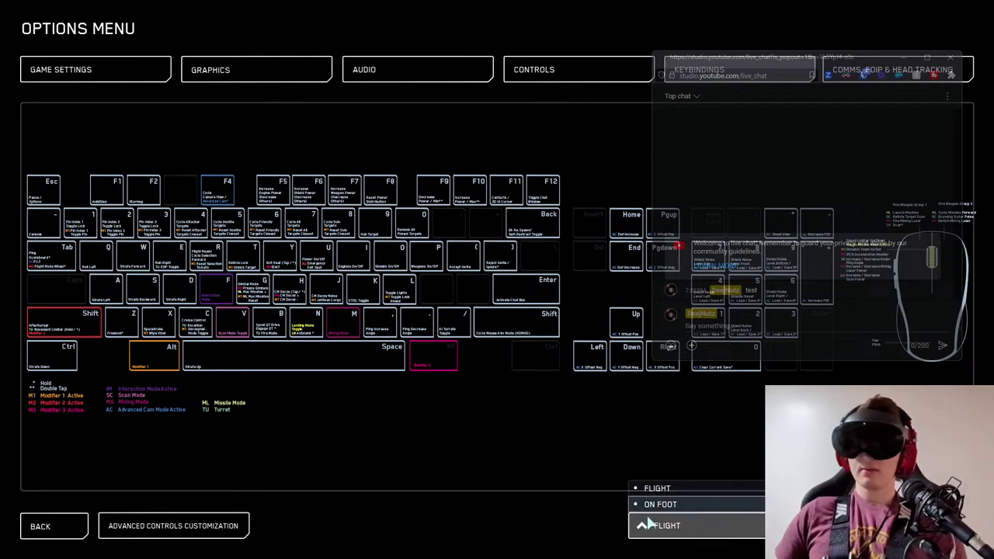
pyautogui.click(647, 523)
pyautogui.click(229, 528)
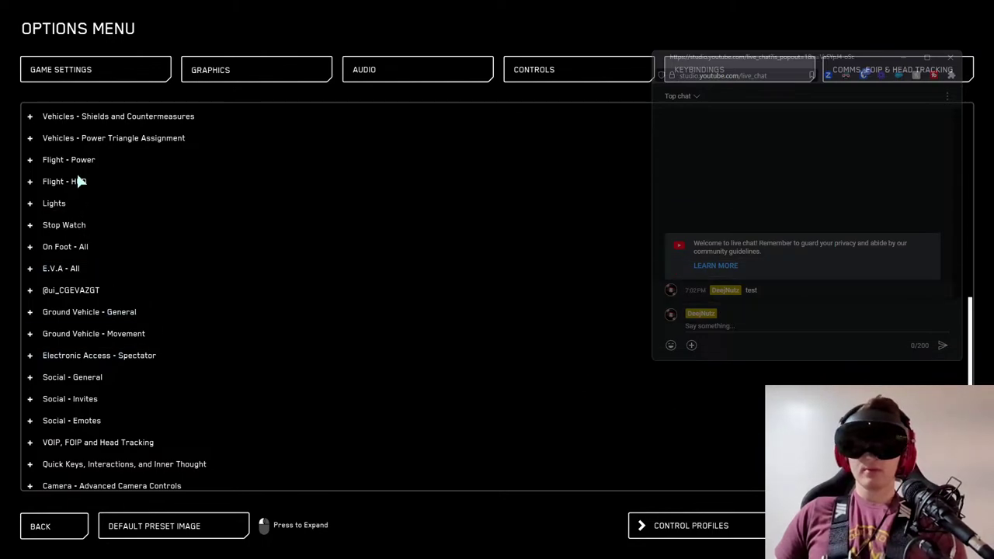
# - Expand the Flight - Movement bindings, open Throttle forward / back for rebinding, and return to the cockpit
pyautogui.scroll(6, 103, 219)
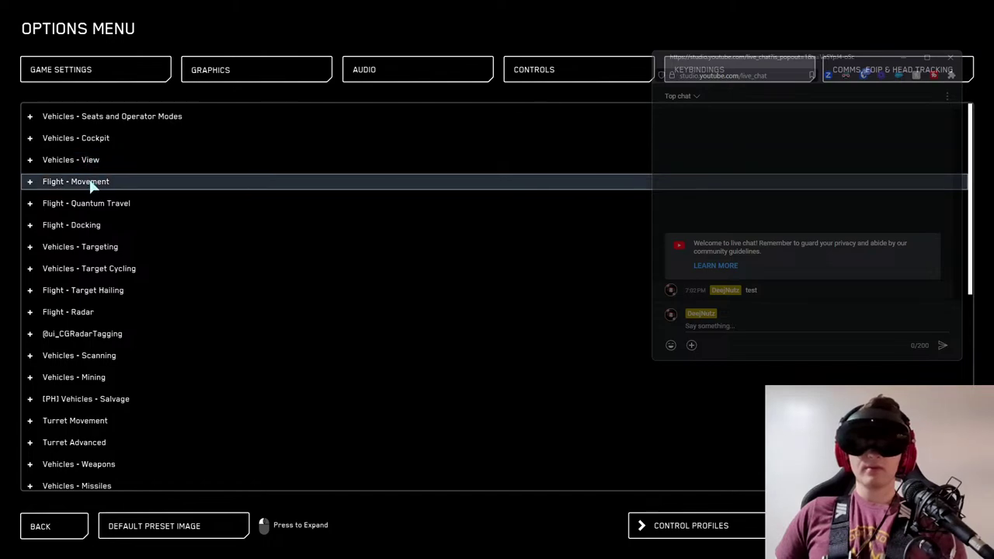
pyautogui.click(89, 181)
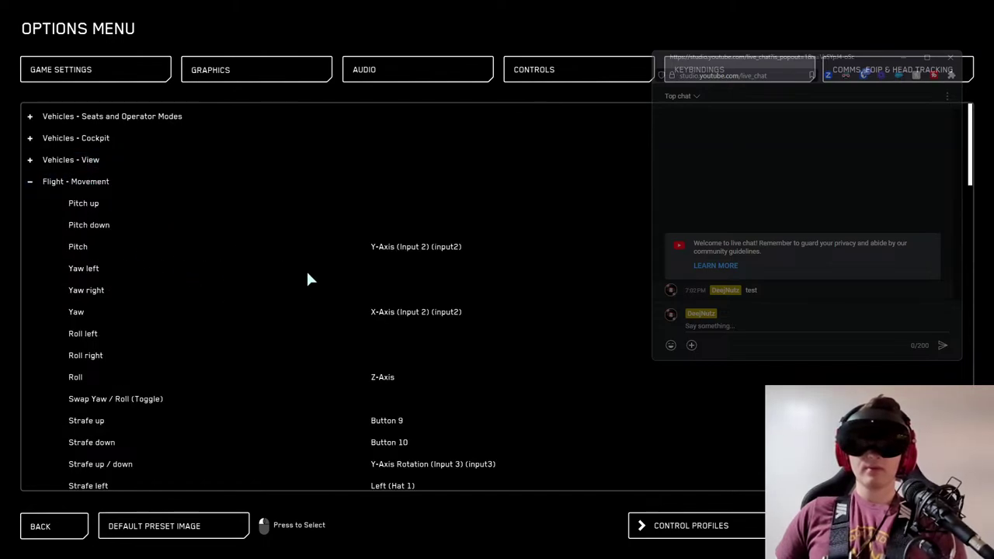
pyautogui.scroll(-3, 365, 400)
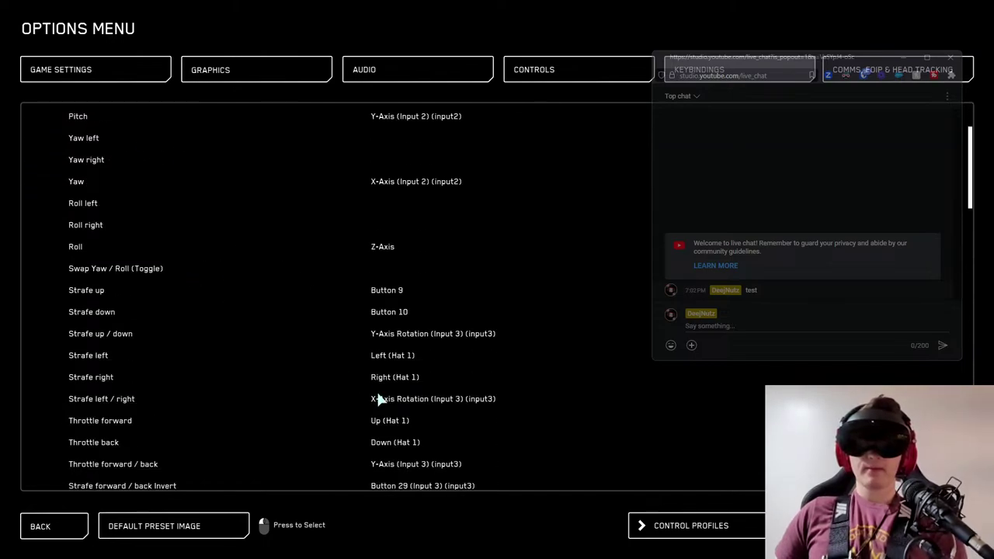
pyautogui.scroll(-1, 380, 391)
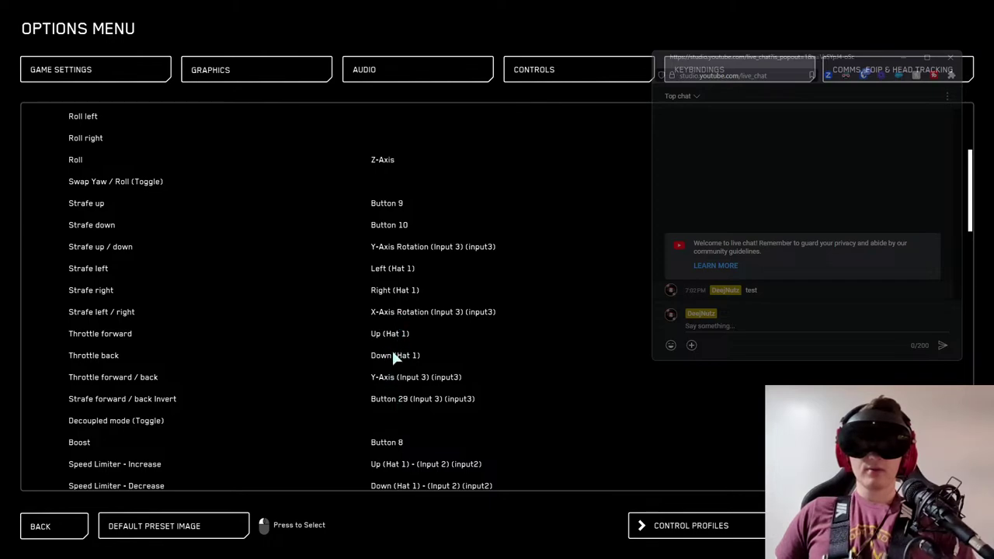
pyautogui.doubleClick(394, 376)
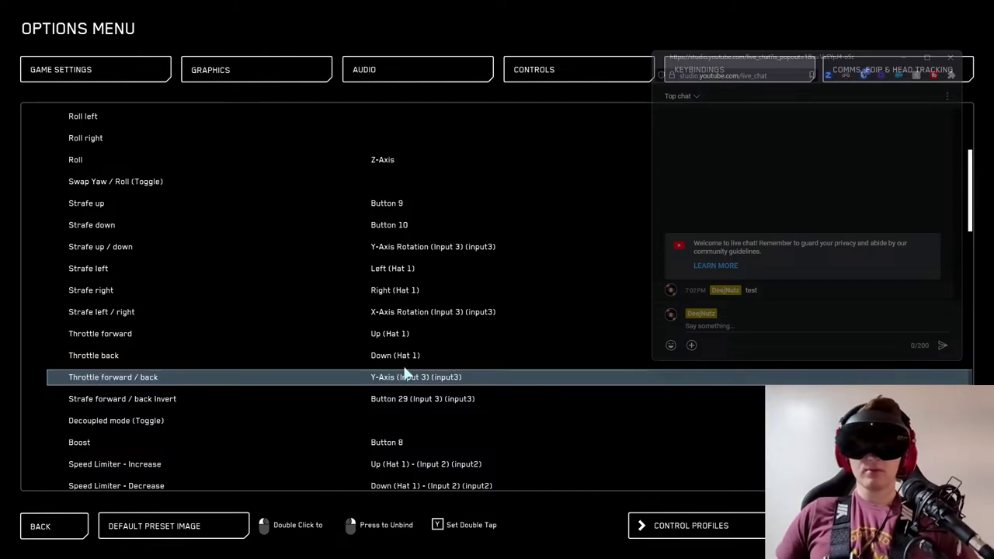
pyautogui.press('Escape')
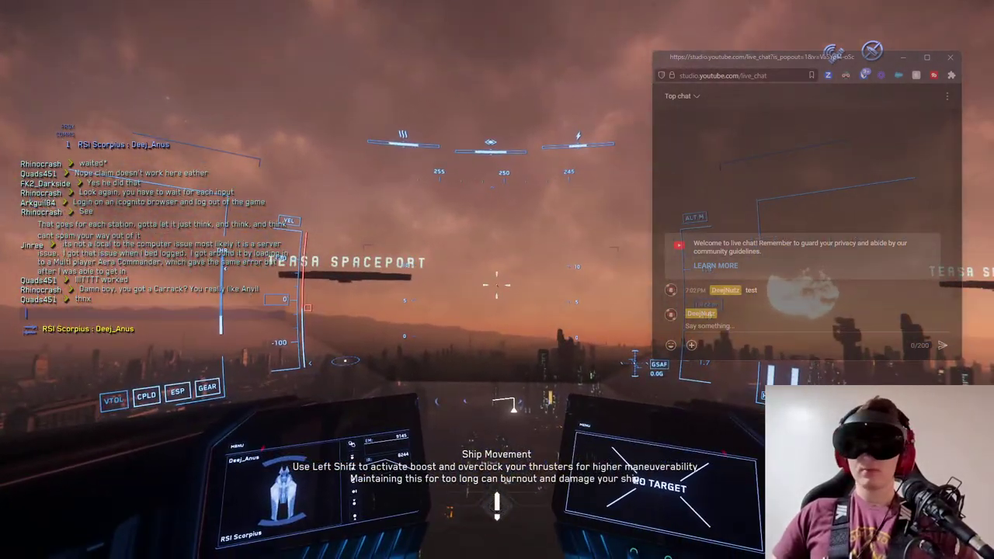
# - Compare the joystick binding chart in Photos with the Scorpius cockpit and return to the chart
pyautogui.hotkey('alt', 'Tab')
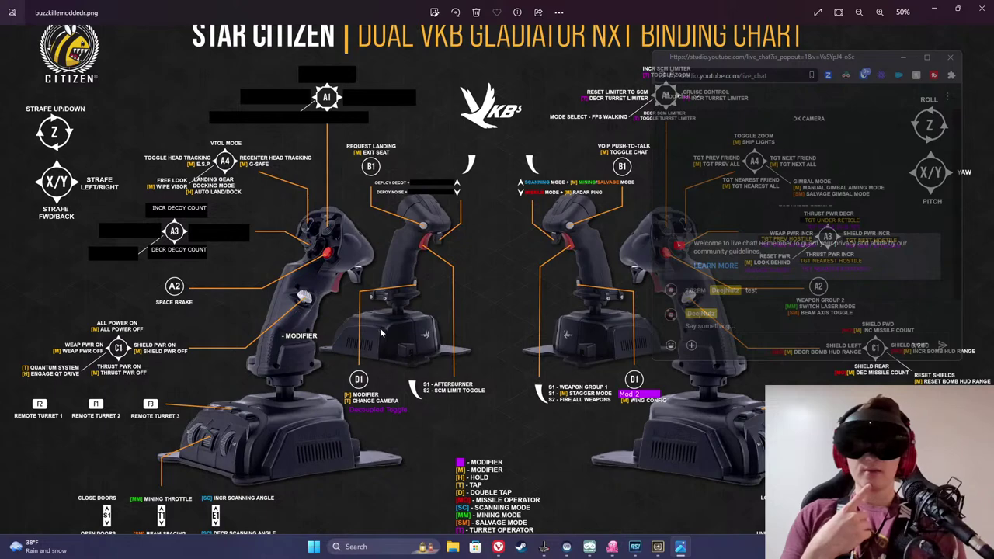
pyautogui.hotkey('alt', 'Tab')
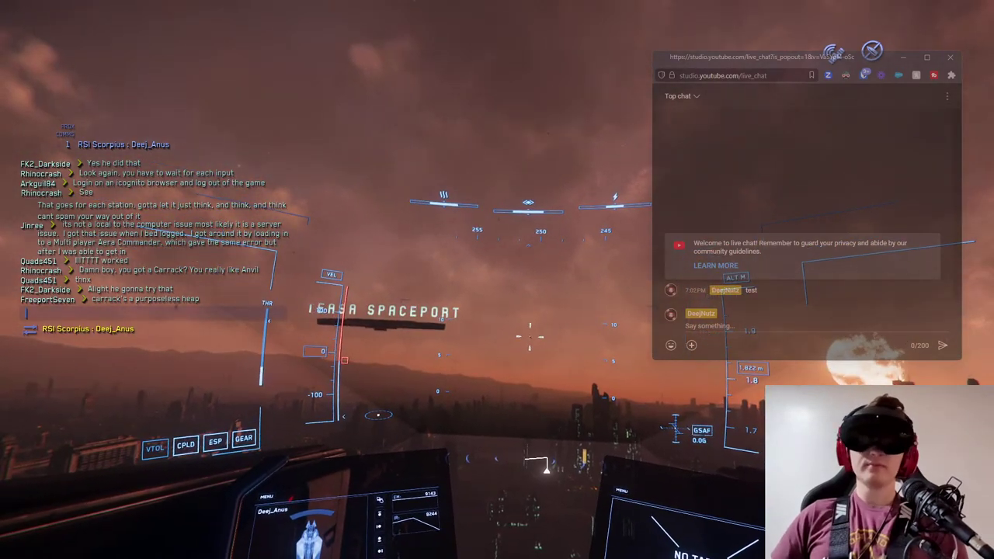
pyautogui.hotkey('alt', 'Tab')
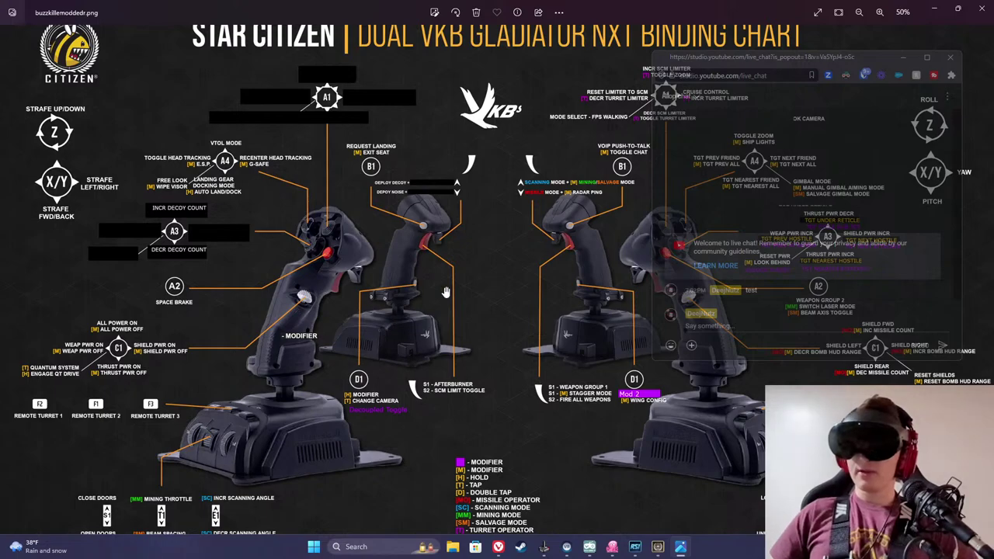
# - Switch to Joystick Gremlin, view the left Gladiator stick's mod 1 bindings, and set the mode back to default
pyautogui.click(544, 547)
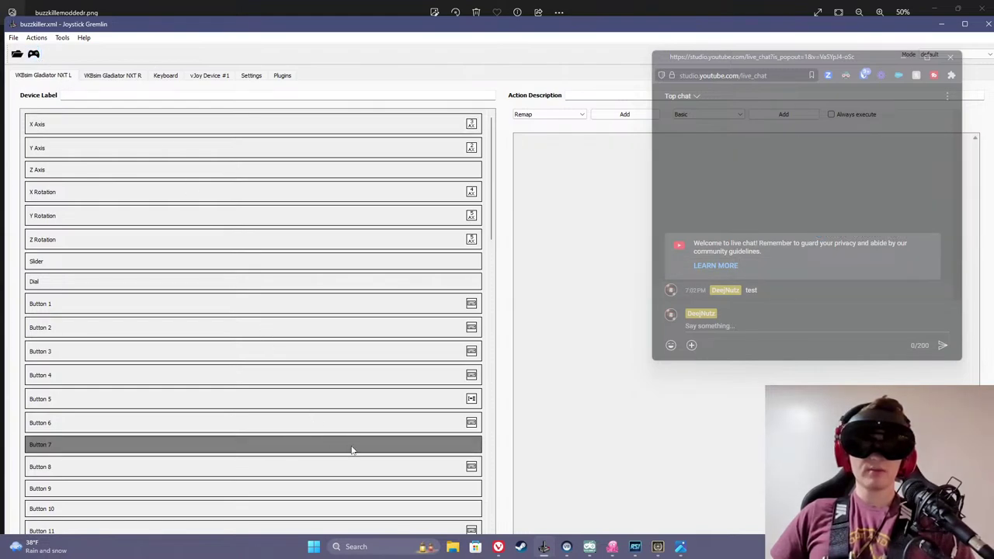
pyautogui.click(926, 56)
pyautogui.click(935, 76)
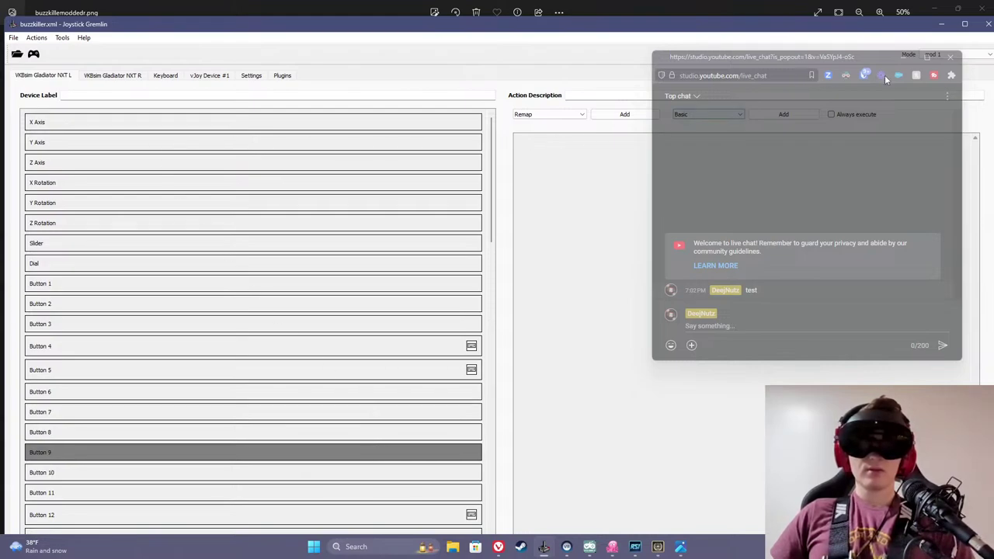
pyautogui.click(935, 56)
pyautogui.click(939, 66)
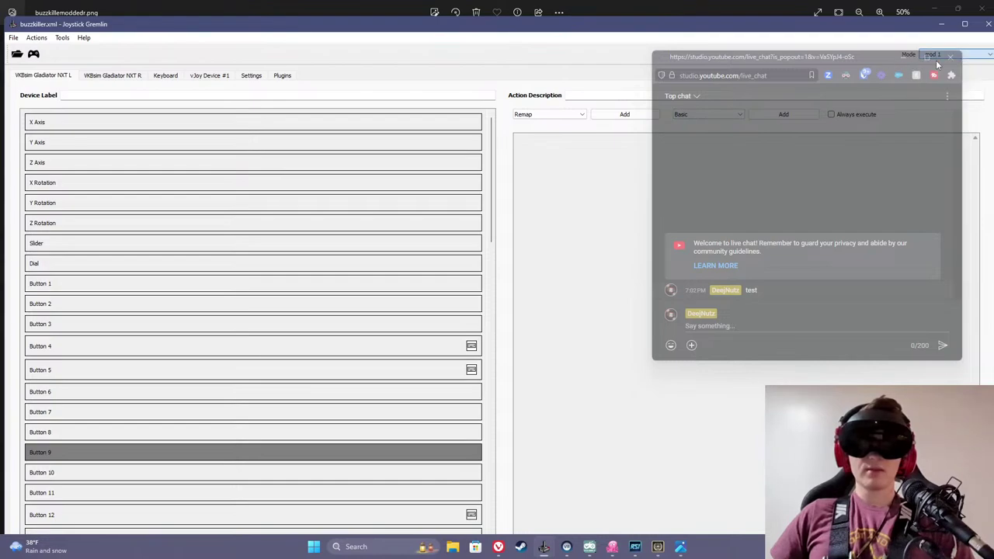
# - Load the buzzkiller.xml profile from the joystick gremlin folder
pyautogui.click(14, 38)
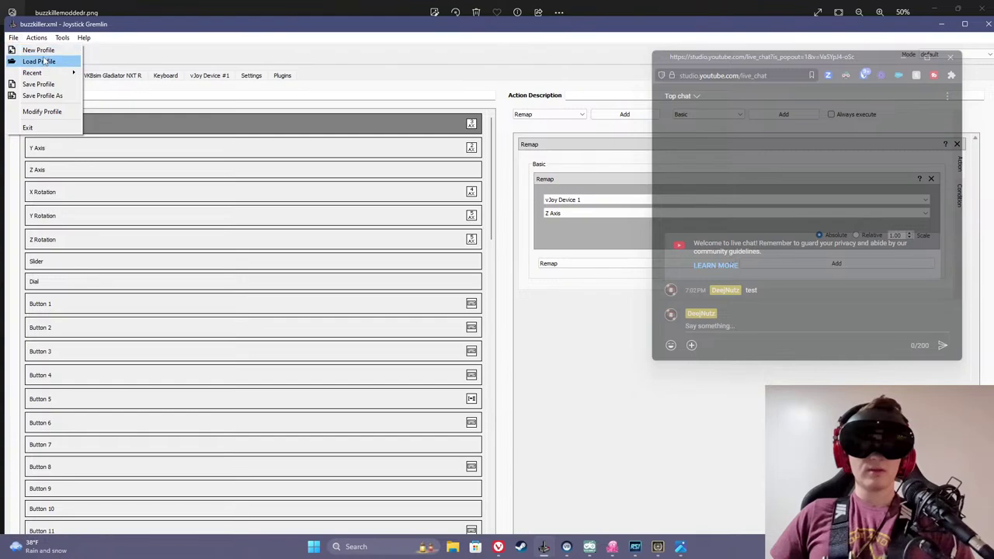
pyautogui.click(45, 63)
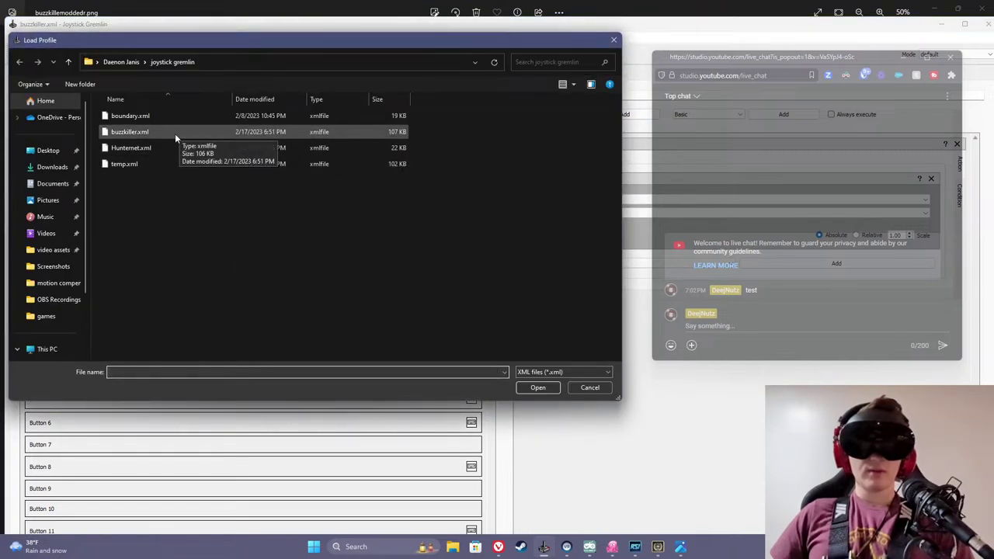
pyautogui.click(174, 133)
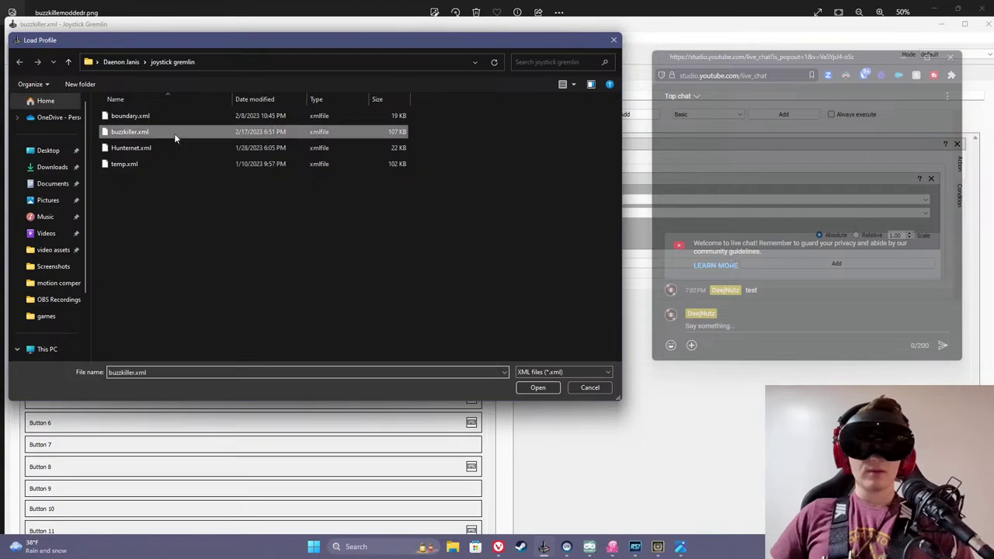
pyautogui.click(539, 389)
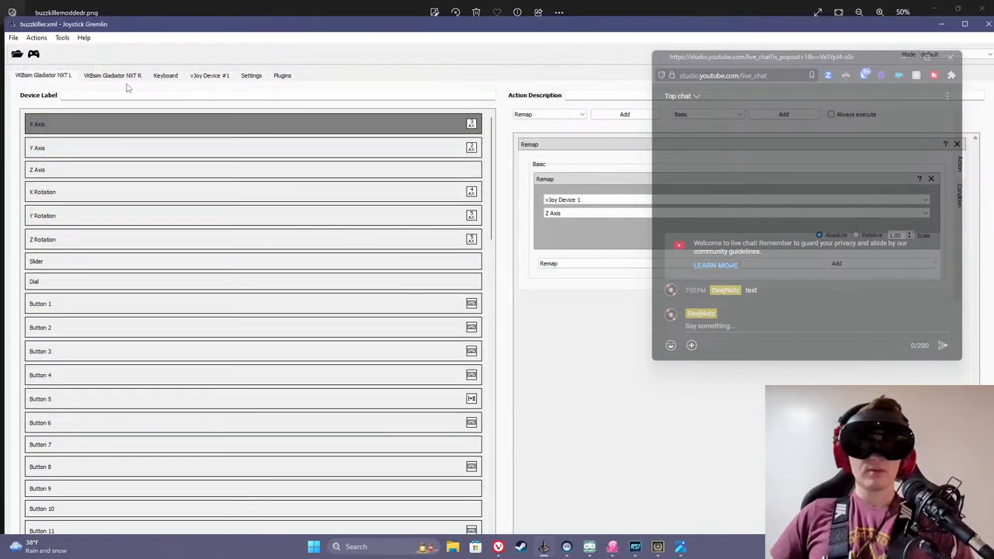
# - Review the left stick's button mappings in default mode, then switch the mode to mod 1 to check Button 12
pyautogui.click(948, 55)
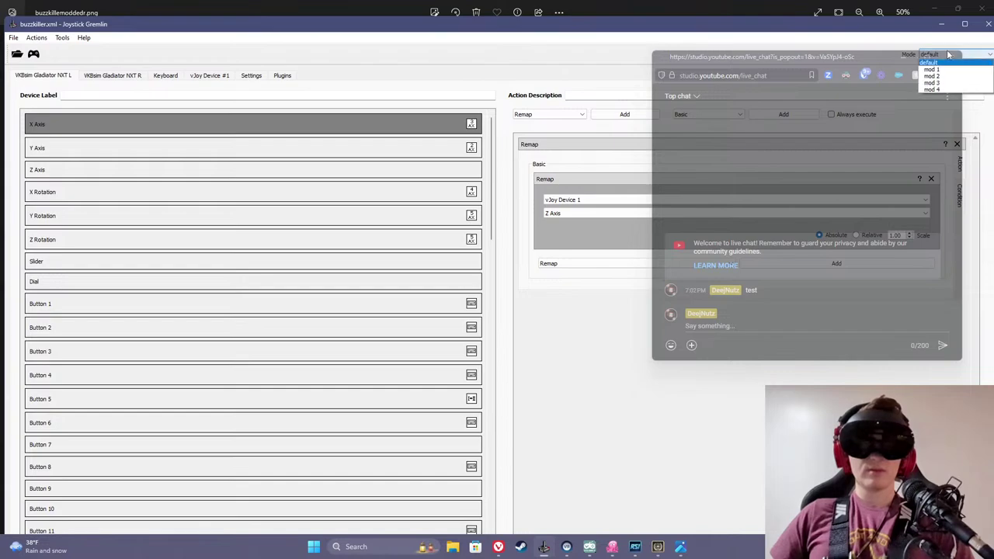
pyautogui.click(728, 45)
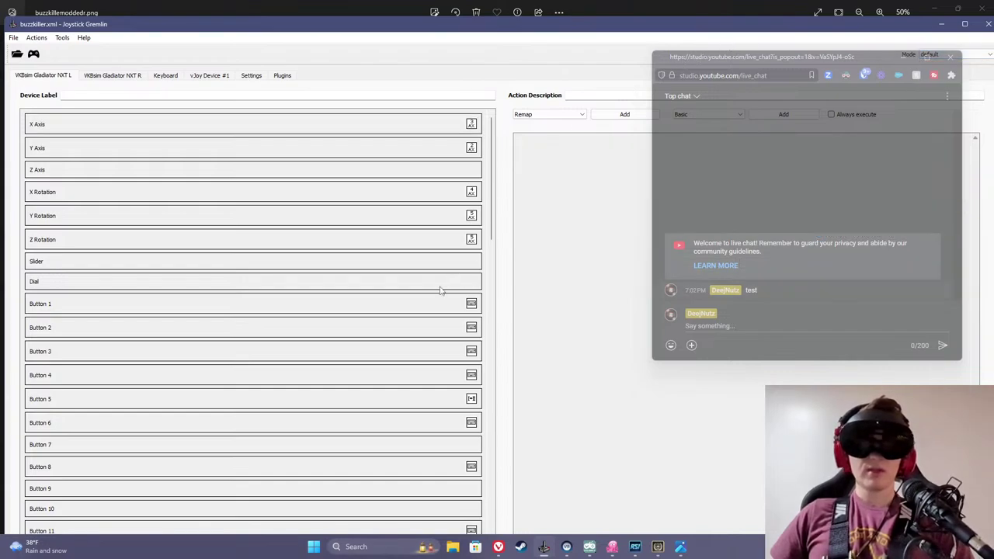
pyautogui.scroll(-3, 409, 289)
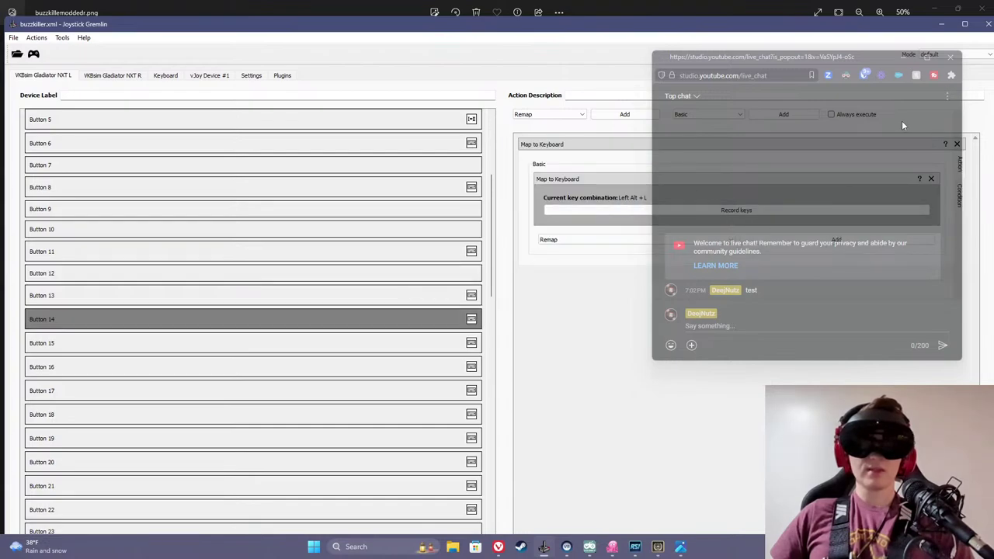
pyautogui.click(937, 59)
pyautogui.click(937, 76)
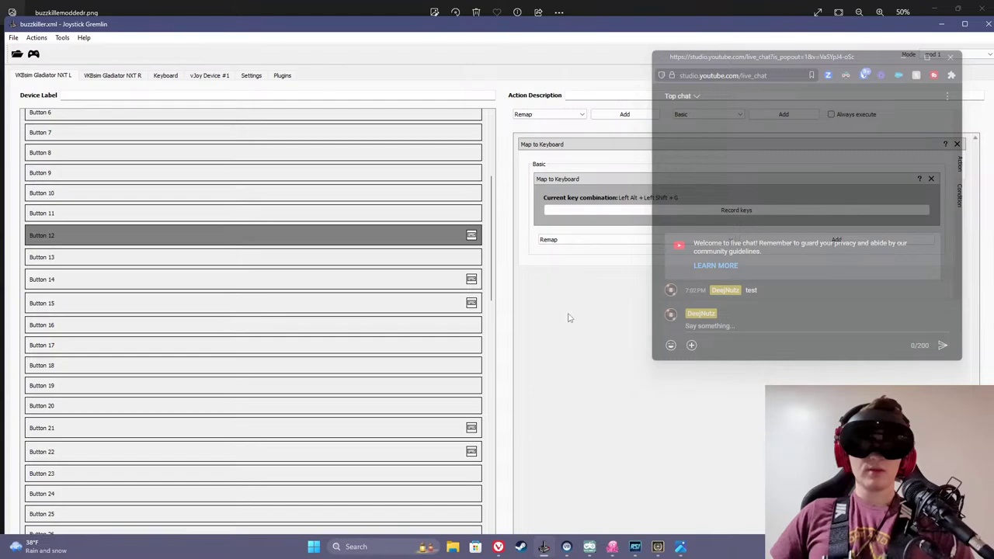
# - Switch to Star Citizen, check the binding chart in Photos, and return to the cockpit
pyautogui.click(670, 551)
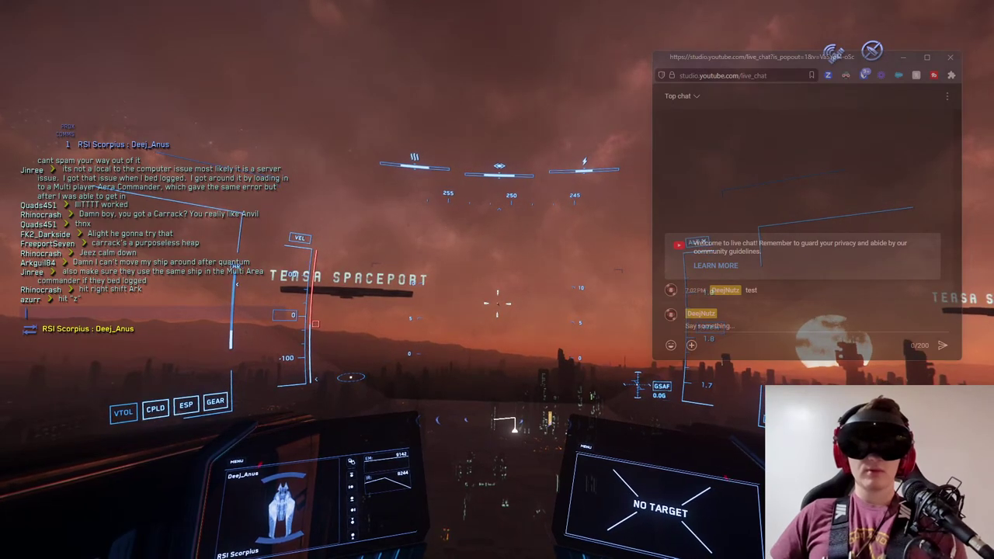
pyautogui.hotkey('alt', 'Tab')
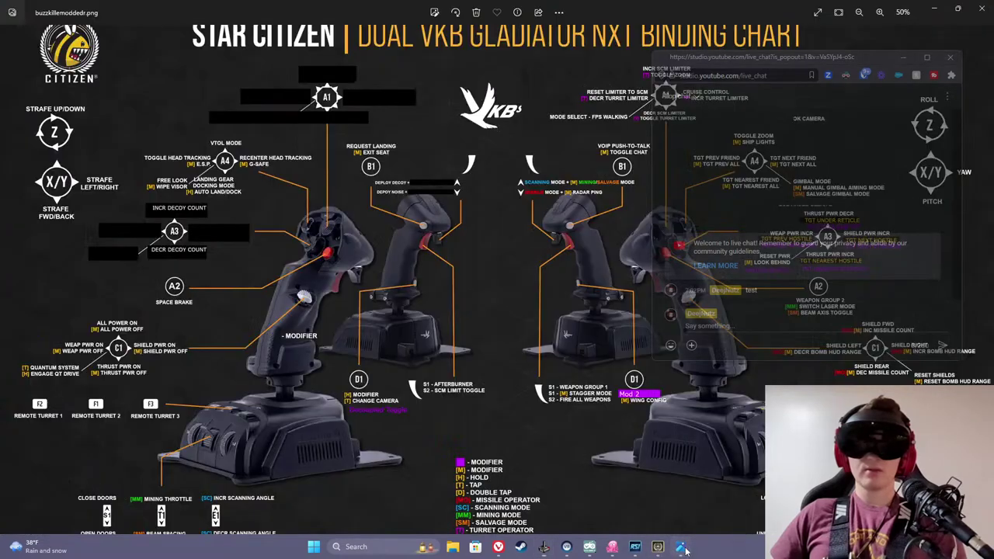
pyautogui.click(658, 548)
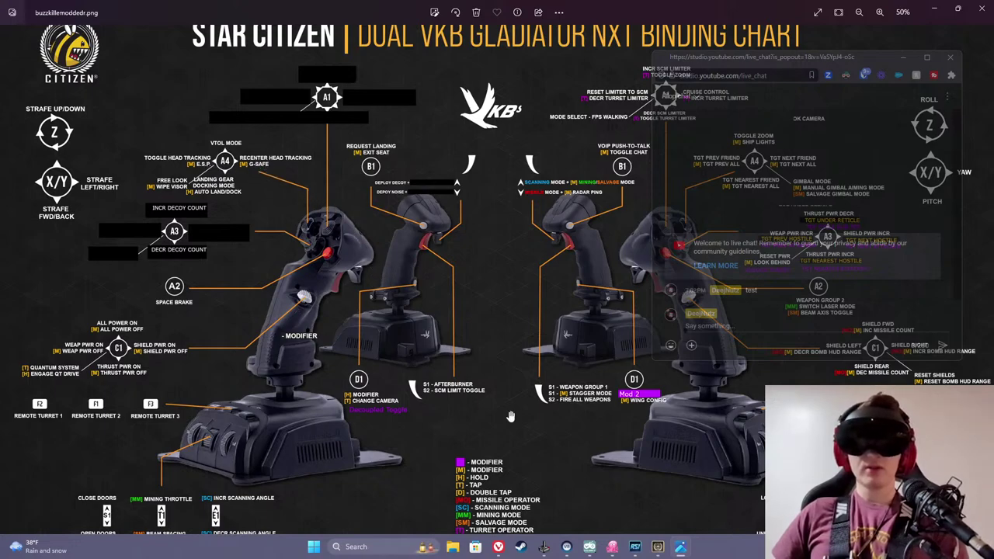
pyautogui.click(658, 548)
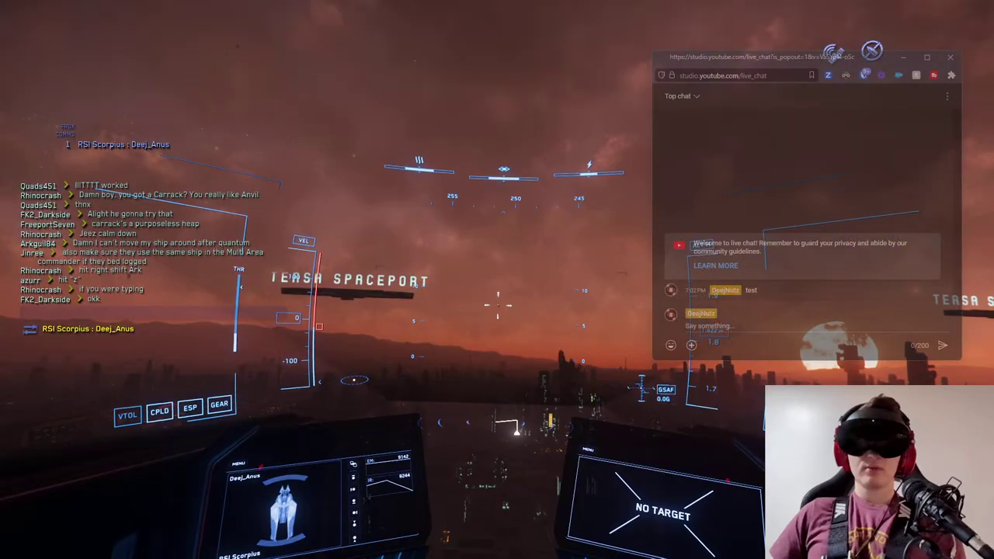
# - Bring up the keybindings overview in the game options, then switch to Joystick Gremlin to check Button 12's key combination
pyautogui.press('Escape')
pyautogui.click(521, 244)
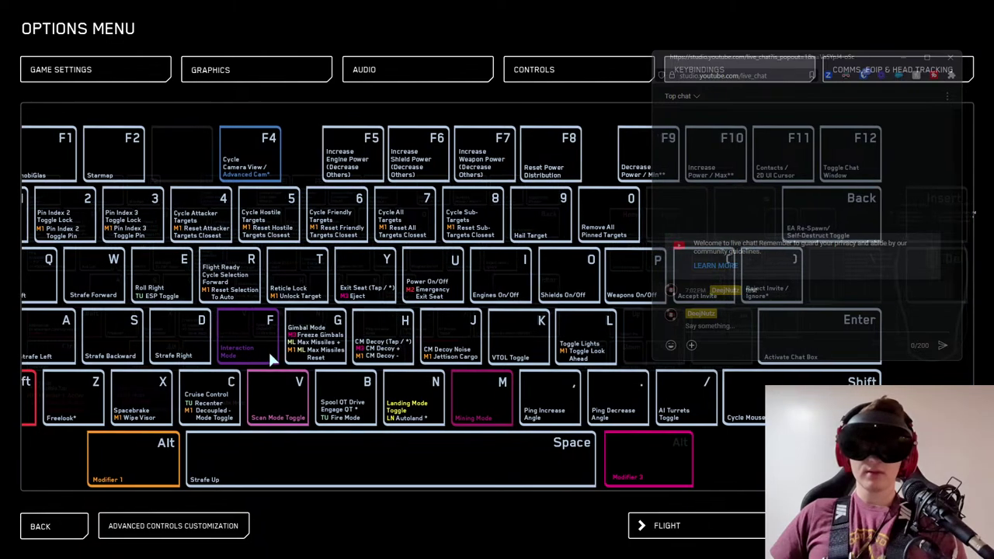
pyautogui.hotkey('alt', 'Tab')
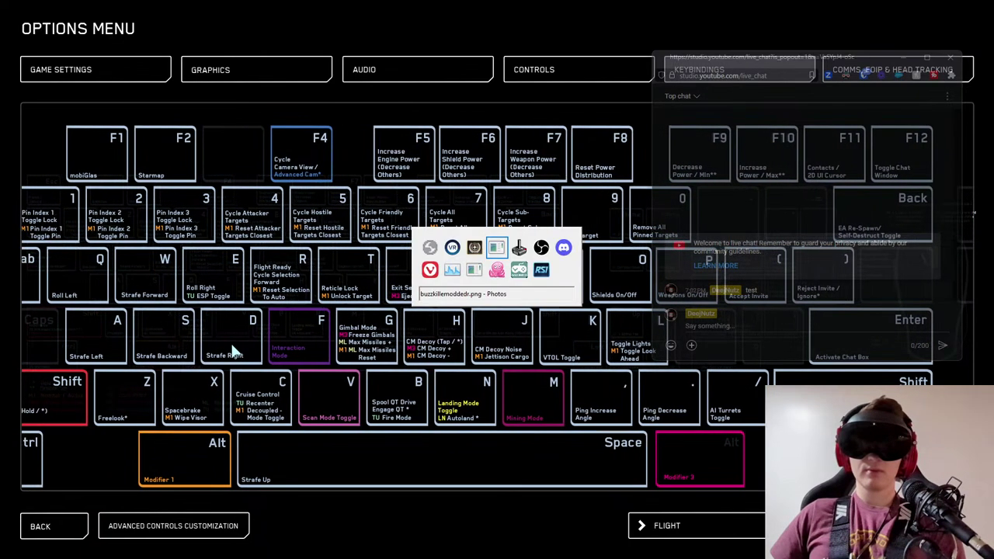
pyautogui.click(544, 549)
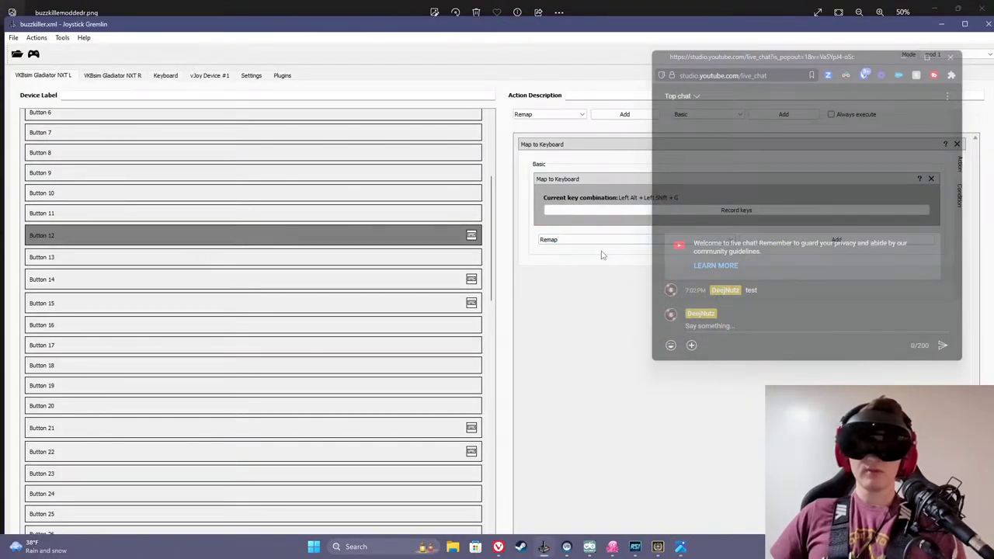
# - Check the binding chart in Photos, switch back to Star Citizen's options, and open the advanced controls customization
pyautogui.hotkey('alt', 'Tab')
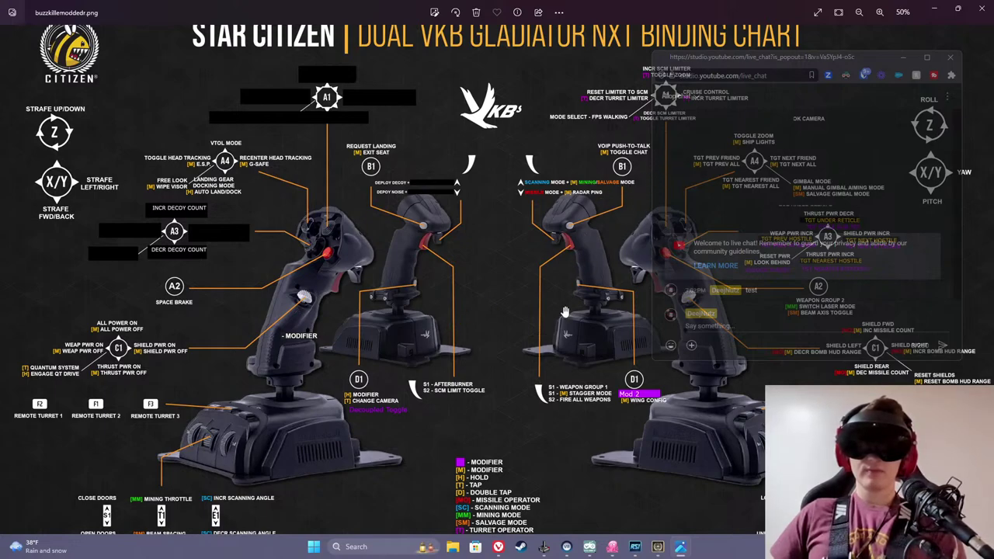
pyautogui.click(658, 547)
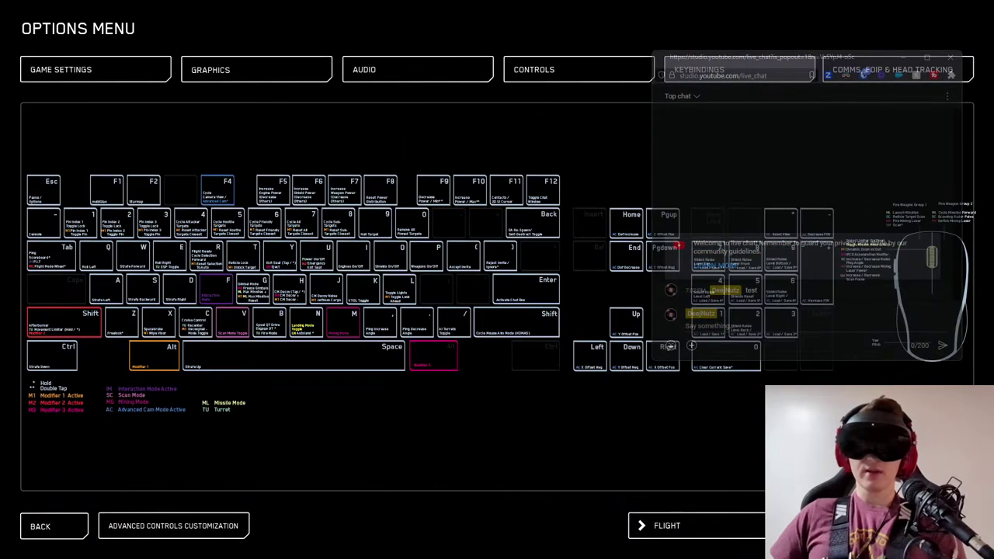
pyautogui.click(216, 532)
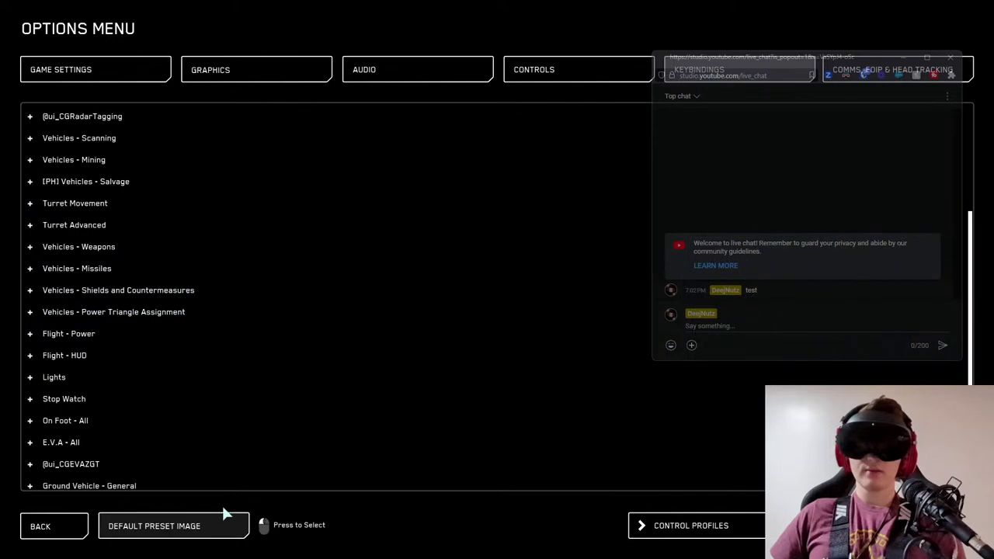
# - Check the binding chart in Photos, then set Joystick Gremlin's mode to default and view the left stick's Button 2 key combination
pyautogui.scroll(-3, 132, 214)
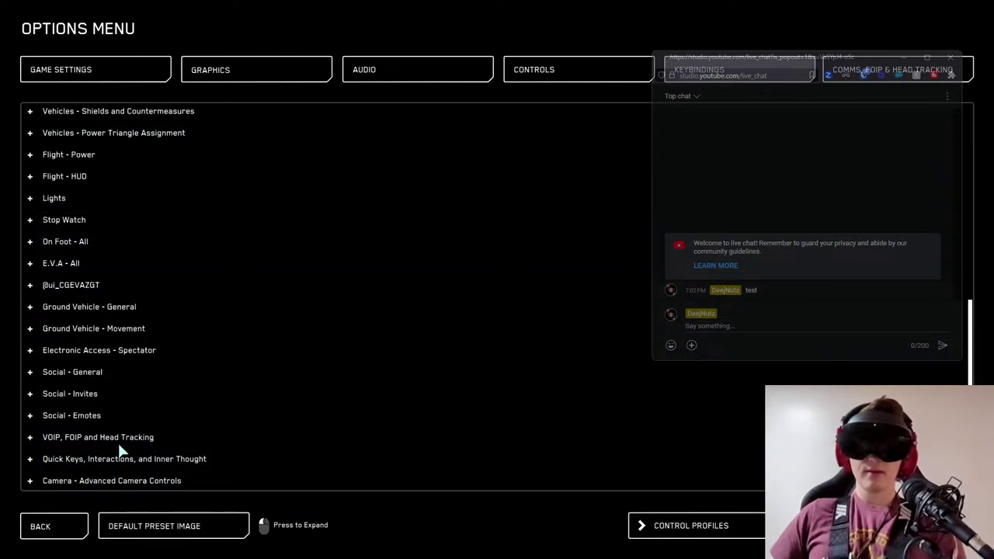
pyautogui.hotkey('alt', 'Tab')
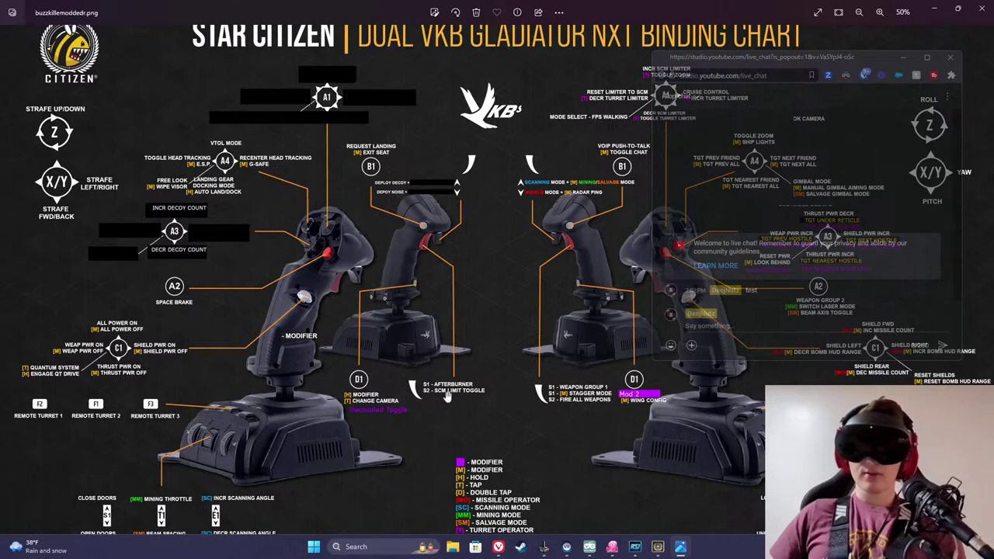
pyautogui.click(547, 548)
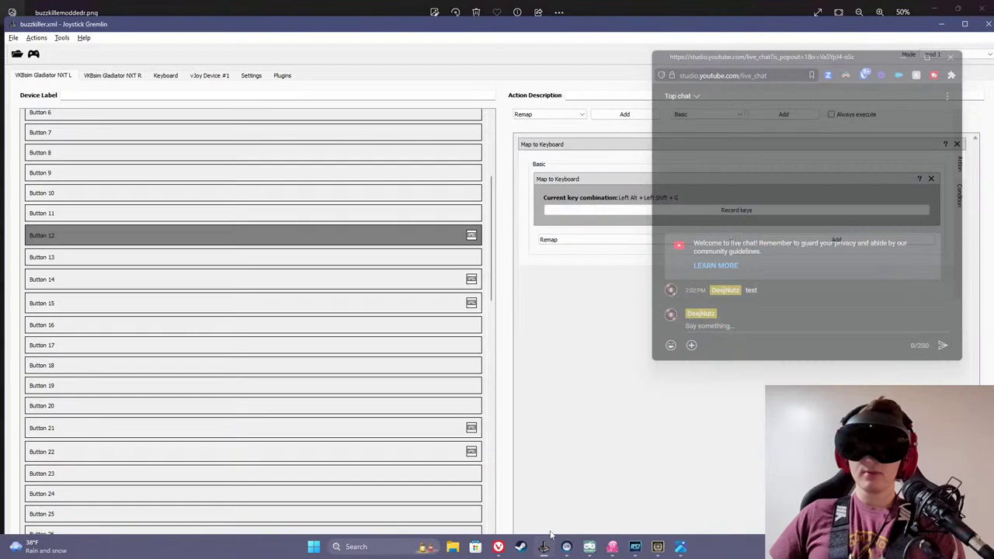
pyautogui.click(924, 55)
pyautogui.click(932, 65)
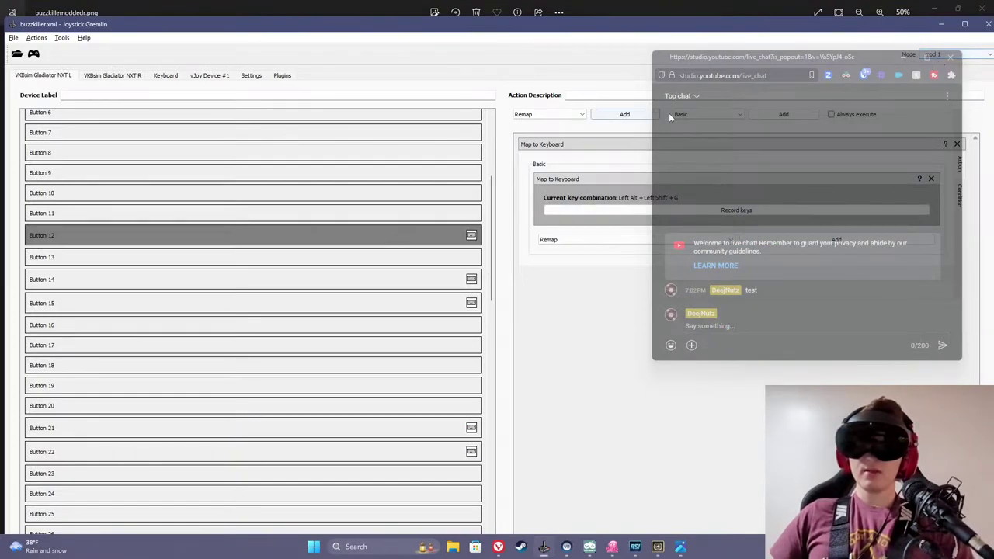
pyautogui.click(936, 55)
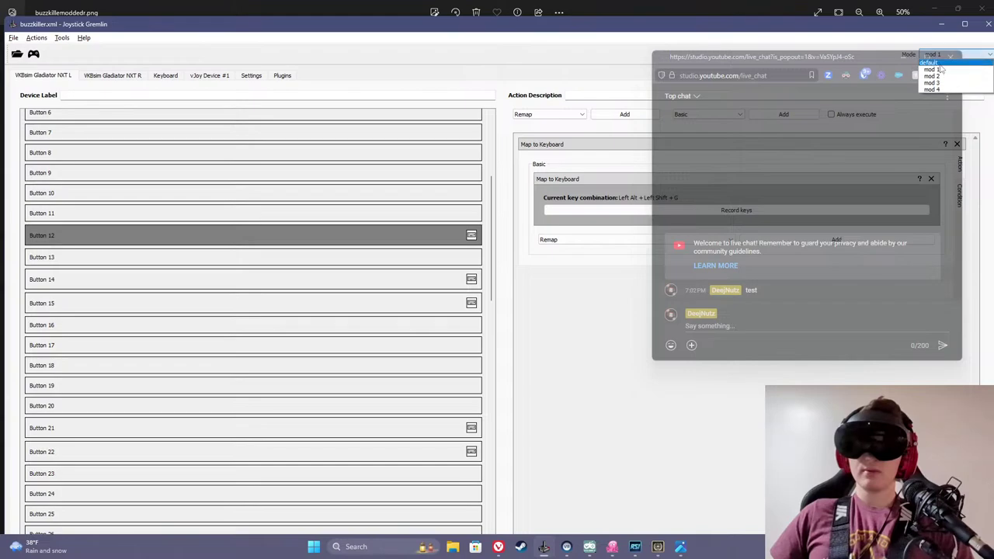
pyautogui.click(936, 62)
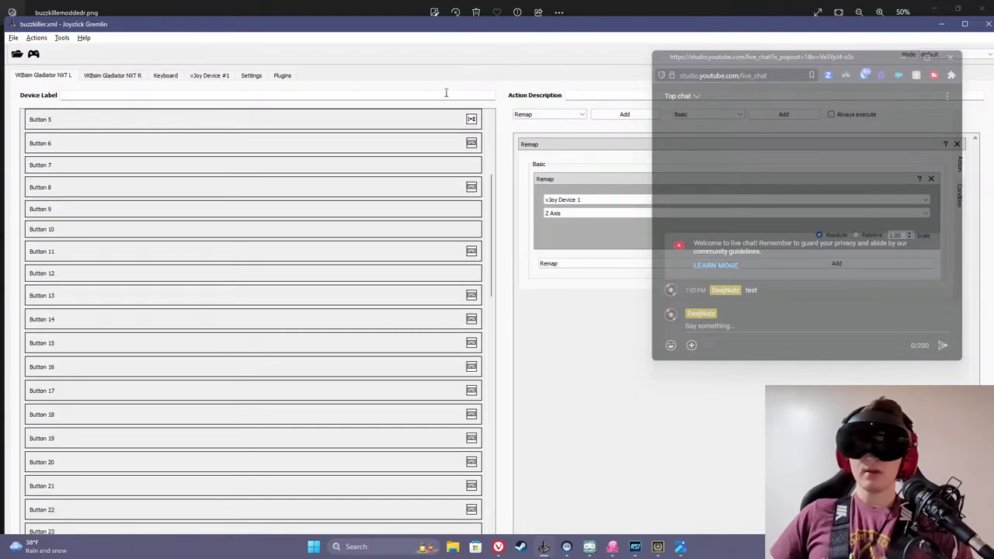
pyautogui.scroll(3, 373, 209)
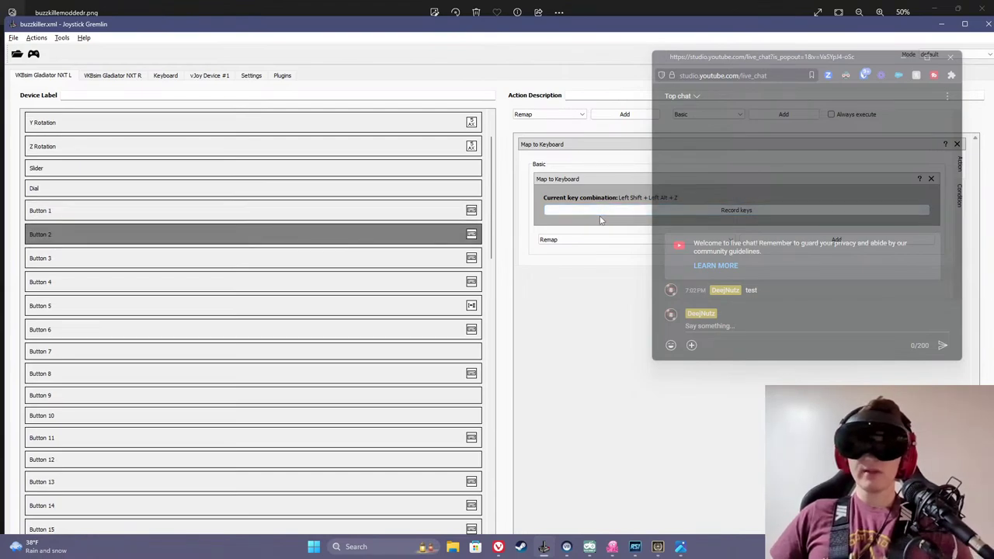
# - Switch to Star Citizen, examine the default preset image of the keyboard bindings, and return to the advanced controls customization
pyautogui.click(661, 548)
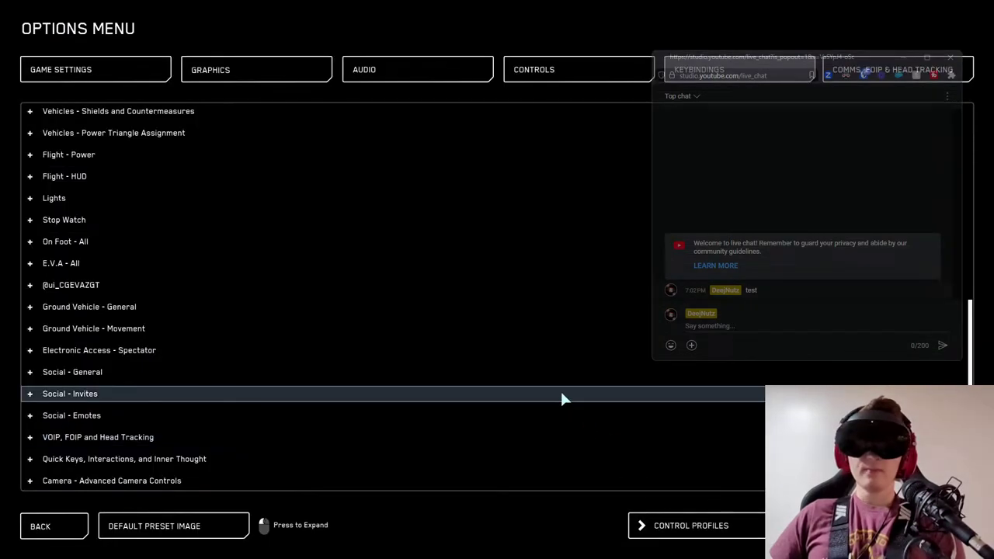
pyautogui.click(240, 525)
pyautogui.click(224, 398)
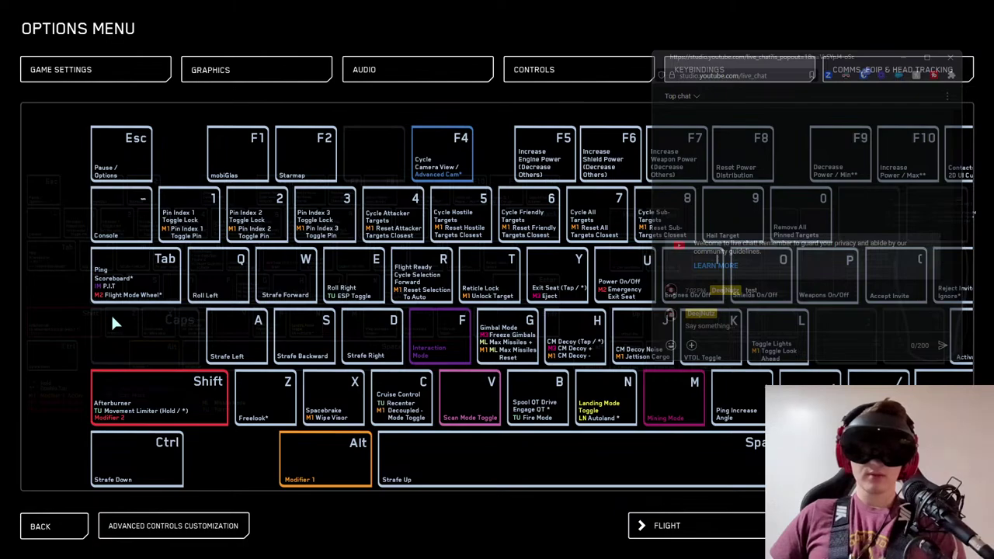
pyautogui.scroll(-2, 203, 377)
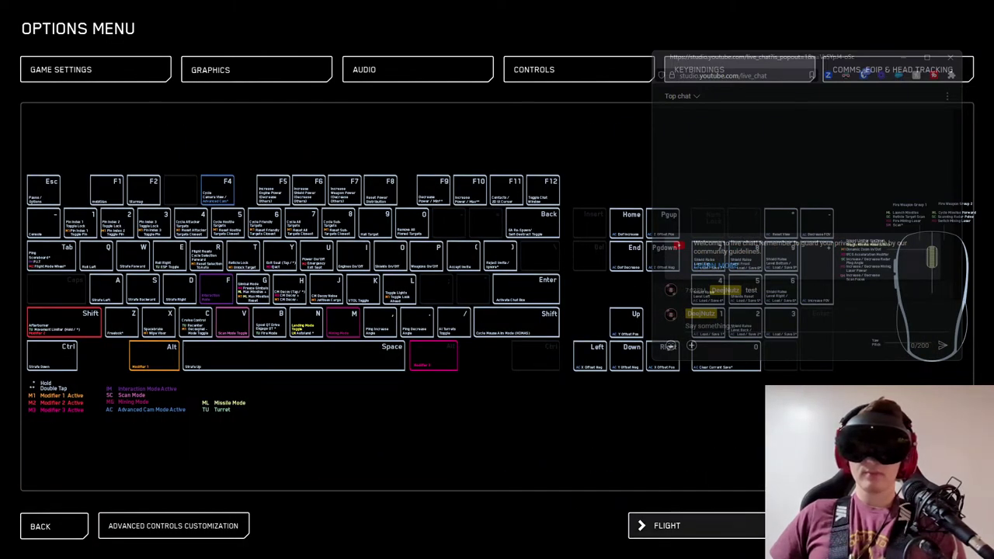
pyautogui.click(213, 525)
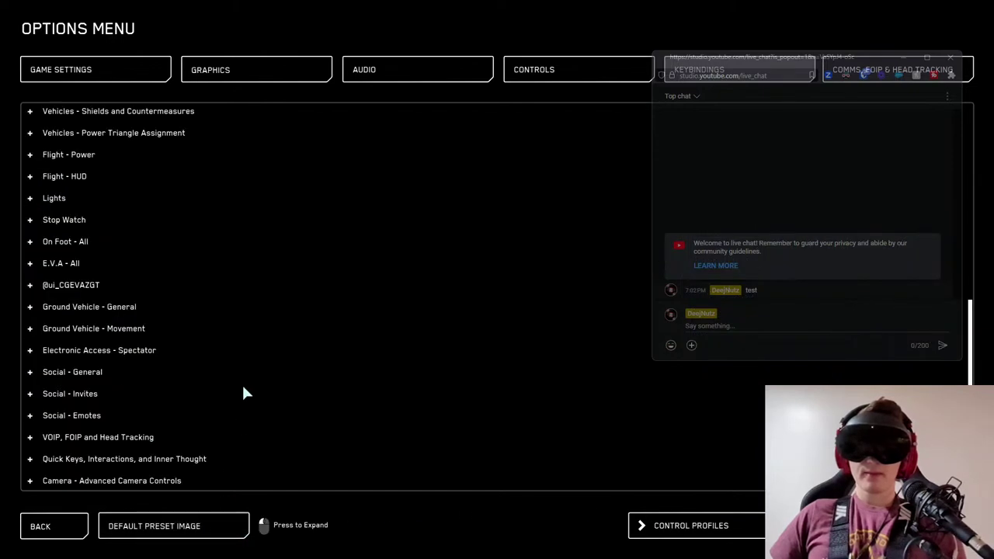
# - Expand the Flight - Movement category and bring its speed limiter bindings into view
pyautogui.scroll(10, 114, 203)
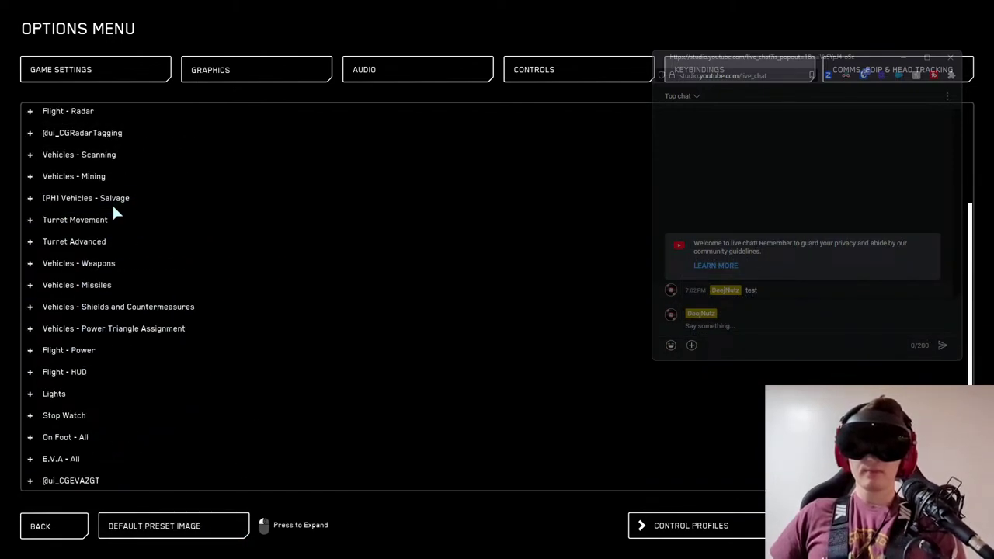
pyautogui.scroll(1, 111, 203)
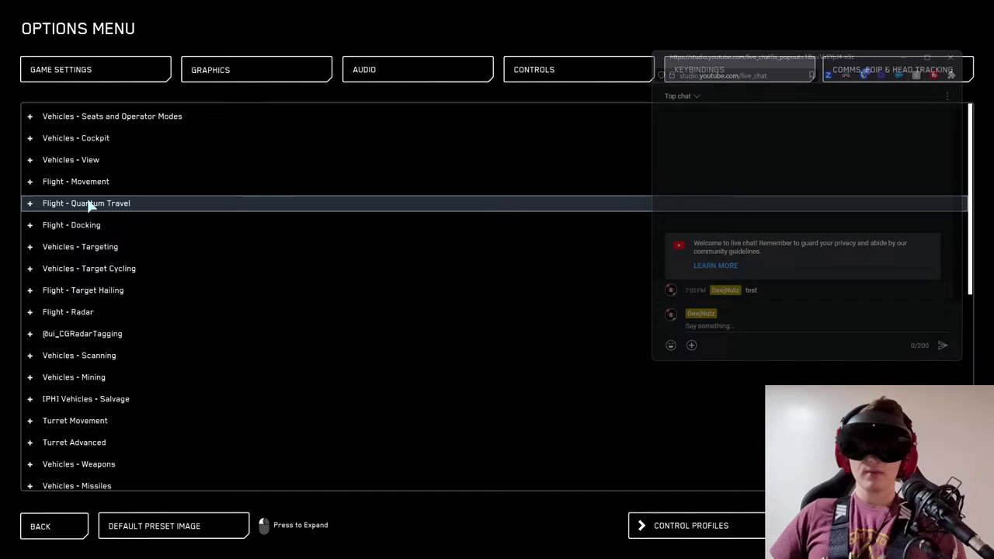
pyautogui.click(24, 184)
pyautogui.scroll(-3, 168, 324)
pyautogui.scroll(-5, 171, 327)
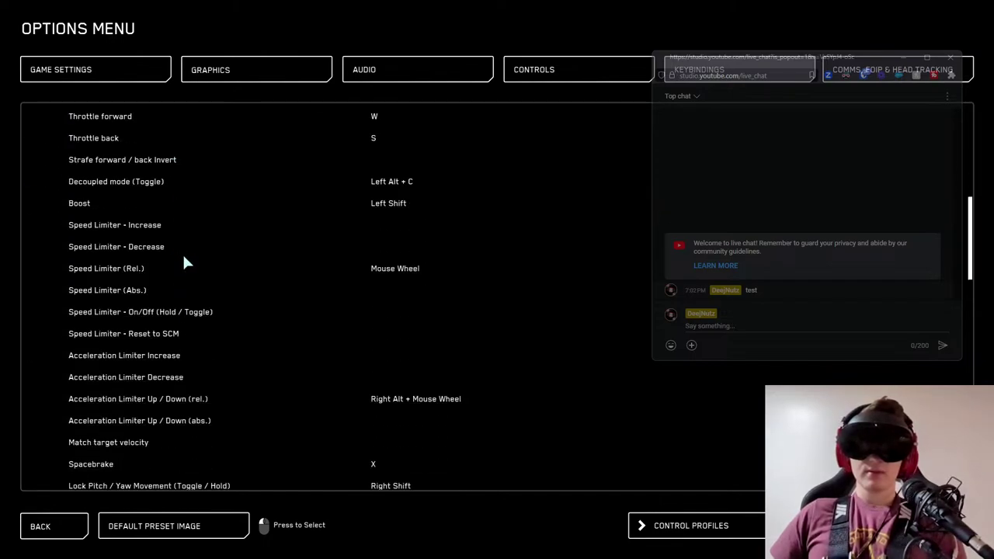
pyautogui.doubleClick(386, 318)
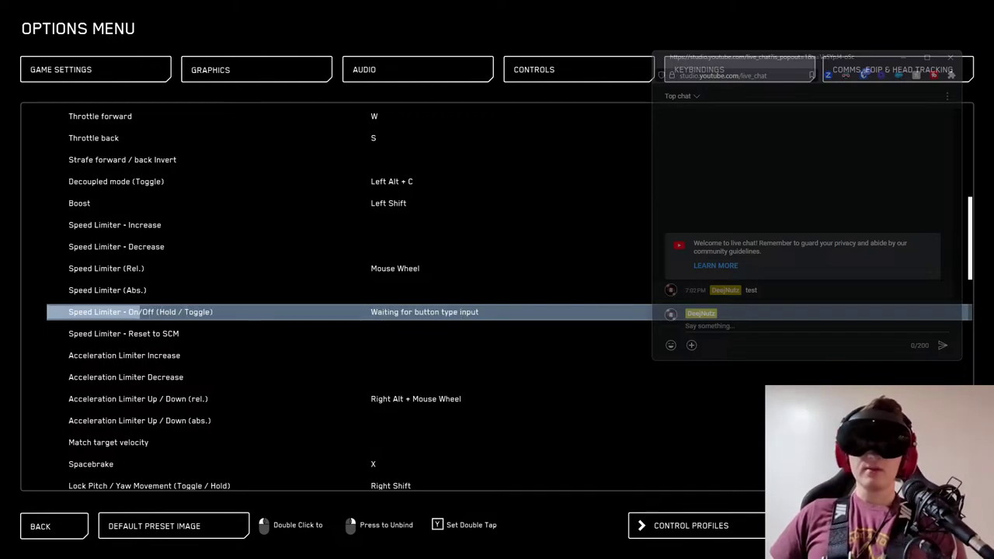
pyautogui.hotkey('alt', 'Tab')
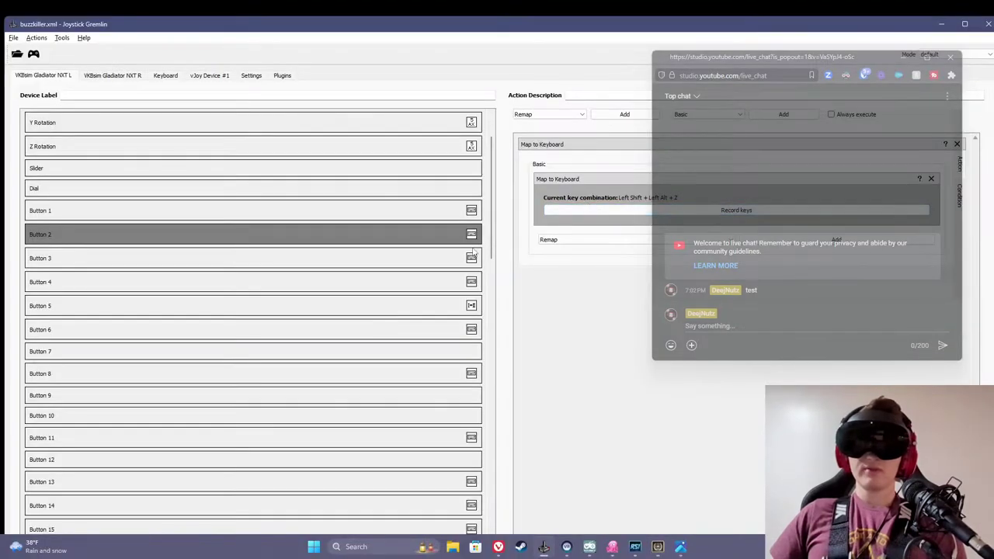
pyautogui.hotkey('alt', 'Tab')
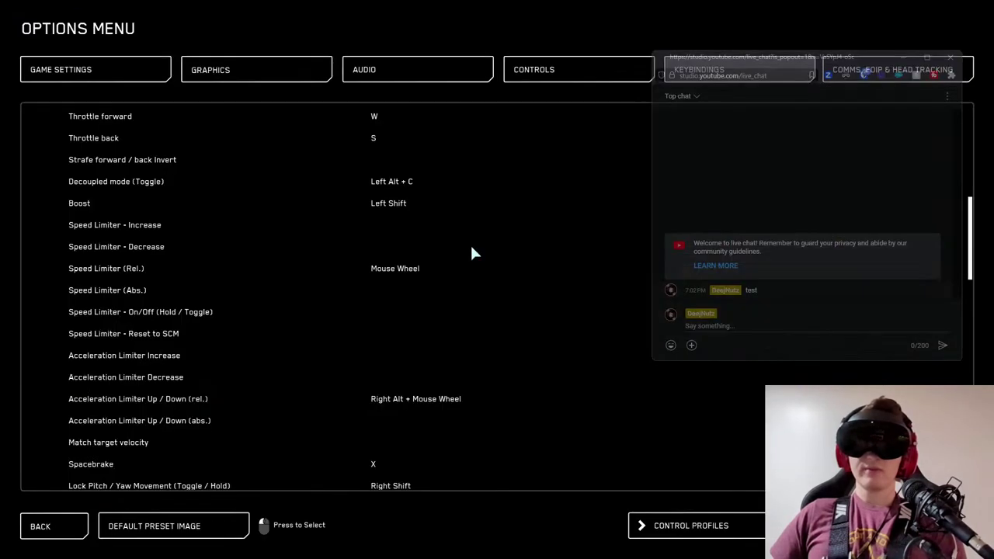
pyautogui.doubleClick(390, 319)
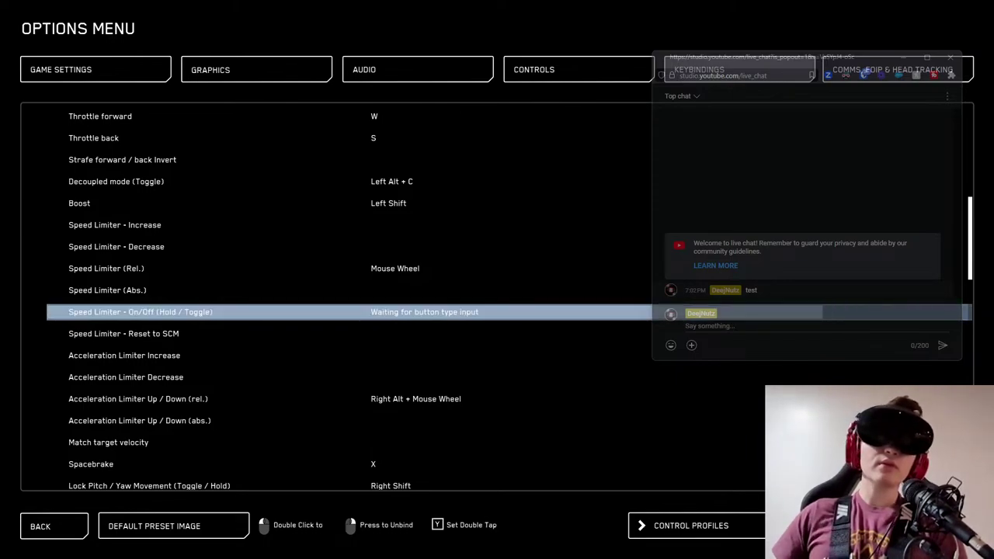
pyautogui.hotkey('alt', 'shift')
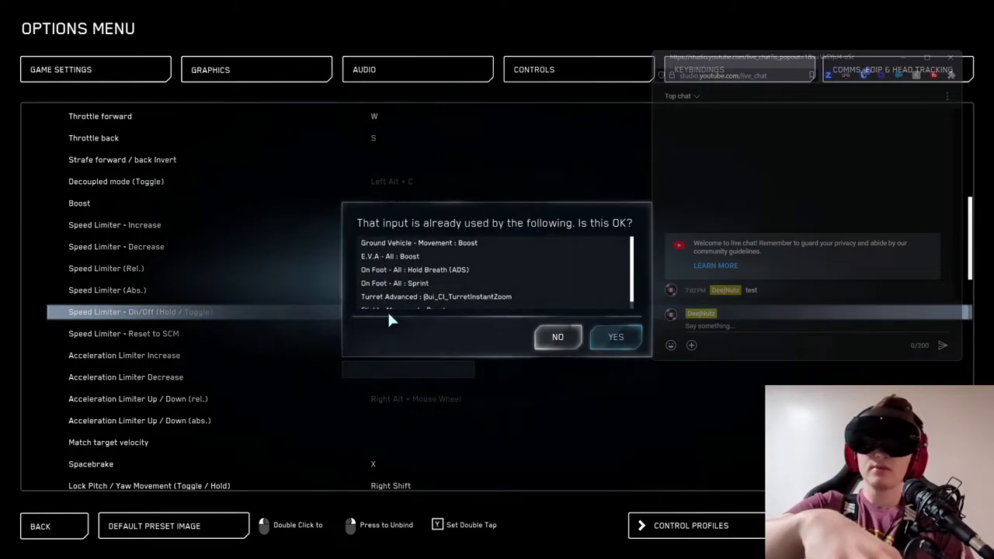
pyautogui.click(558, 337)
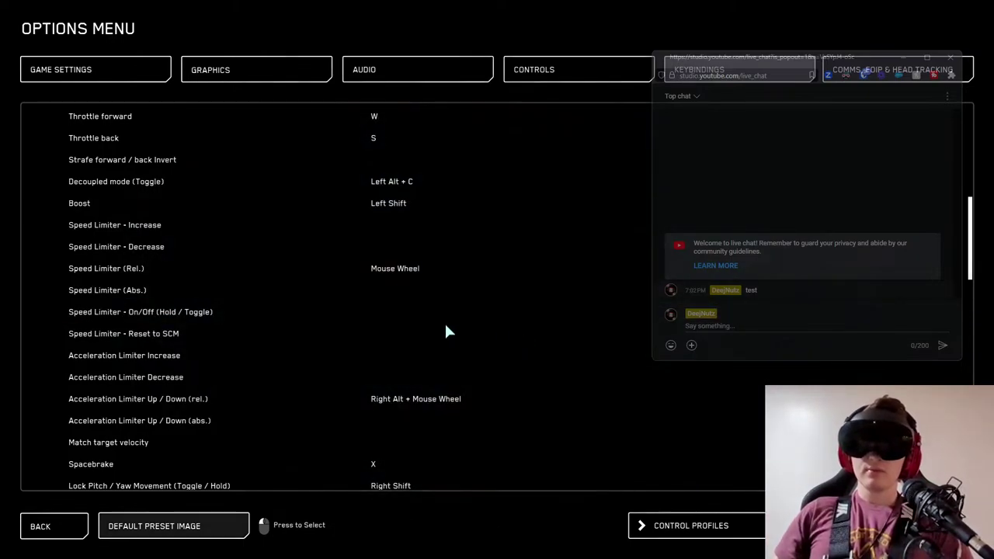
# - Bind Speed Limiter - On/Off (Hold / Toggle) to Left Alt + Left Shift + Z and accept the shared use of the input
pyautogui.doubleClick(388, 315)
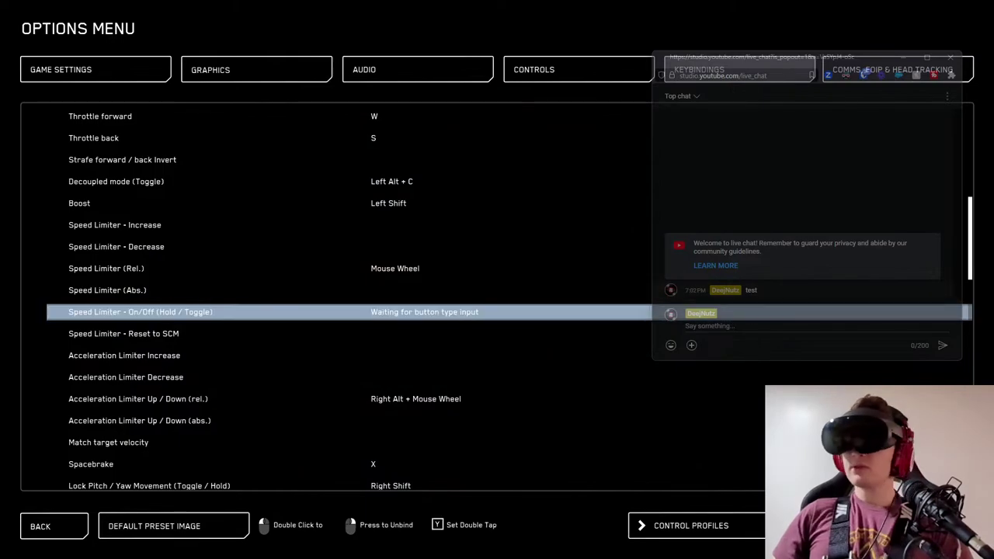
pyautogui.hotkey('alt', 'shift')
pyautogui.hotkey('alt', 'shift', 'z')
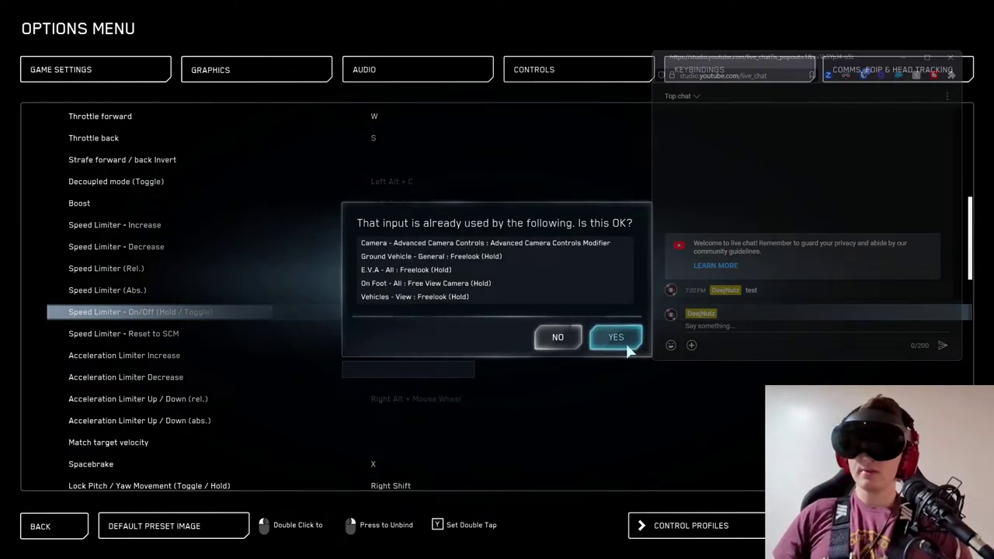
pyautogui.click(601, 338)
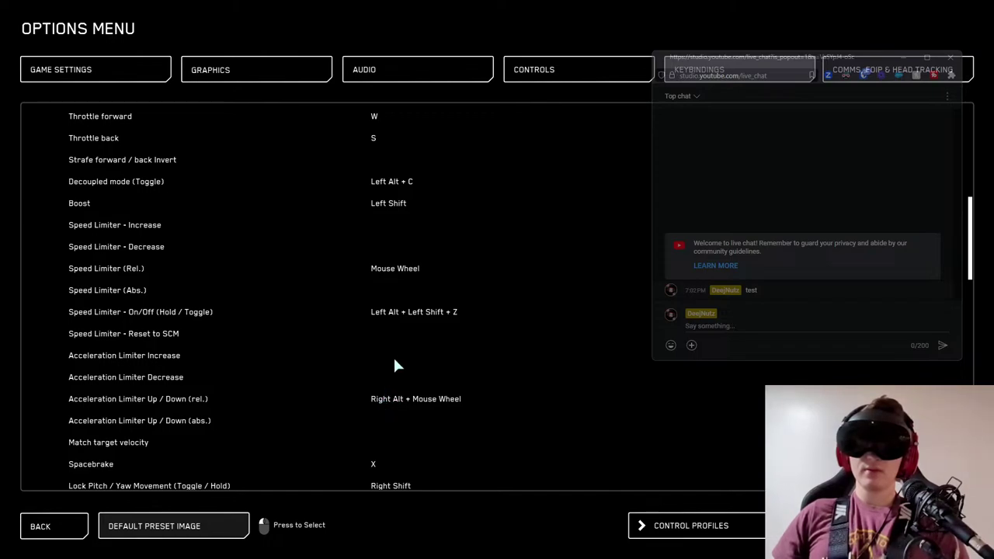
# - Check the binding chart in Photos, then review the right stick's button mappings in Joystick Gremlin's default mode
pyautogui.hotkey('alt', 'Tab')
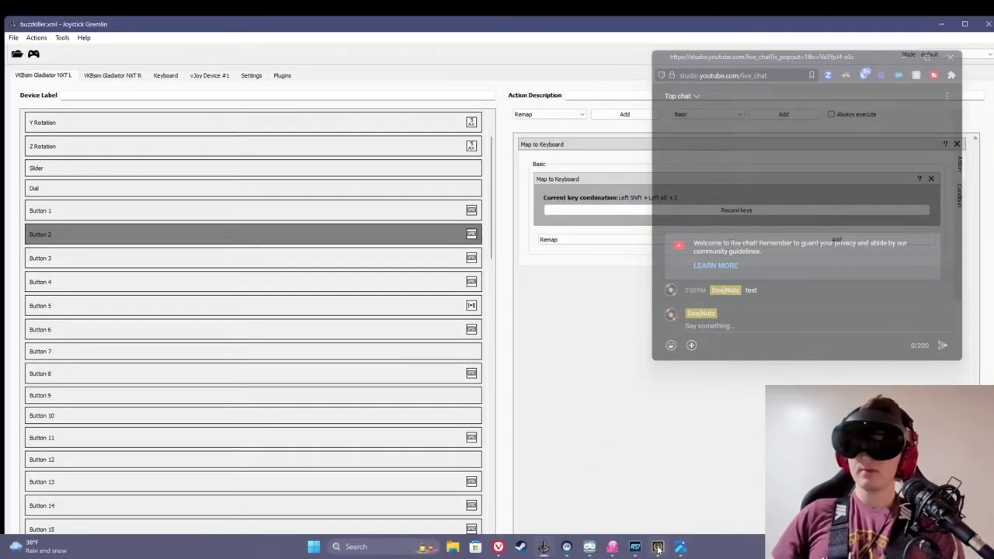
pyautogui.click(679, 548)
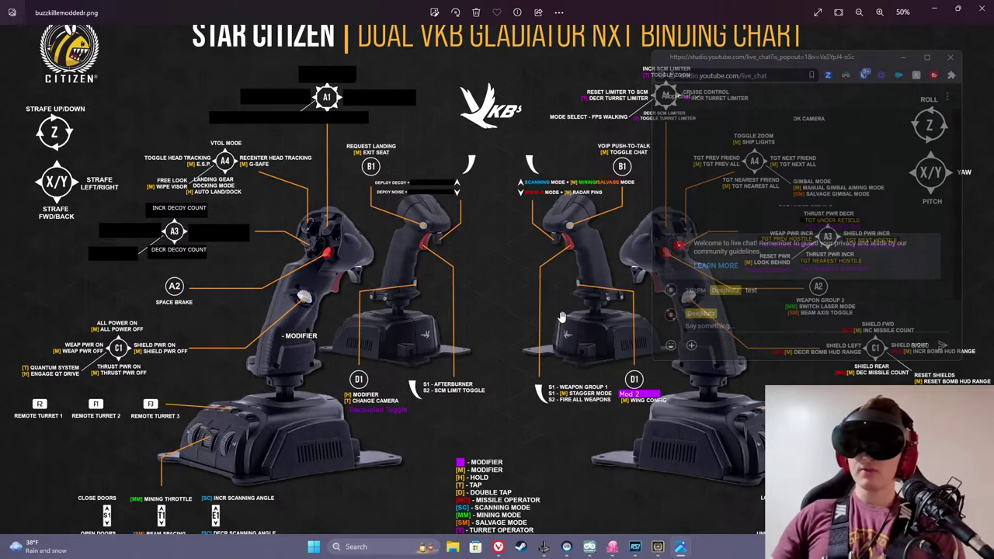
pyautogui.hotkey('alt', 'Tab')
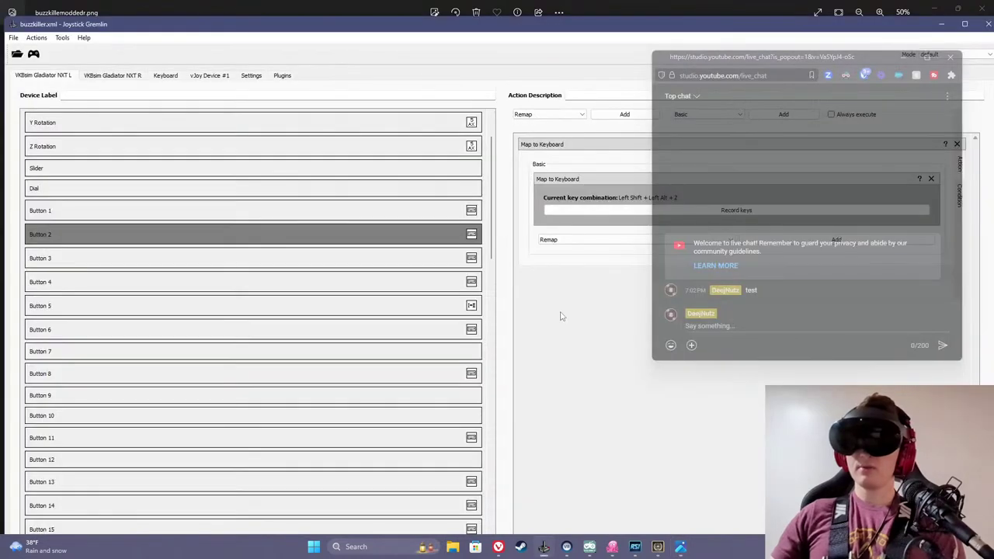
pyautogui.click(972, 56)
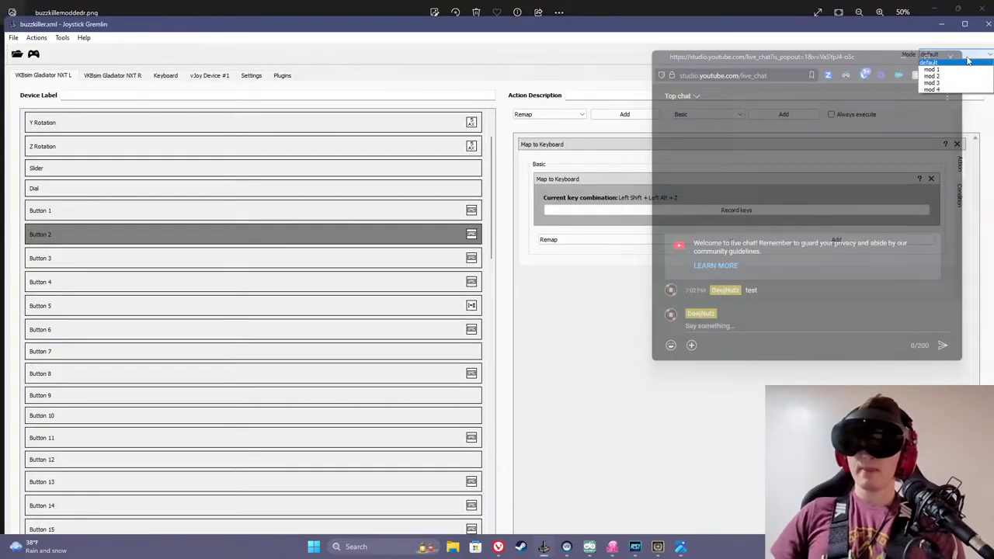
pyautogui.press('Escape')
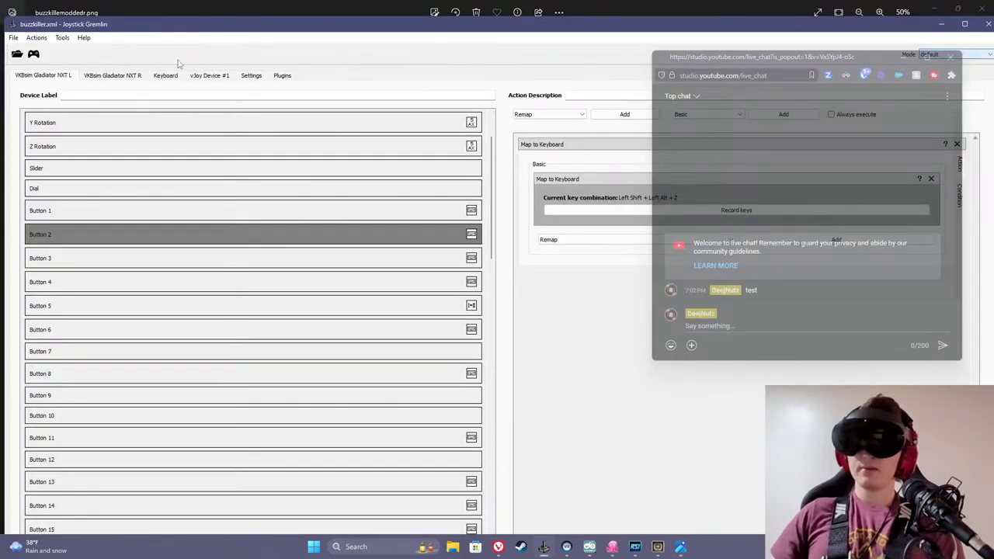
pyautogui.click(119, 79)
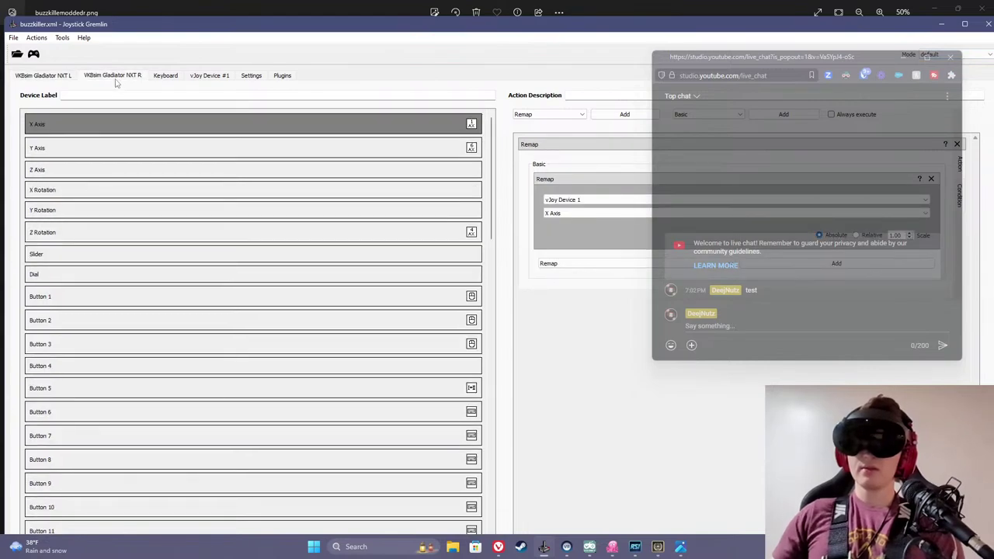
pyautogui.scroll(-20, 195, 304)
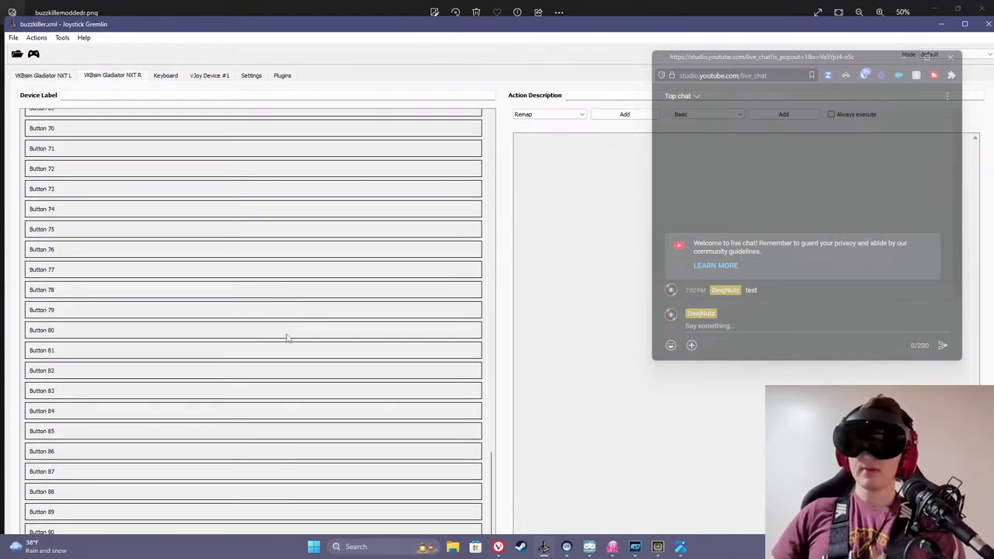
pyautogui.scroll(20, 294, 441)
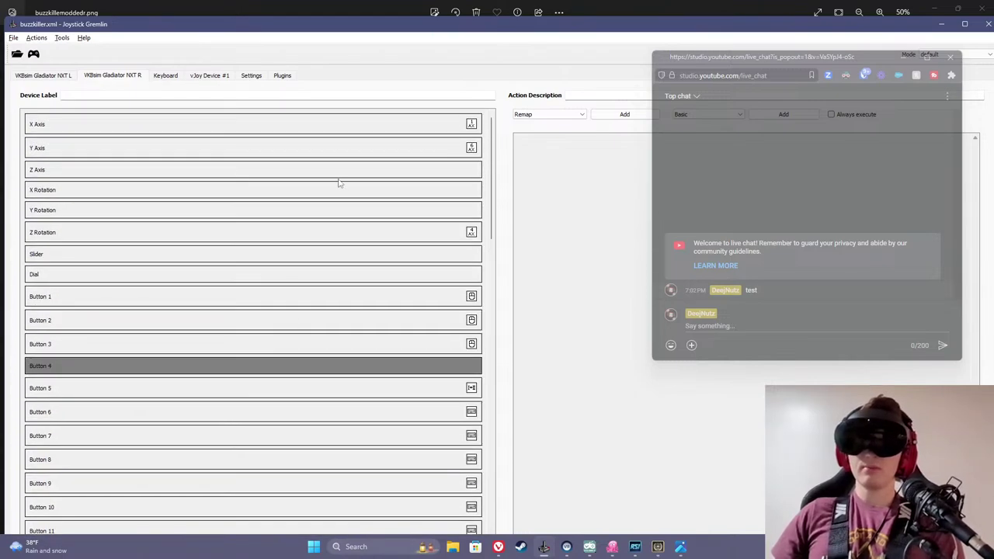
# - Return to Star Citizen, leave the options menu for the cockpit, and bring the binding chart up again in Photos
pyautogui.hotkey('alt', 'Tab')
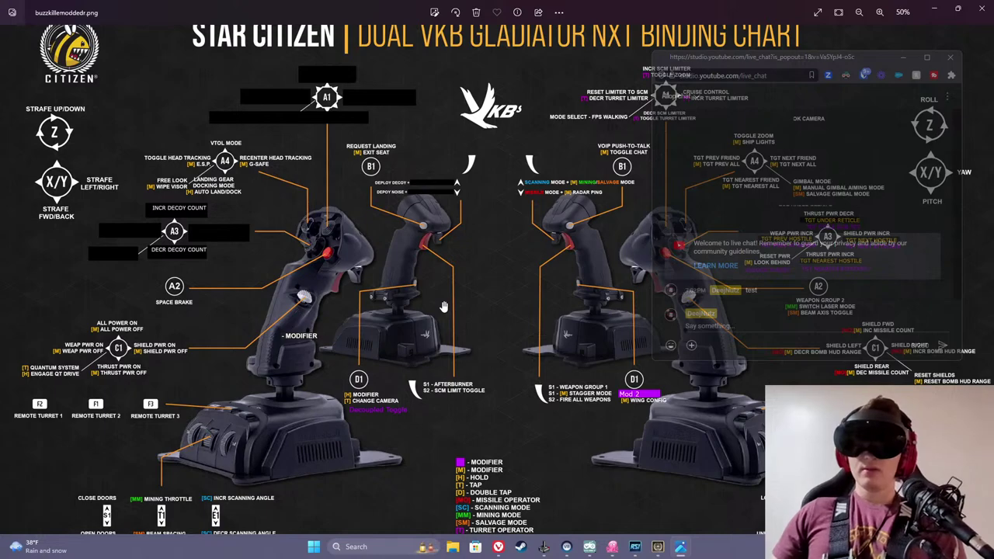
pyautogui.click(661, 550)
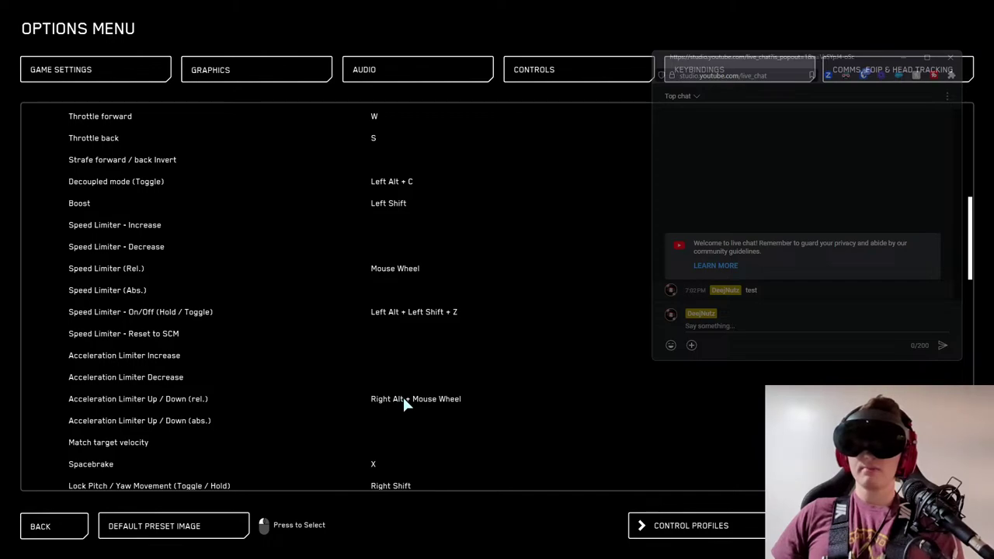
pyautogui.click(54, 526)
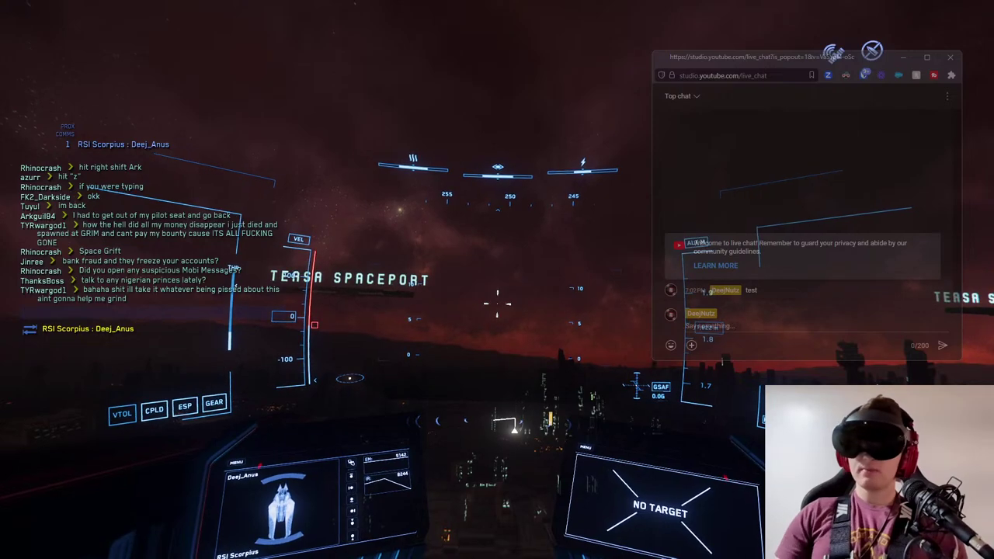
pyautogui.hotkey('alt', 'Tab')
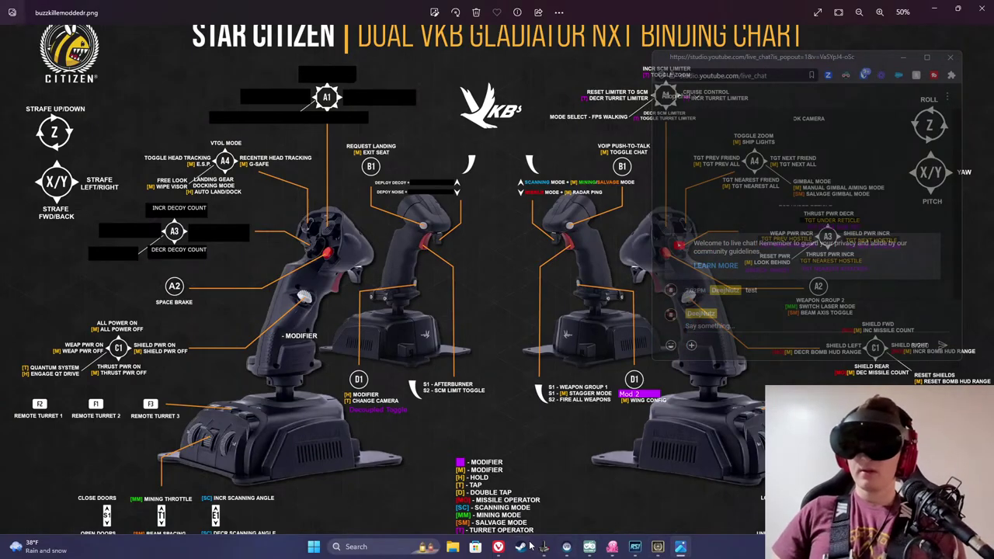
# - Check Joystick Gremlin's mapping list for the right stick, consult the binding chart in Photos, and return to Star Citizen
pyautogui.click(545, 548)
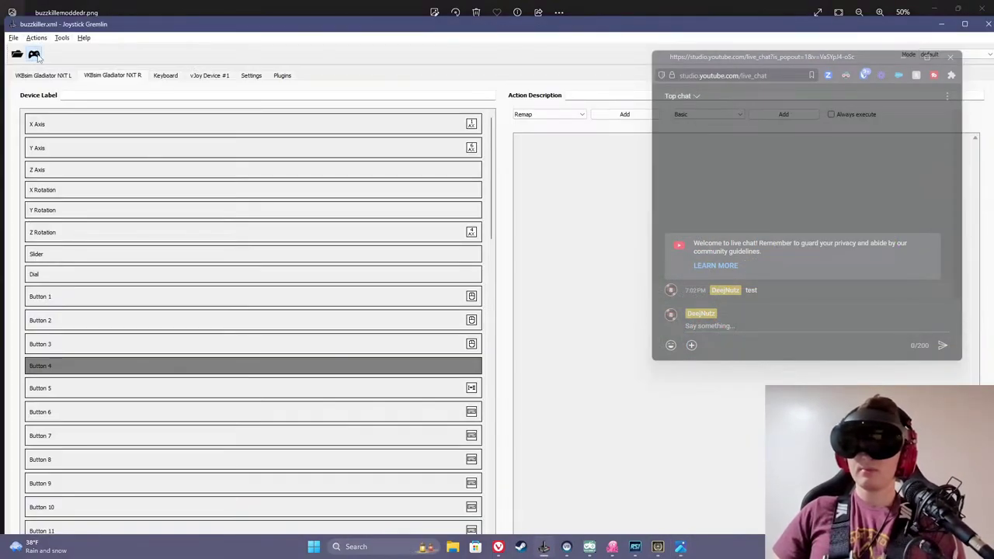
pyautogui.click(943, 25)
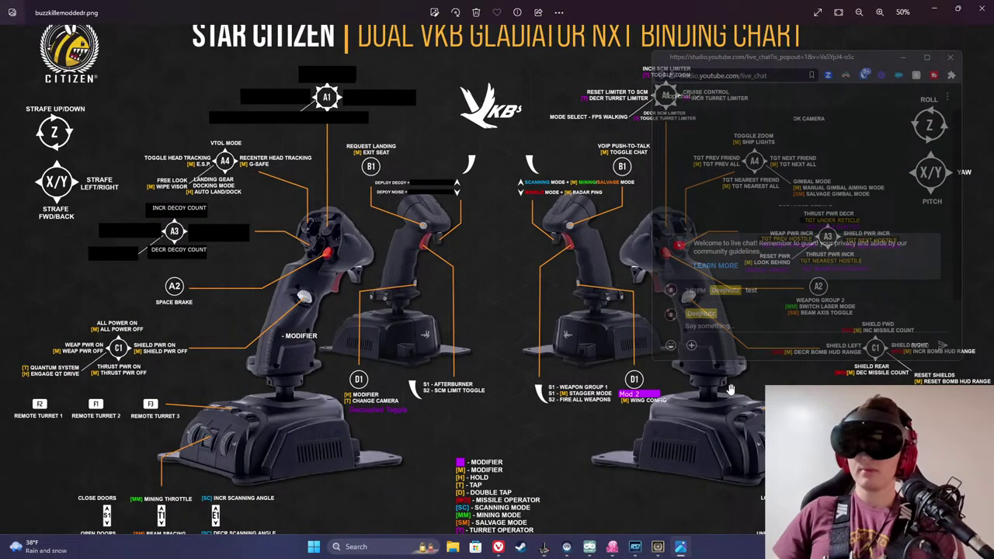
pyautogui.click(659, 547)
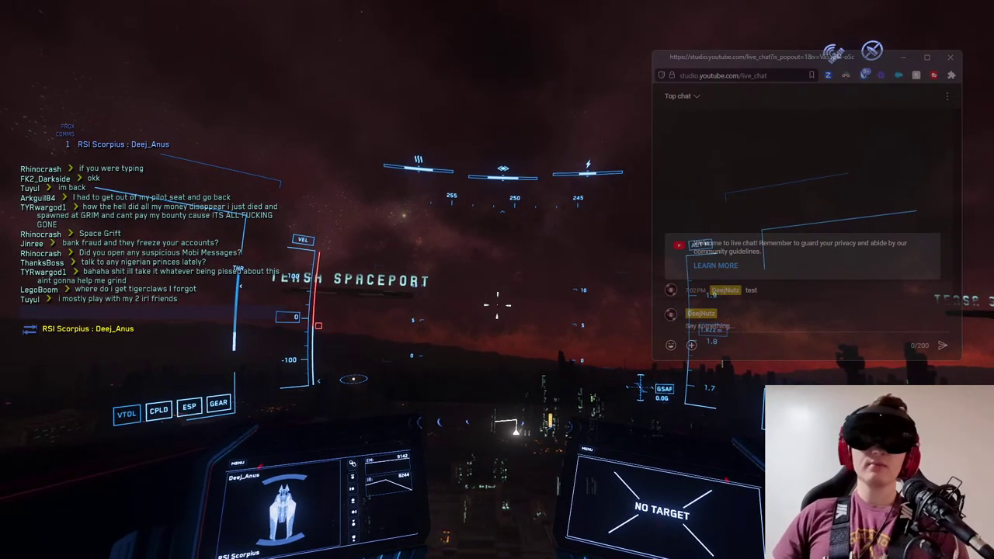
pyautogui.hotkey('alt', 'Tab')
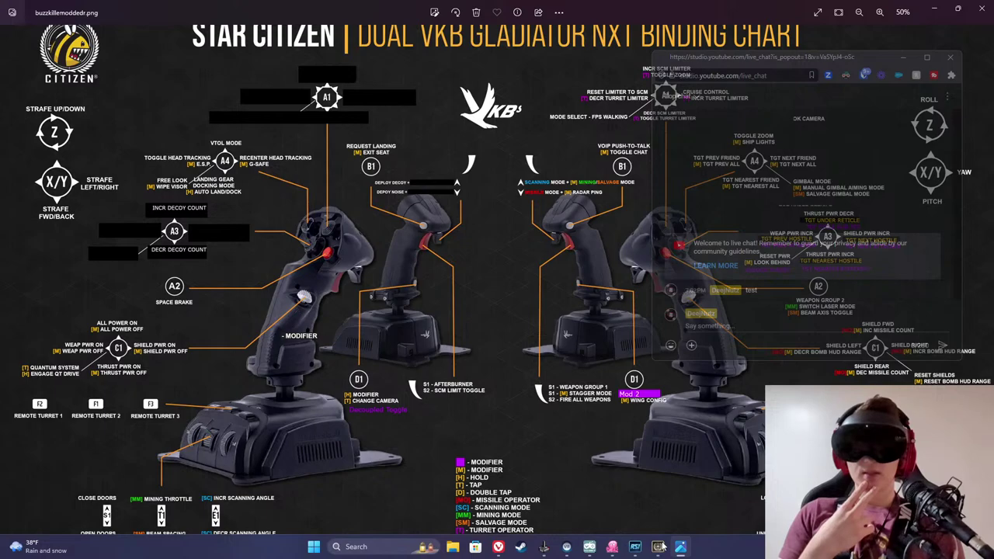
pyautogui.hotkey('alt', 'Tab')
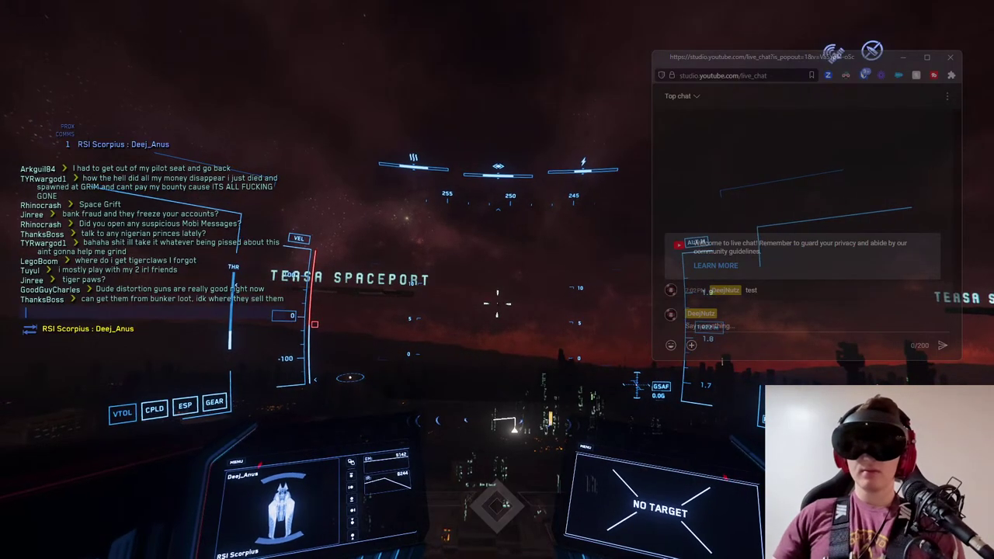
# - Close the chat entry line in the cockpit and decline the Commodity Price Alerts journal notification
pyautogui.press('b')
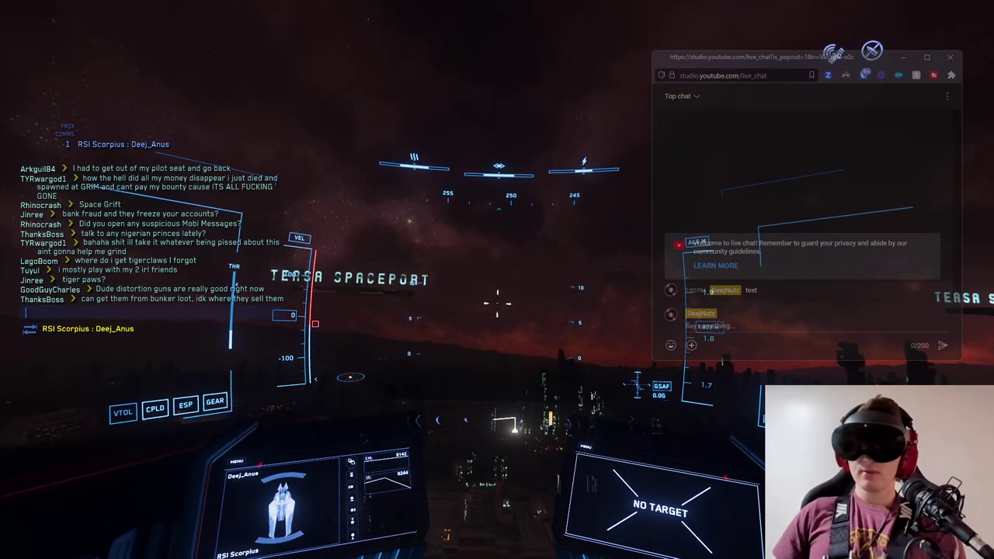
pyautogui.press('Escape')
pyautogui.press('Escape')
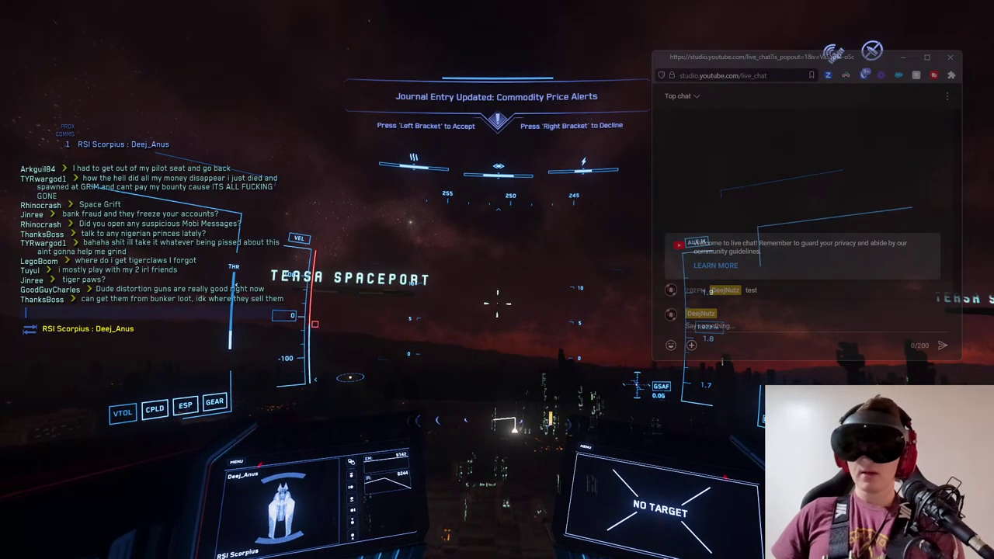
pyautogui.press('Escape')
pyautogui.press('Escape')
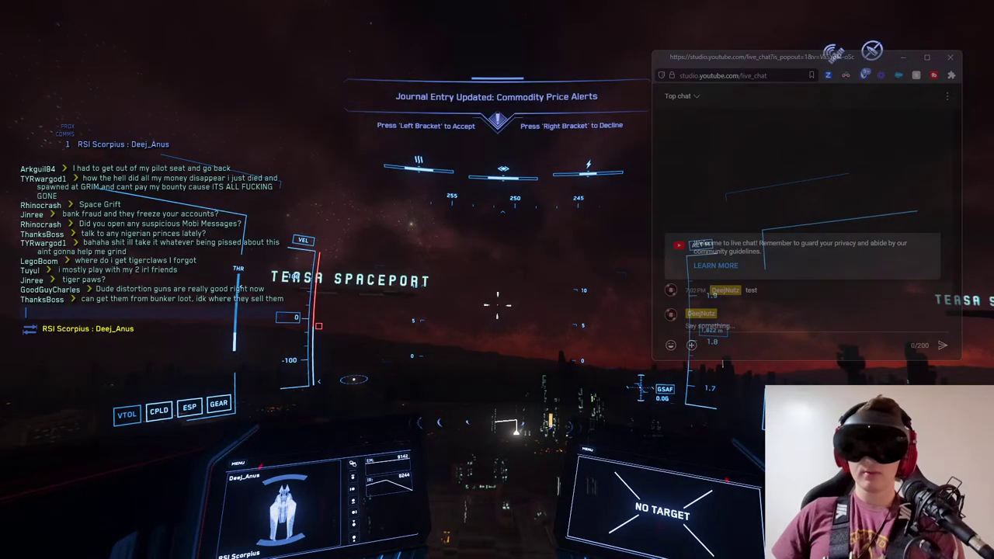
pyautogui.press(']')
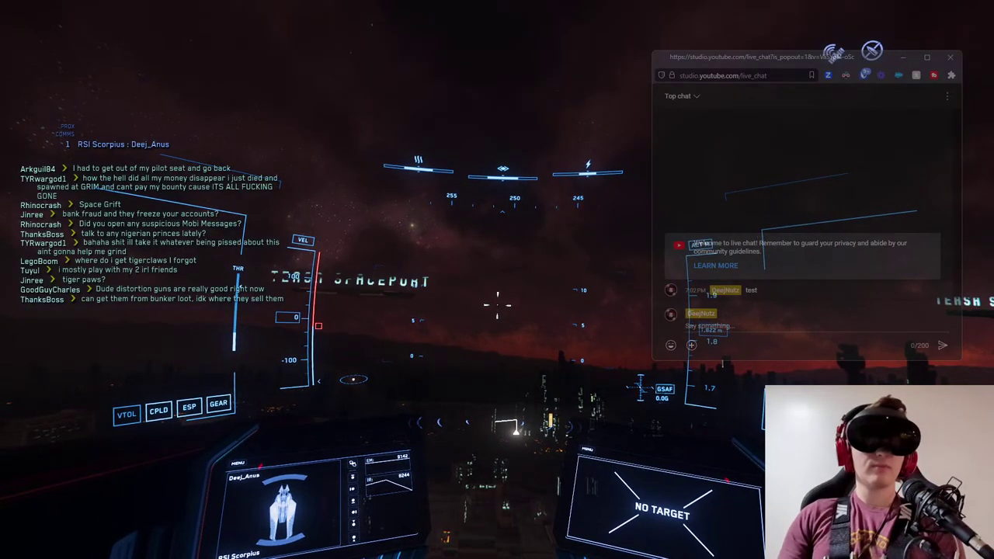
# - Test the flight controls by turning the Scorpius above the spaceport, and bring up the system menu on the cockpit display
pyautogui.click(497, 303)
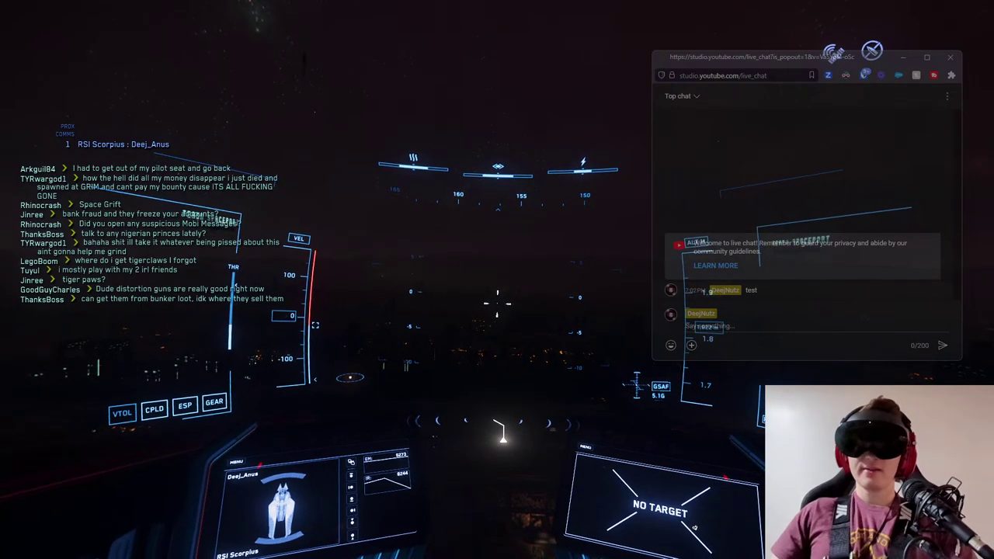
pyautogui.hotkey('shift', 'w')
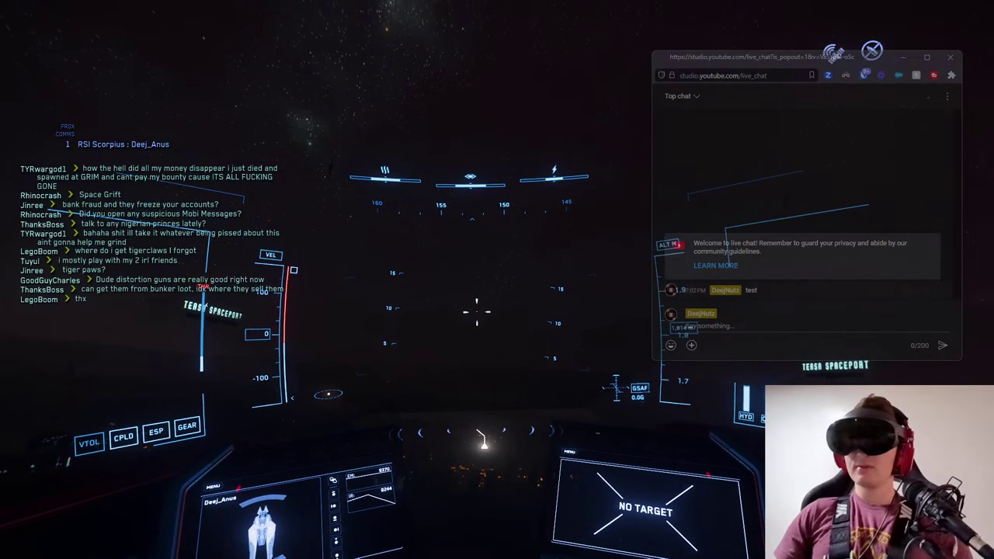
pyautogui.press('Return')
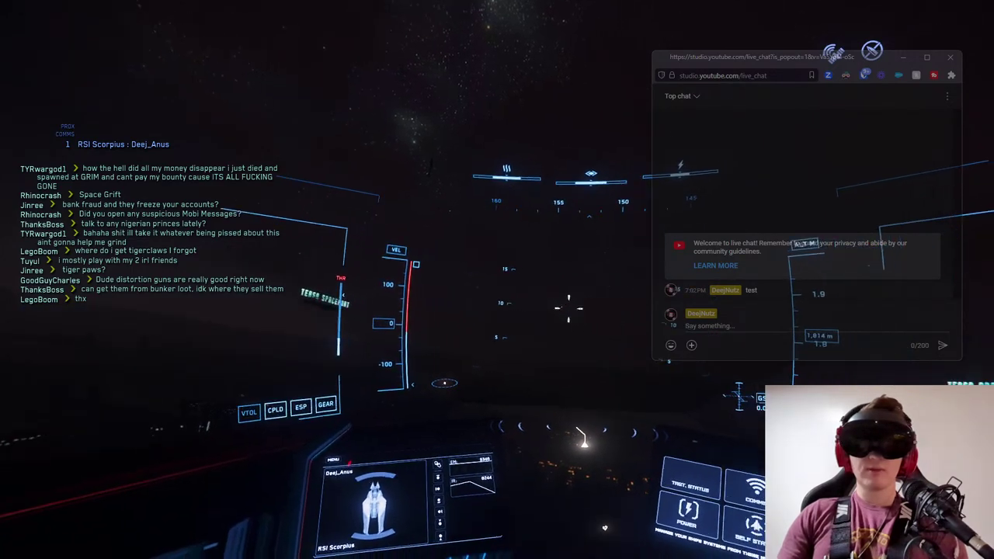
# - Bring up the opentrack and SteamVR status windows, and minimize the binding chart in Photos
pyautogui.hotkey('alt', 'Tab')
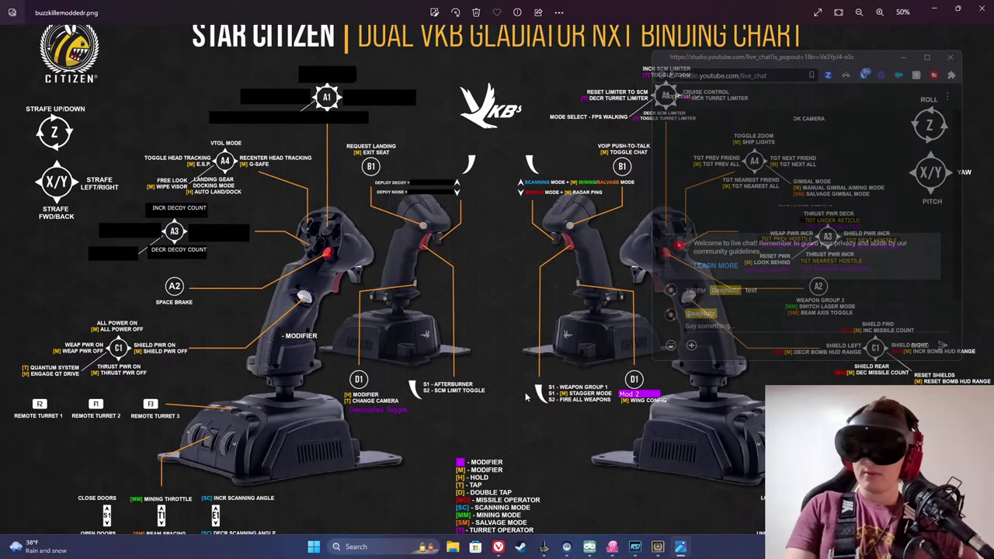
pyautogui.click(611, 548)
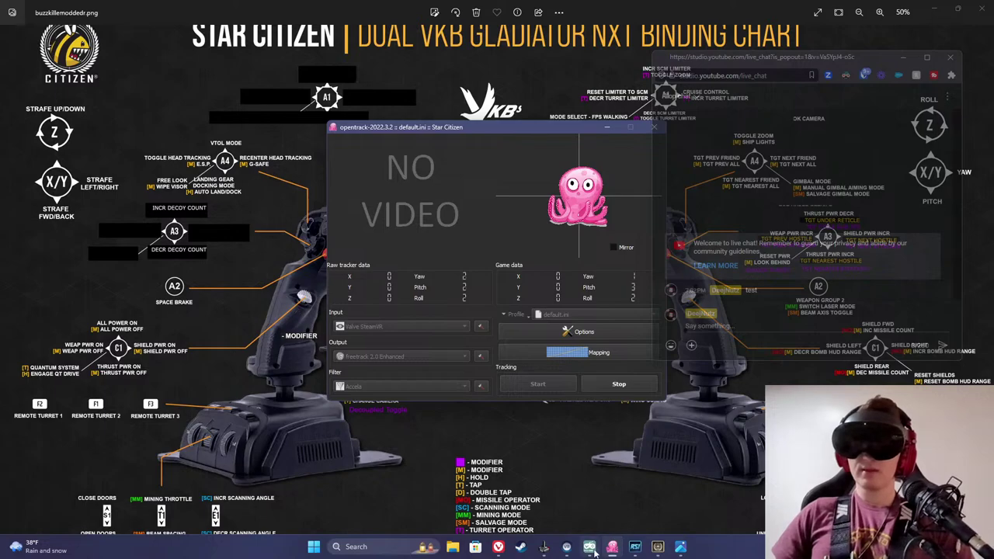
pyautogui.moveTo(595, 551)
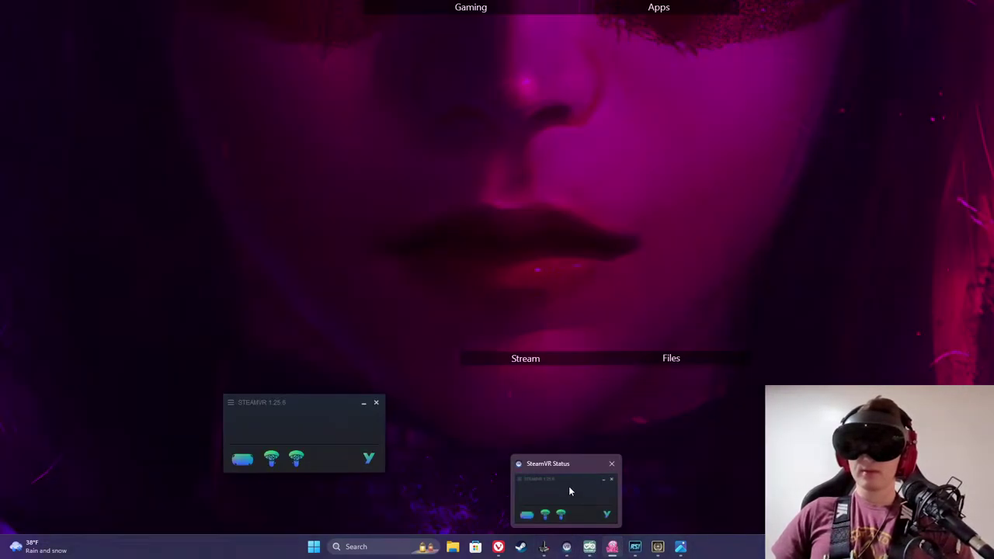
pyautogui.click(568, 486)
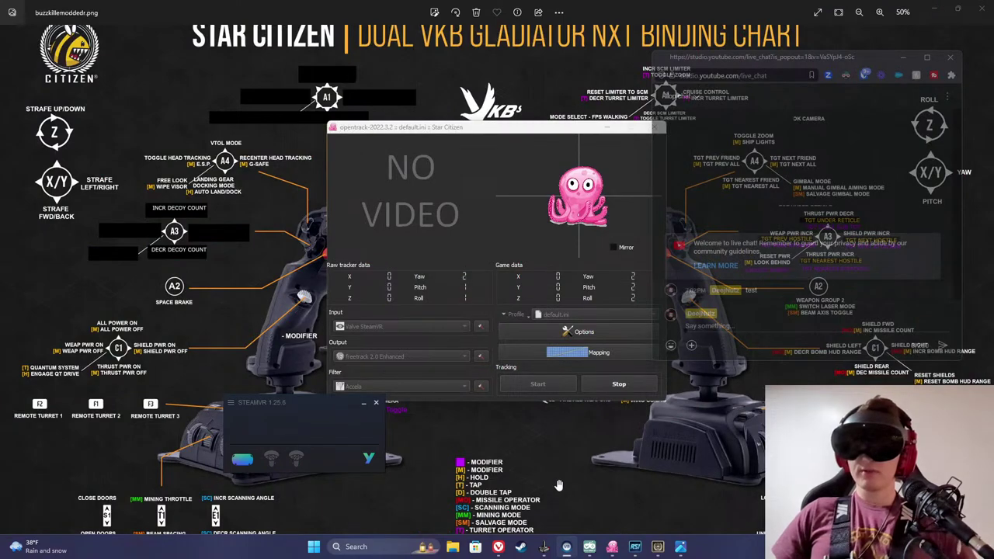
pyautogui.moveTo(544, 550)
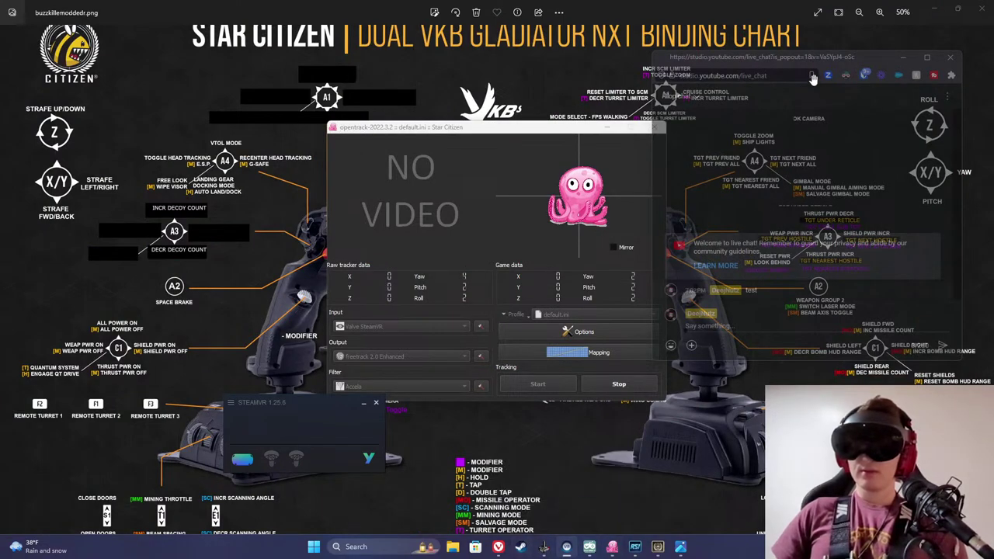
pyautogui.click(934, 14)
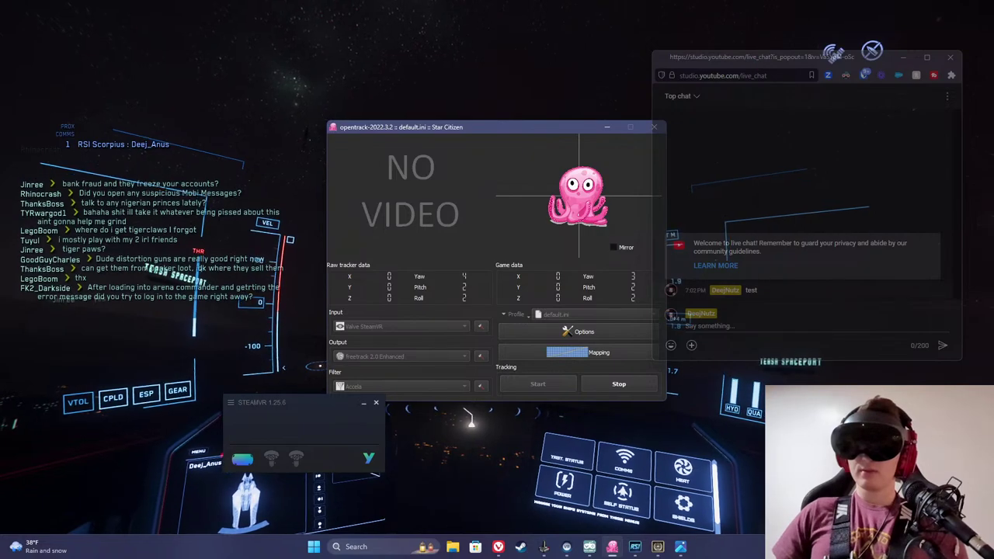
# - Launch OpenVR Motion Compensation from its shortcut in the desktop's Apps group and restore the open windows
pyautogui.press('super+d')
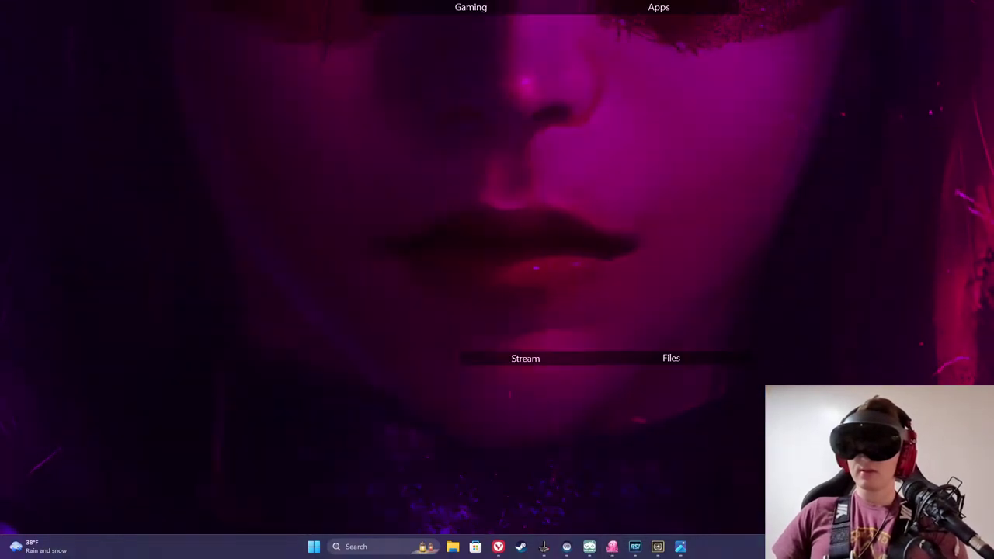
pyautogui.moveTo(658, 8)
pyautogui.scroll(-2, 661, 140)
pyautogui.scroll(3, 621, 117)
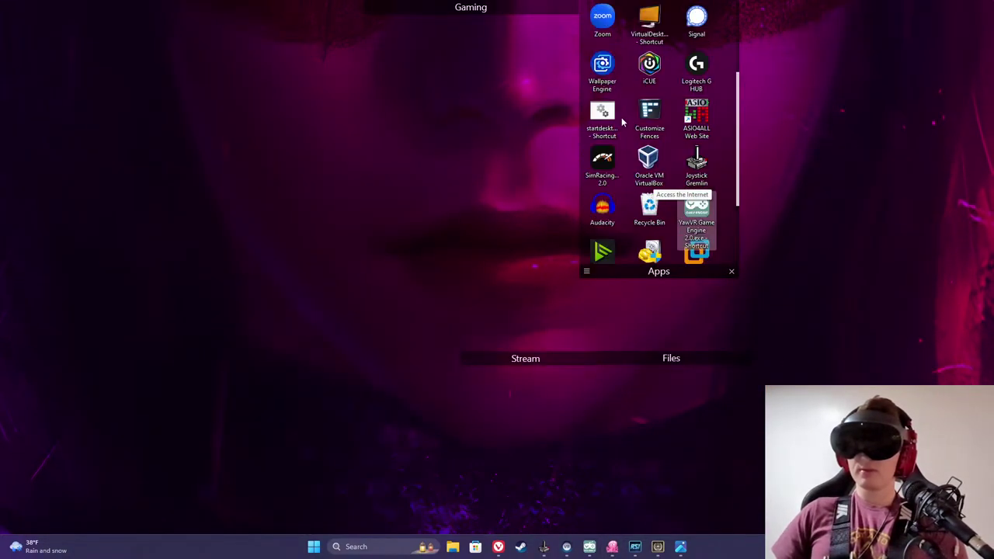
pyautogui.click(603, 117)
pyautogui.press('super+d')
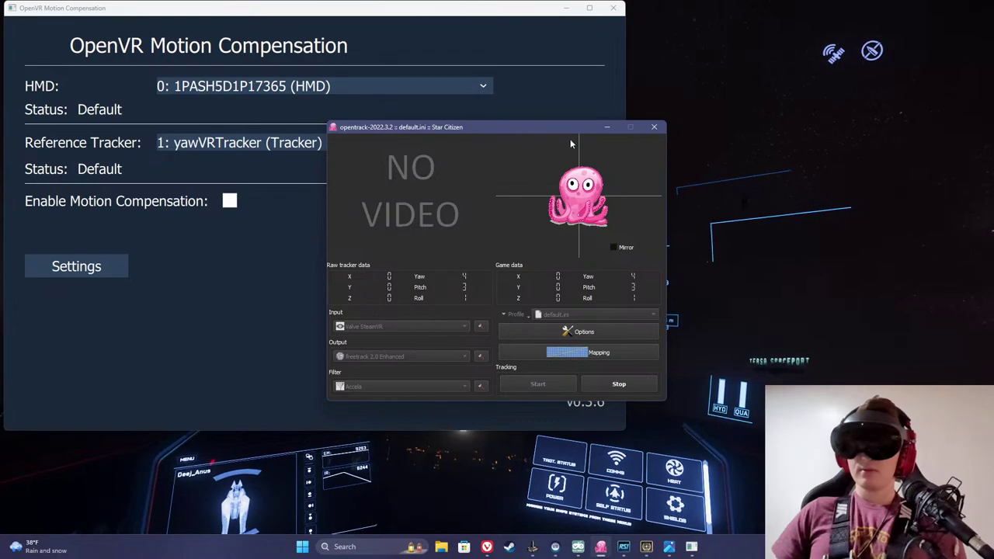
# - Move opentrack aside, enable and apply motion compensation with yawVRTracker as reference tracker, and return to the game
pyautogui.moveTo(580, 126); pyautogui.dragTo(793, 126)
pyautogui.click(230, 202)
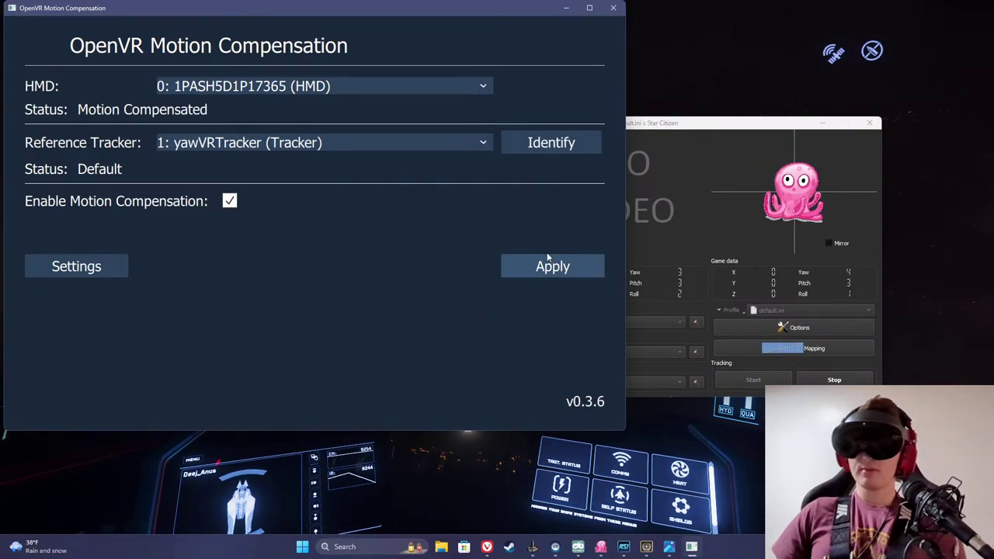
pyautogui.click(712, 124)
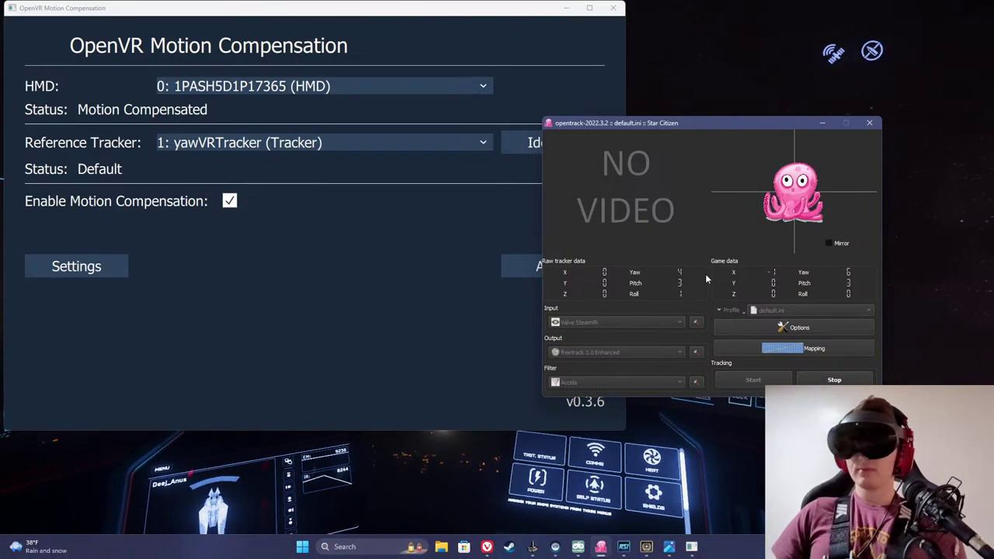
pyautogui.click(674, 404)
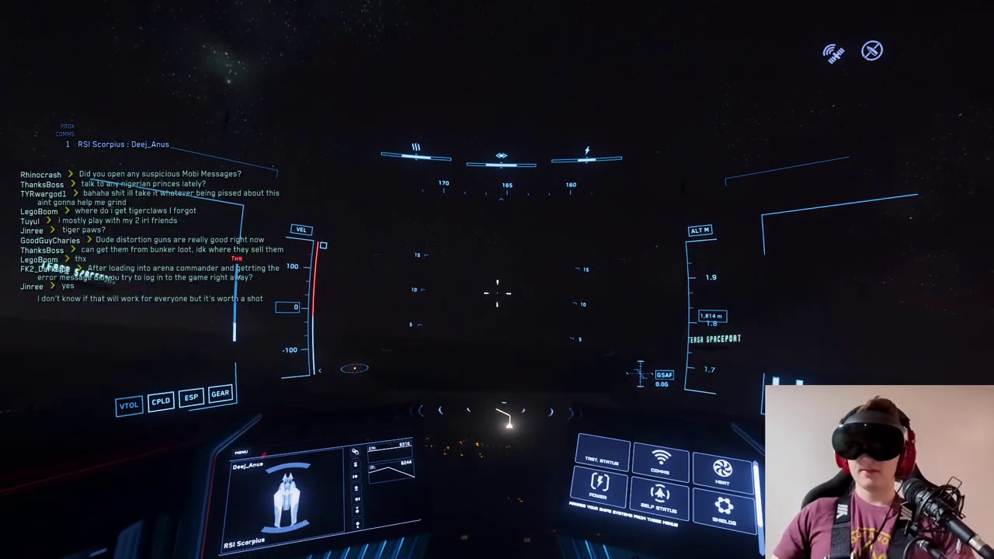
# - Open Star Citizen's graphics options, then leave the options menu for the cockpit
pyautogui.press('Escape')
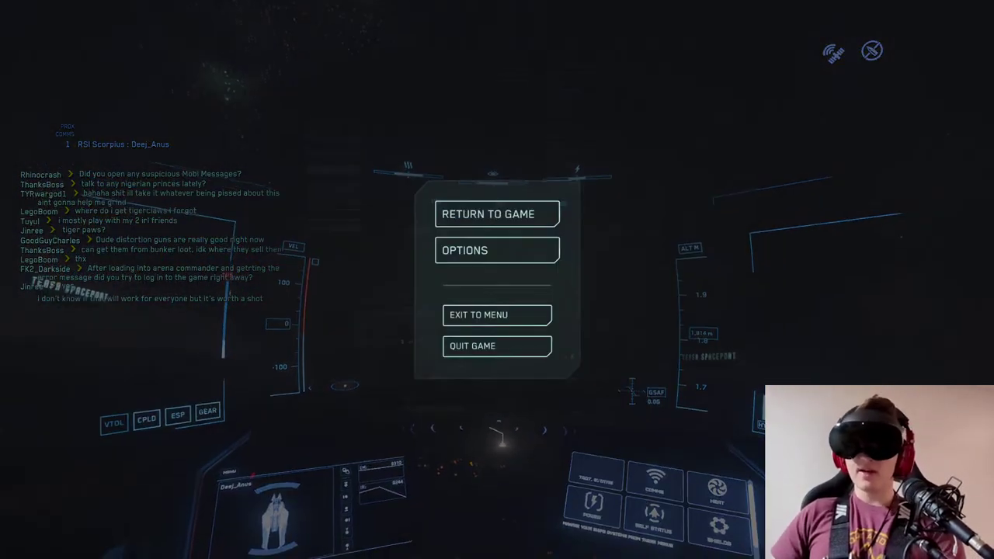
pyautogui.click(528, 253)
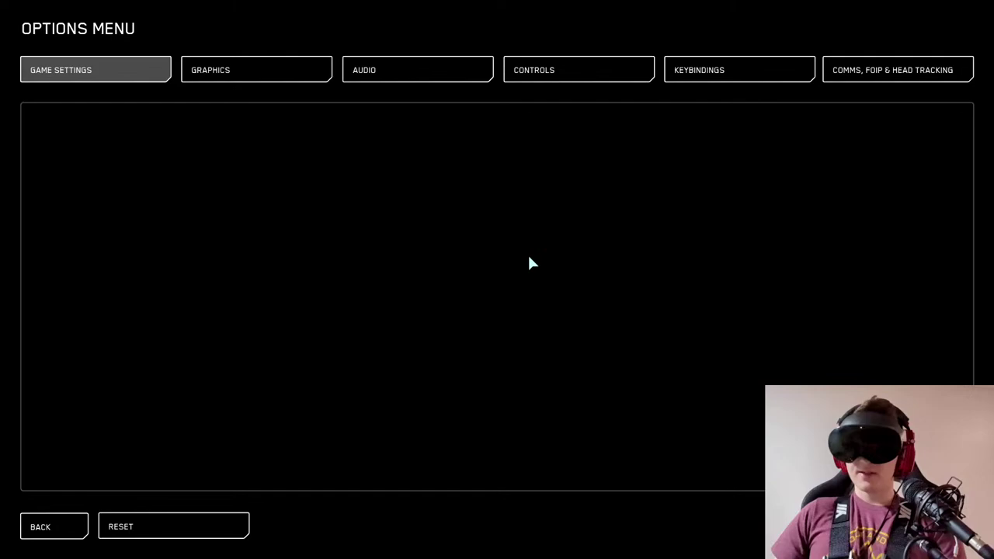
pyautogui.click(264, 71)
pyautogui.press('Escape')
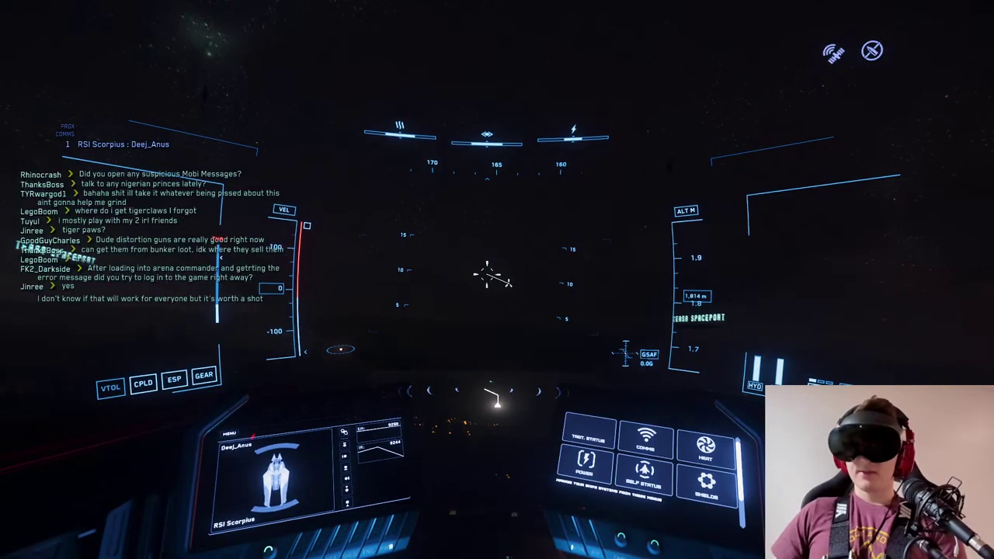
# - Bring the live chat window back over the game, pause Star Citizen, and stop head tracking in opentrack
pyautogui.hotkey('alt', 'Tab')
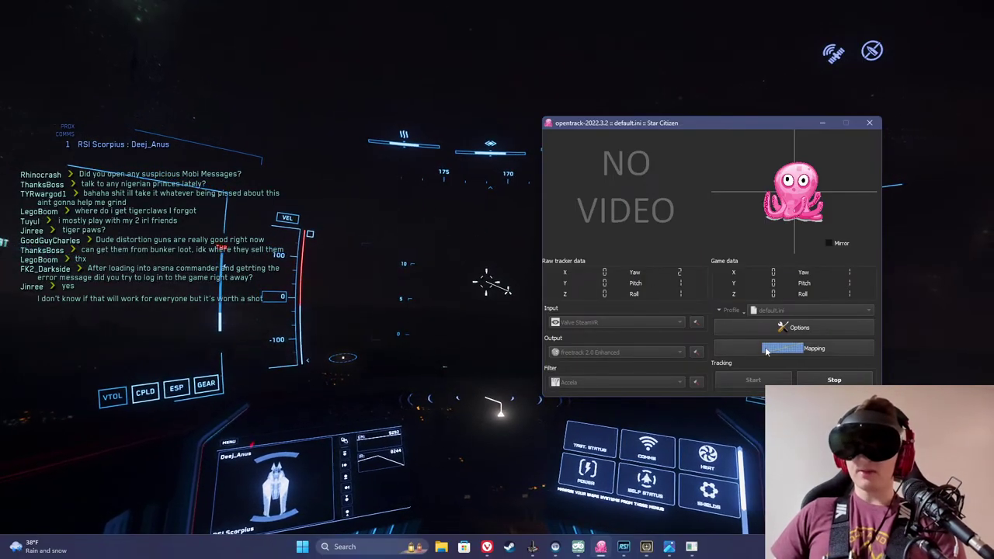
pyautogui.click(487, 547)
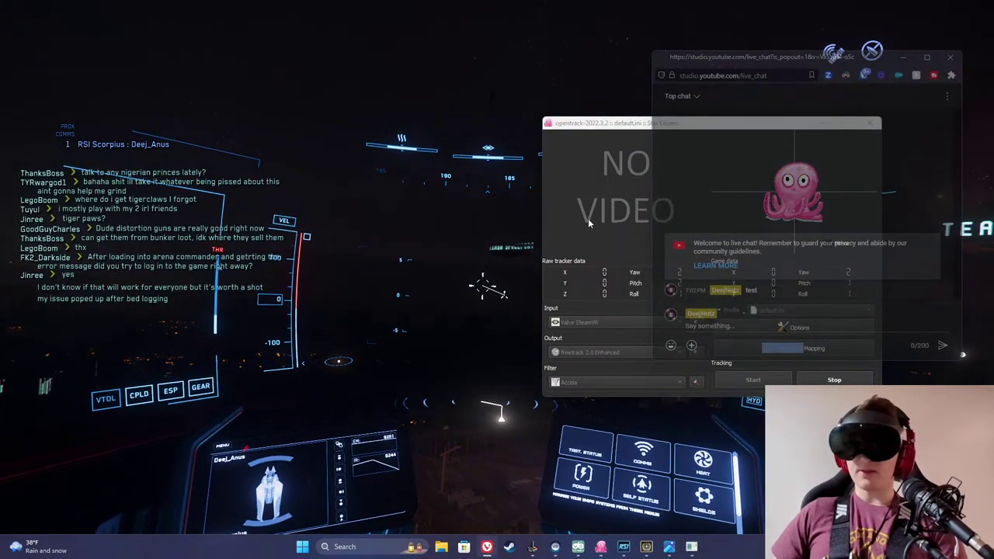
pyautogui.click(485, 249)
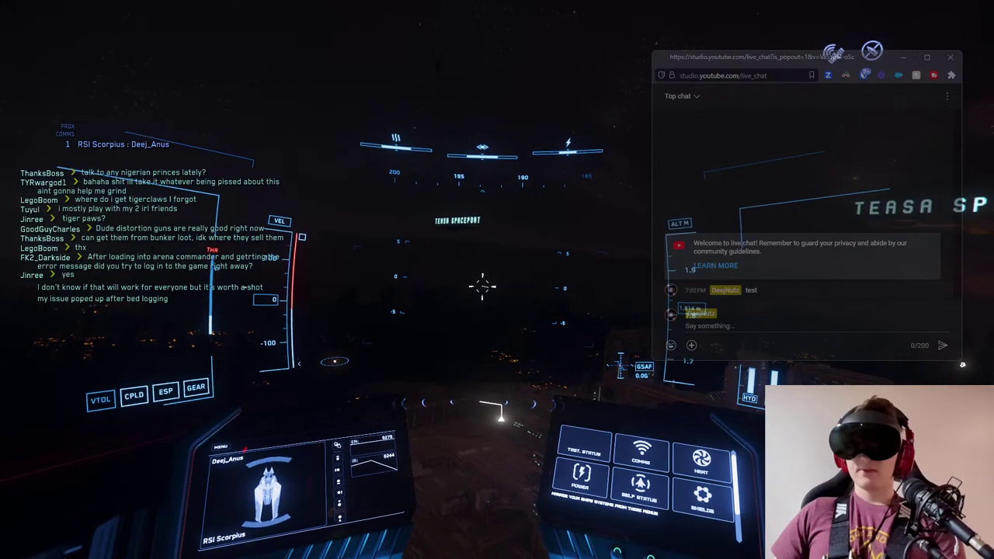
pyautogui.press('Escape')
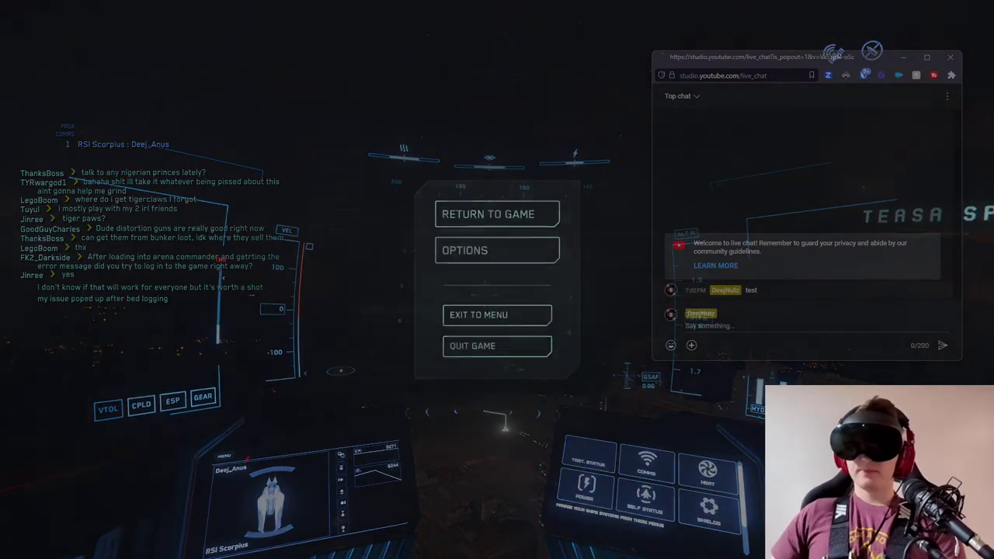
pyautogui.hotkey('alt', 'Tab')
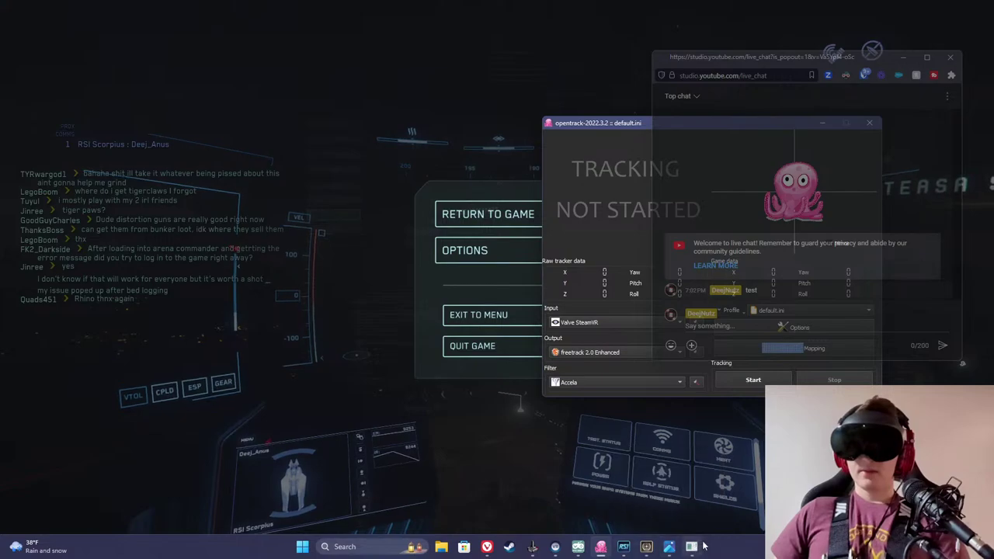
# - Disable motion compensation for the headset in OpenVR Motion Compensation and apply the change
pyautogui.moveTo(691, 546)
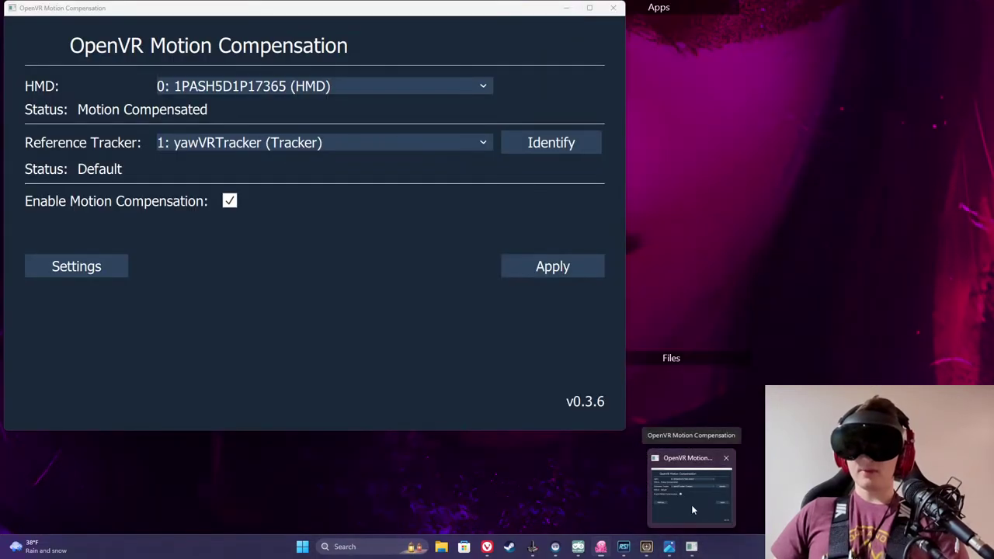
pyautogui.click(691, 505)
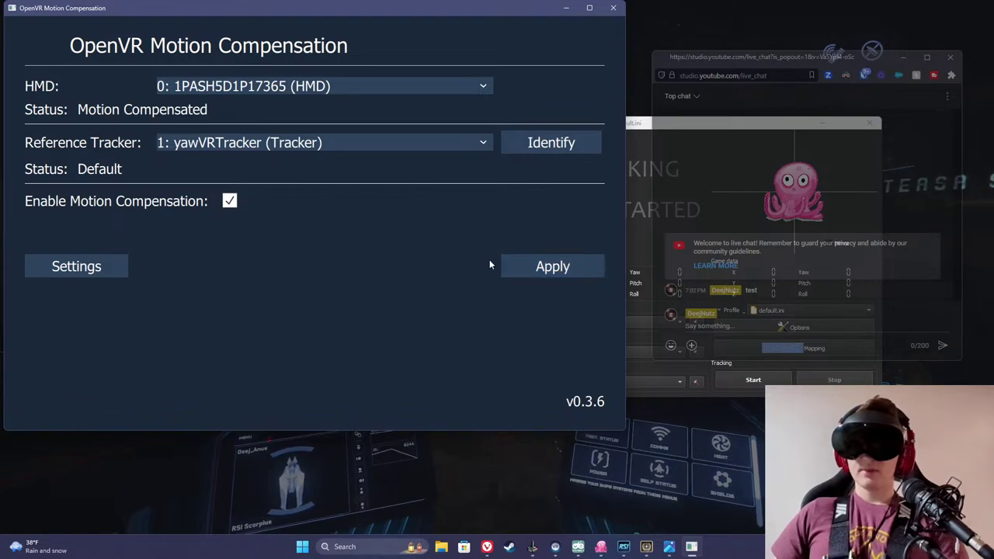
pyautogui.click(229, 201)
pyautogui.click(577, 269)
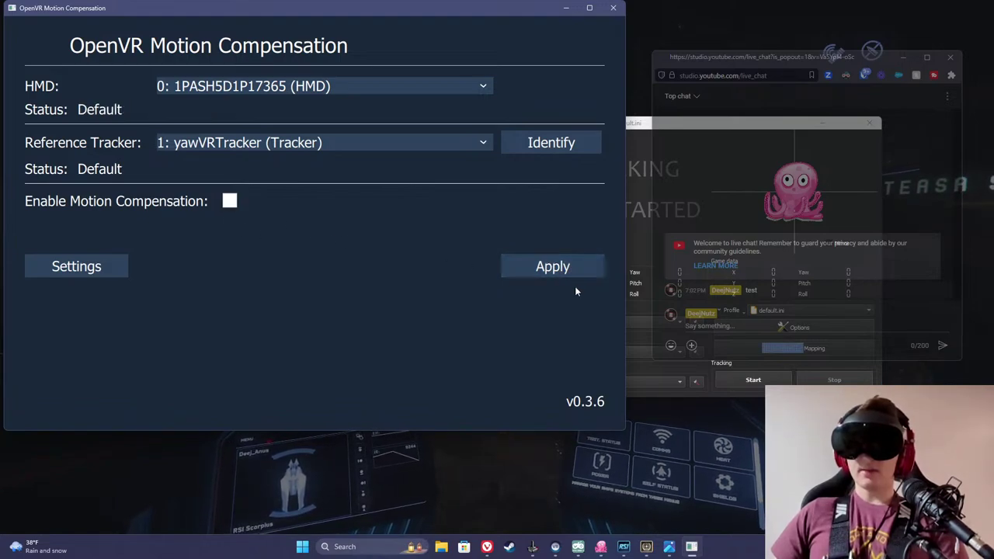
# - Enable and apply motion compensation for the headset again, and start head tracking in opentrack
pyautogui.click(562, 495)
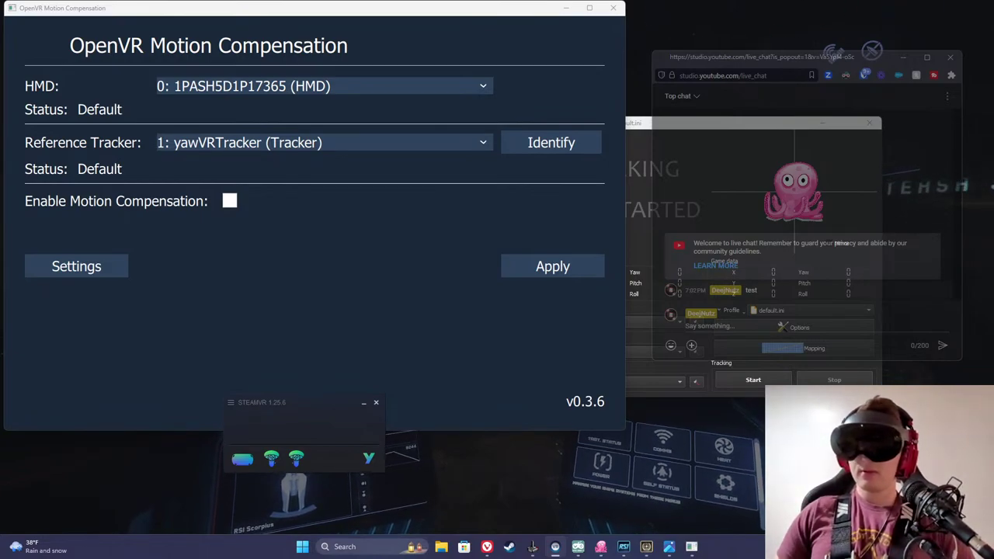
pyautogui.click(230, 201)
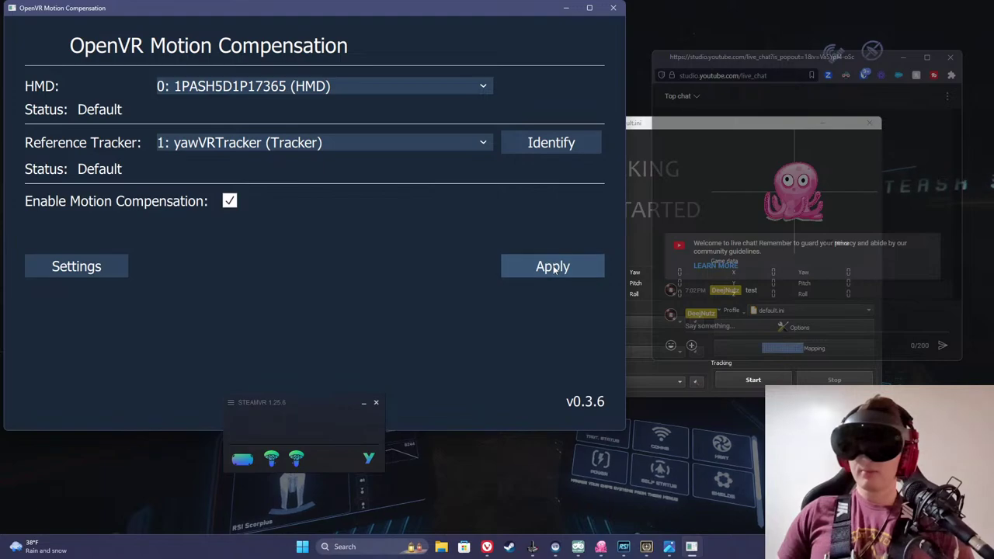
pyautogui.click(640, 122)
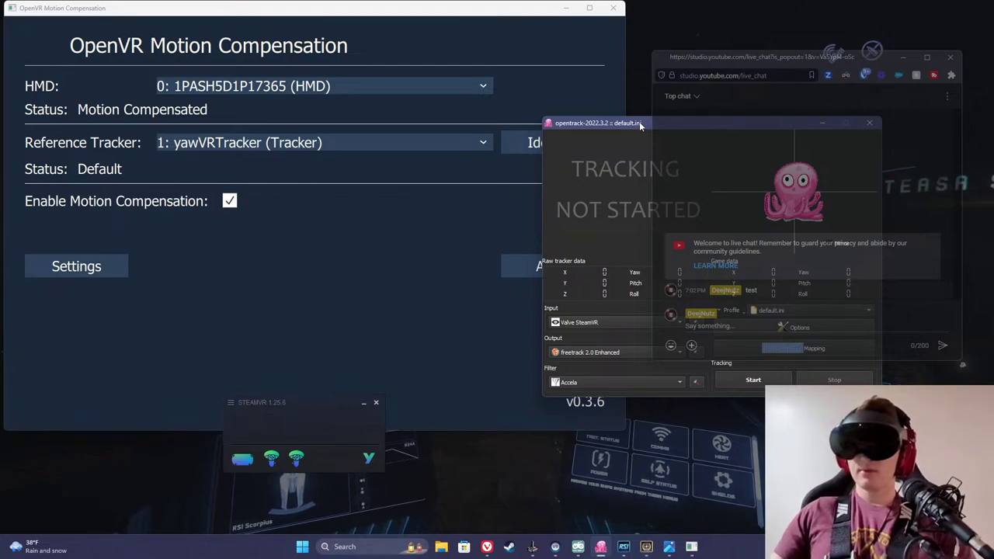
pyautogui.click(753, 380)
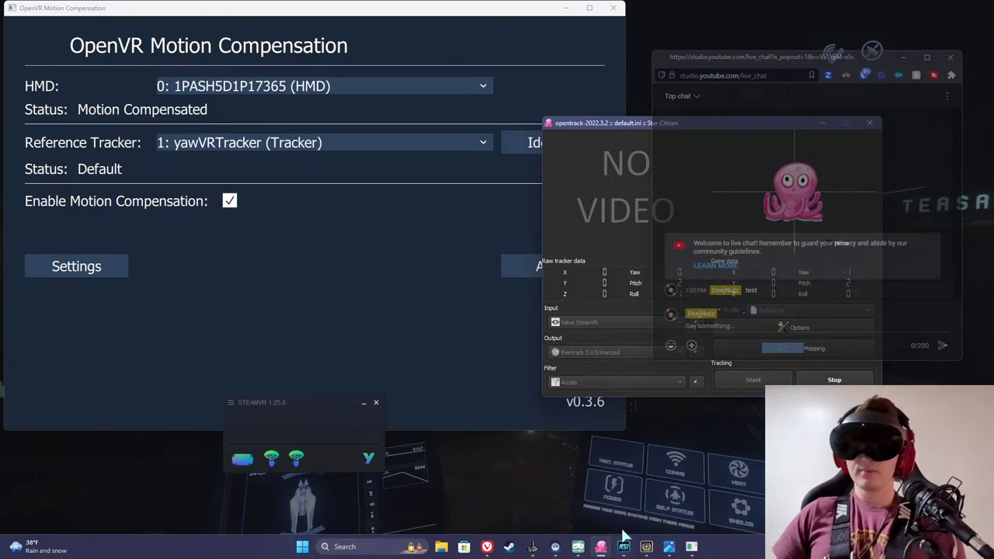
# - Switch to YawVR Game Engine, set the multipliers of the Star Citizen profile's first Y-to-PITCH row to 15 and 30, and save the profile
pyautogui.click(577, 546)
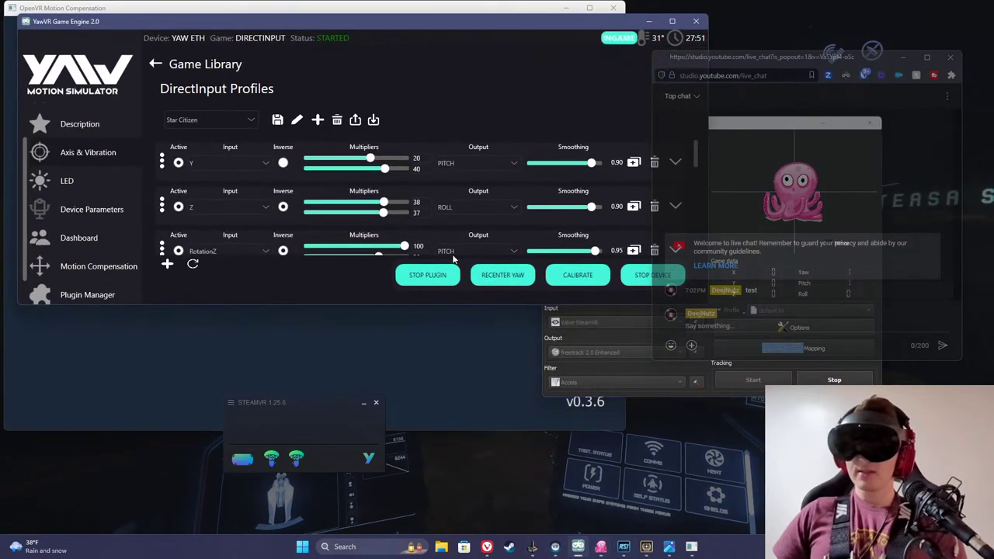
pyautogui.moveTo(398, 30); pyautogui.dragTo(480, 94)
pyautogui.scroll(-1, 190, 289)
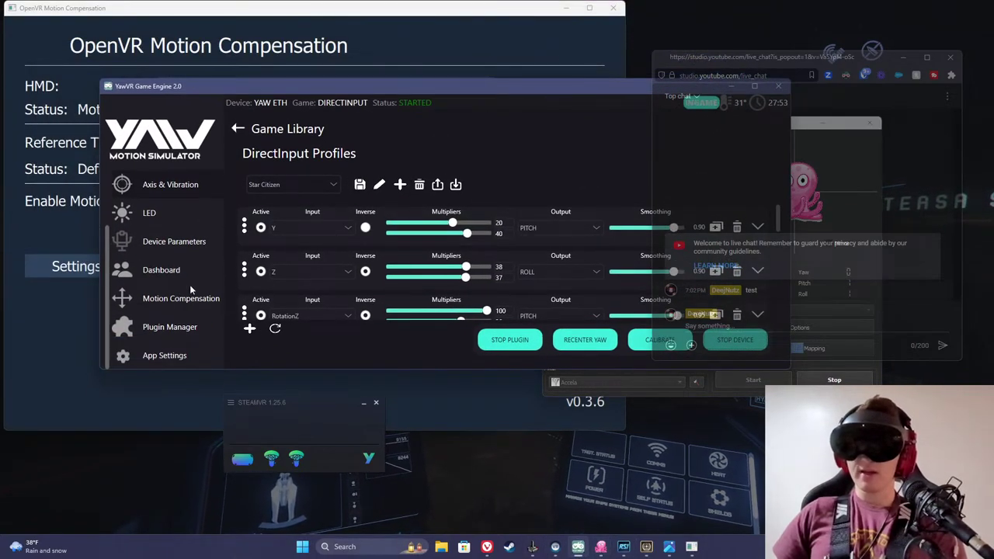
pyautogui.scroll(-3, 307, 278)
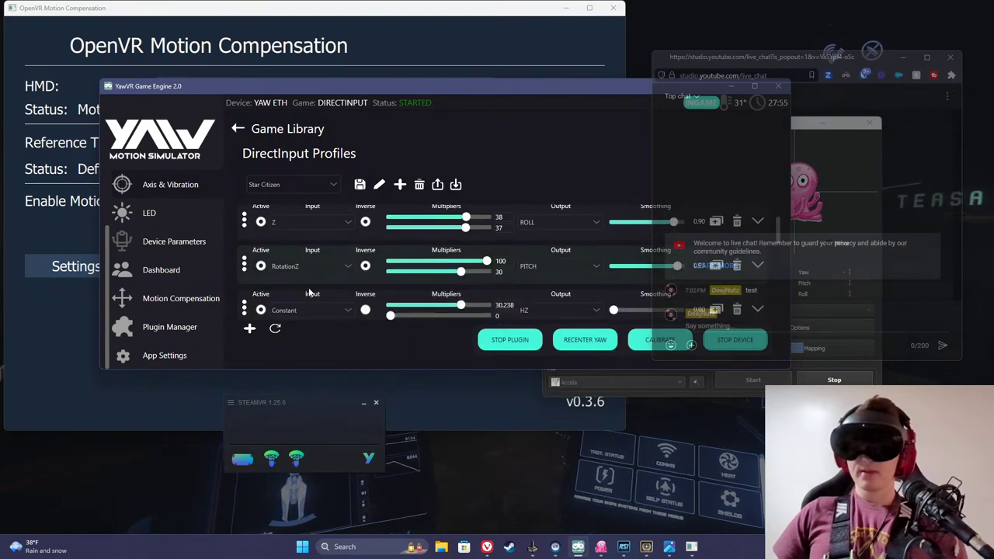
pyautogui.scroll(3, 312, 295)
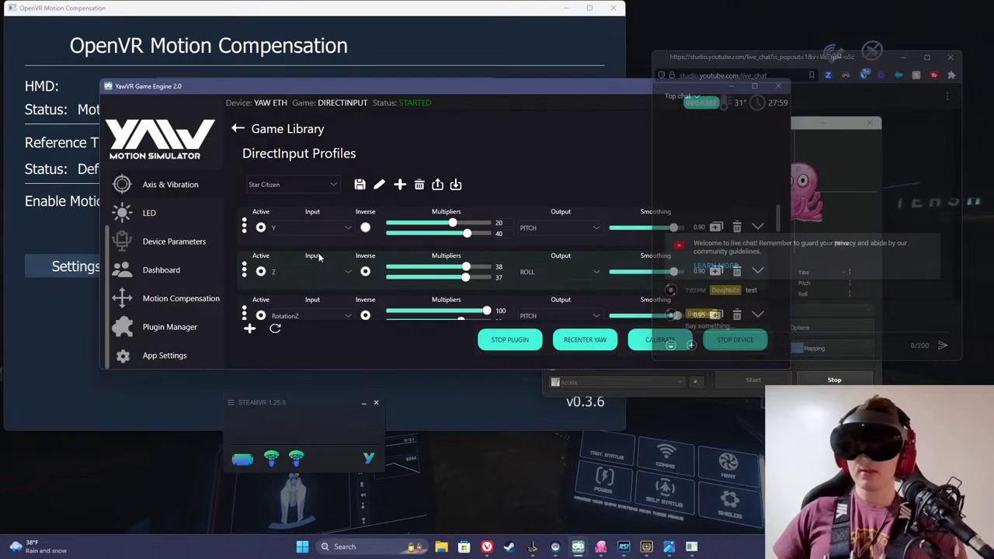
pyautogui.scroll(3, 317, 268)
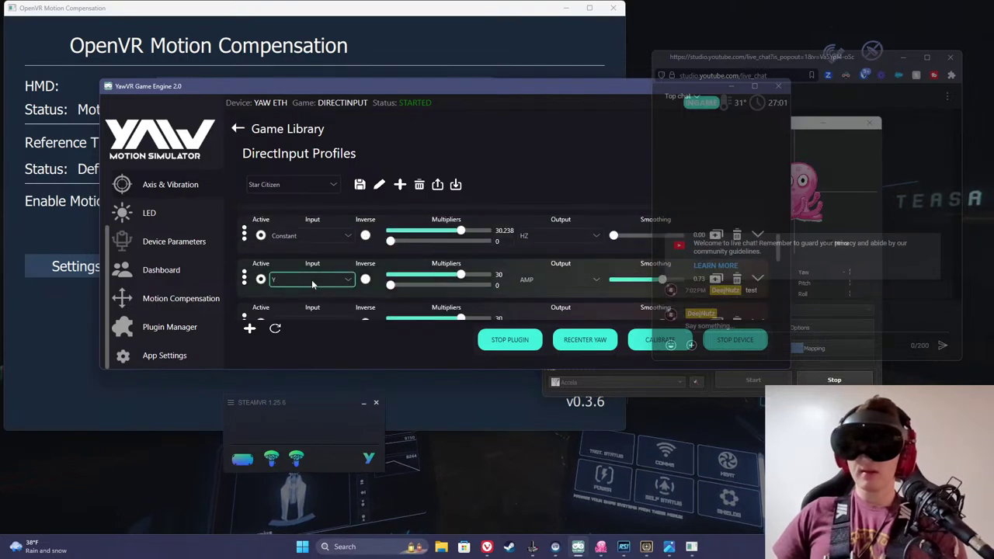
pyautogui.scroll(-6, 315, 283)
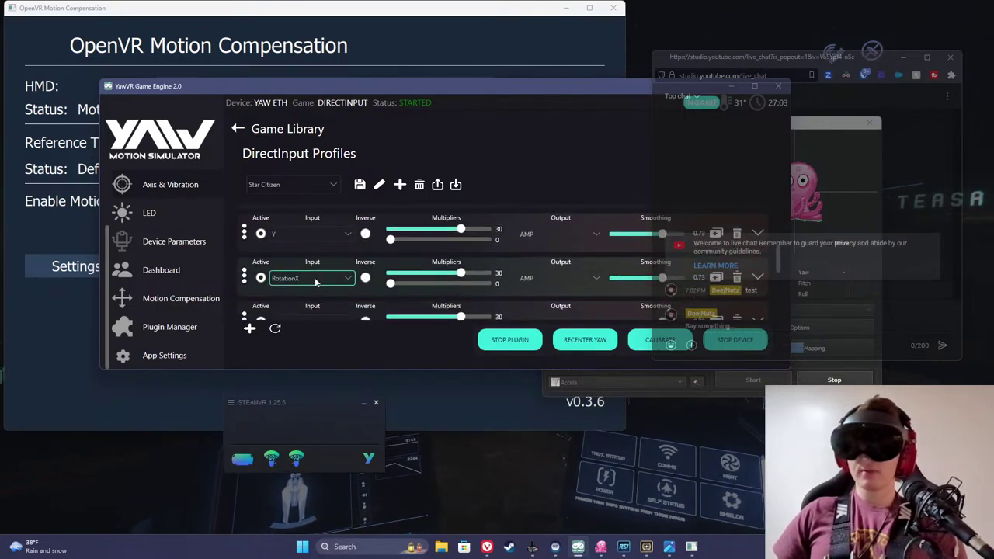
pyautogui.scroll(-2, 314, 282)
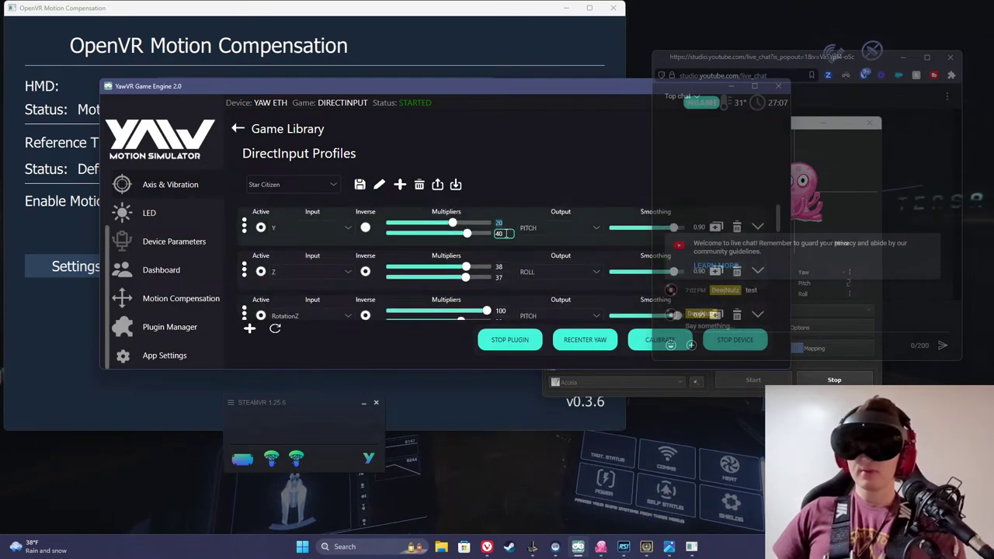
pyautogui.write('15')
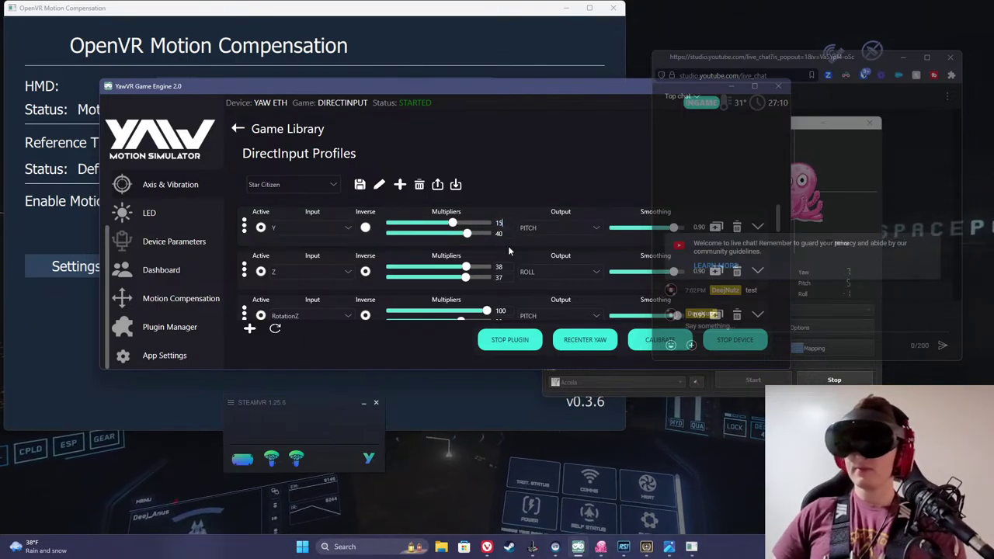
pyautogui.press('Tab')
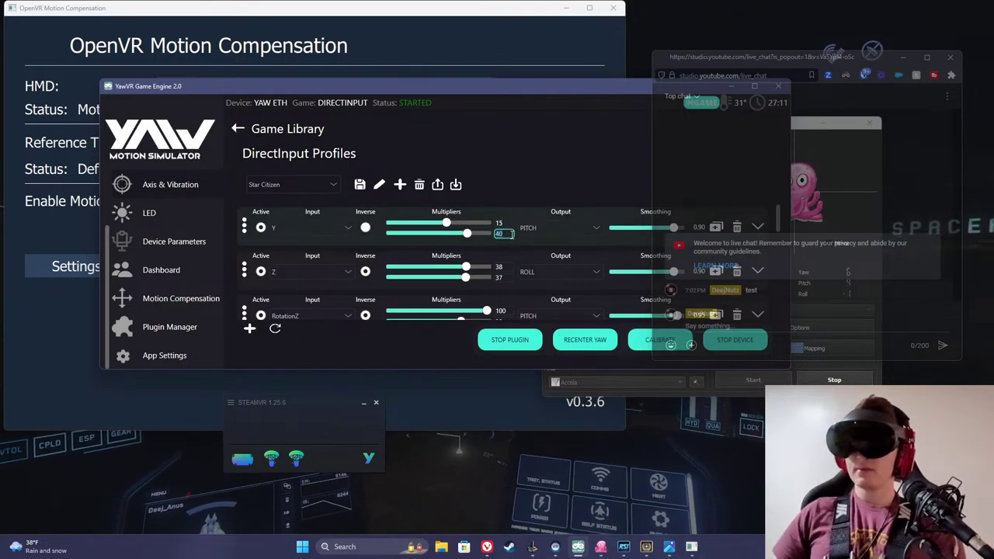
pyautogui.write('30')
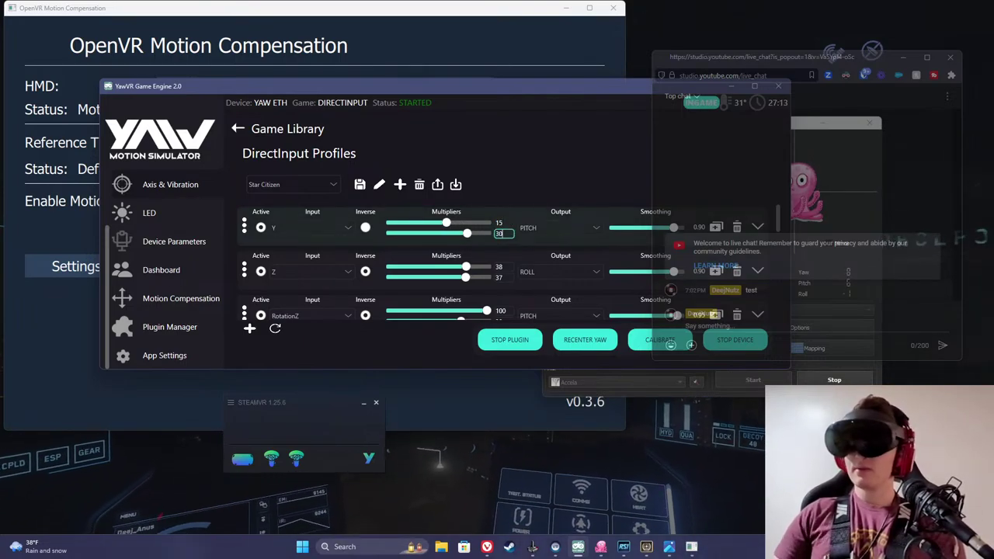
pyautogui.click(361, 185)
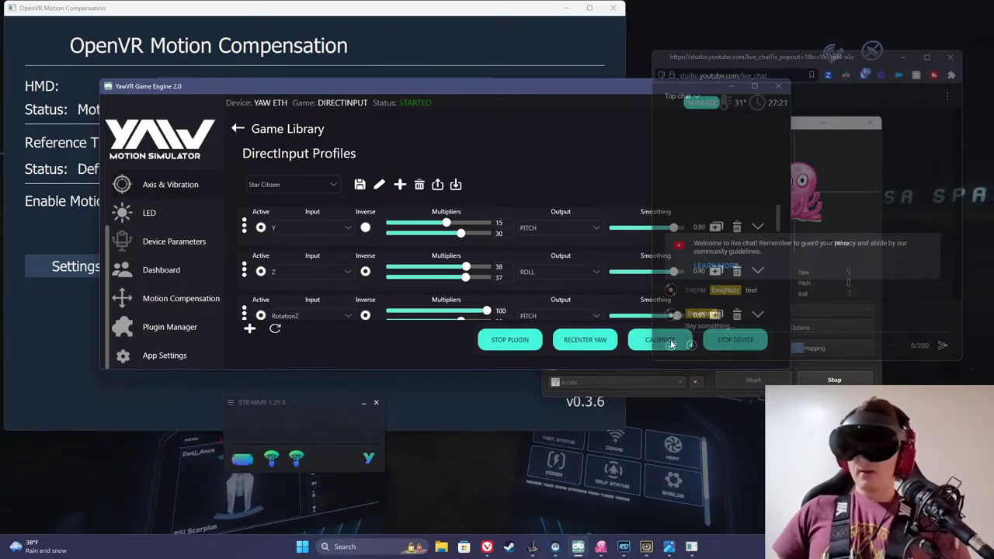
# - Calibrate the automatic rotation center for 6DoF motion compensation and restart the simulator device
pyautogui.click(176, 298)
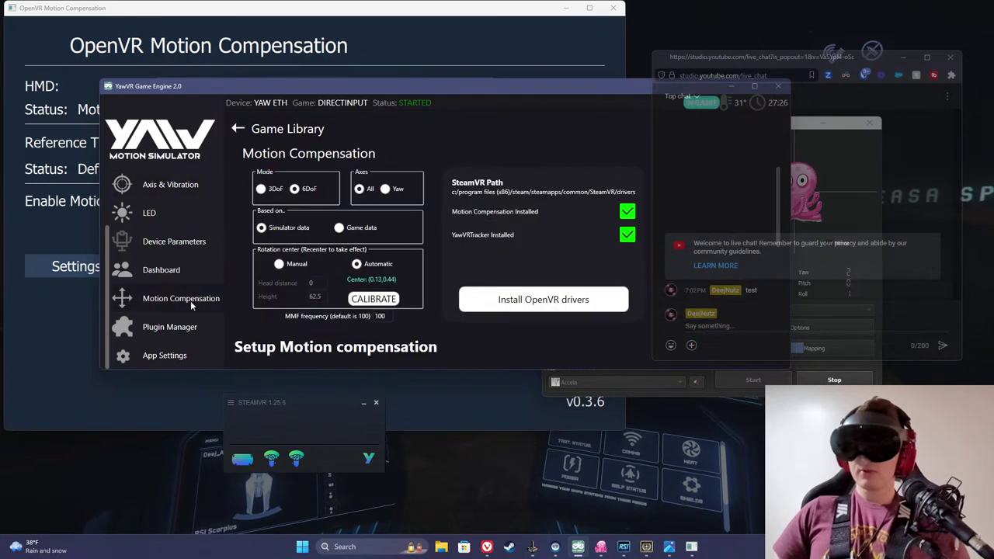
pyautogui.click(373, 299)
pyautogui.click(512, 270)
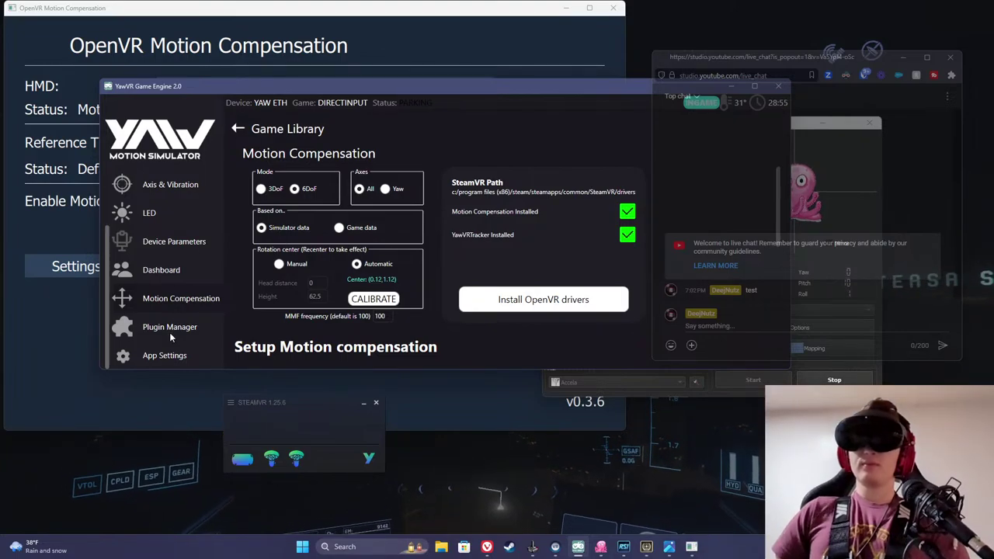
pyautogui.click(180, 243)
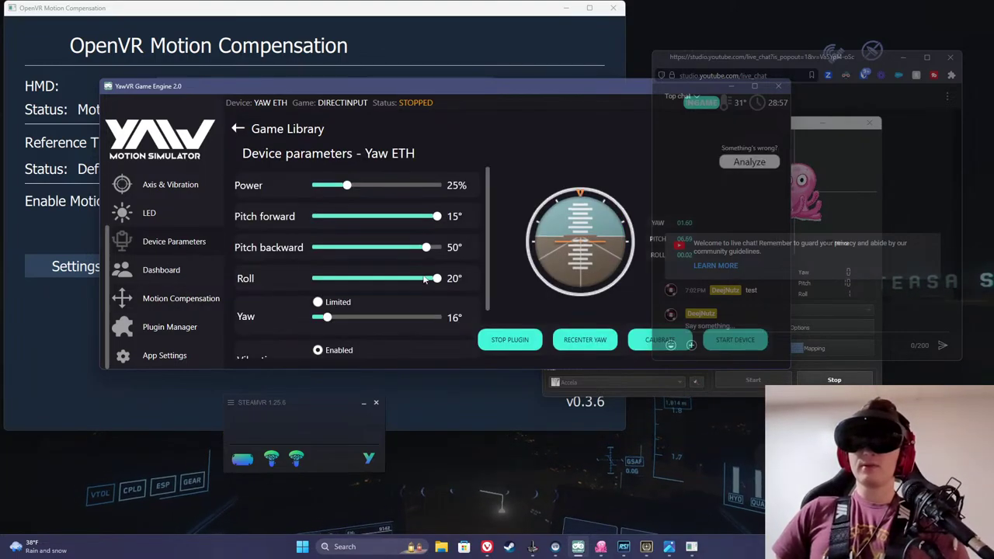
pyautogui.click(728, 346)
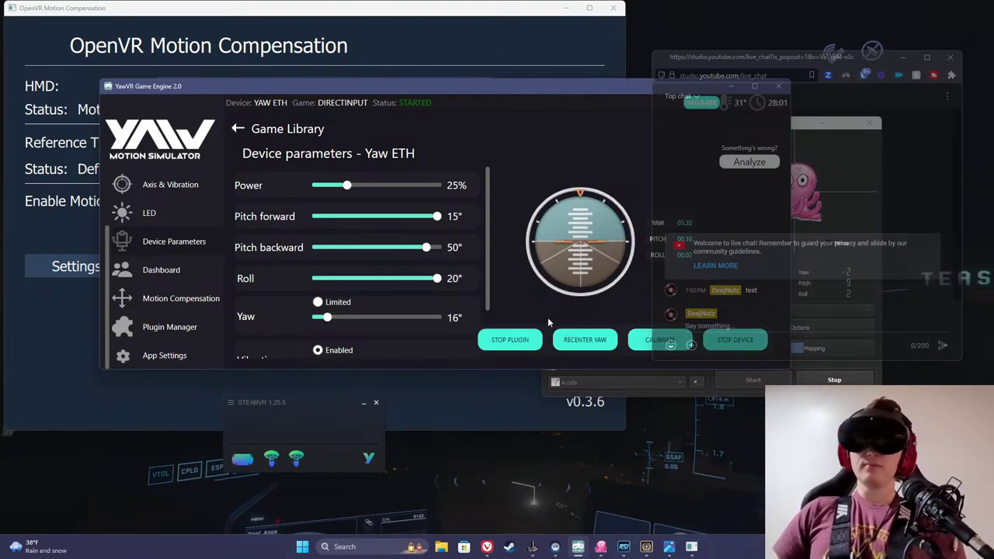
# - Bring opentrack to the front and stop head tracking
pyautogui.click(823, 237)
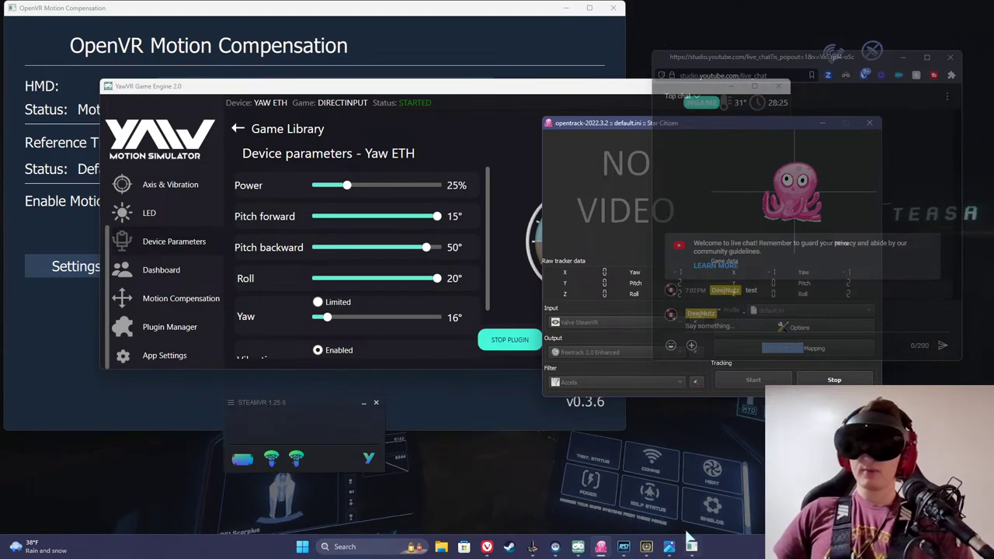
pyautogui.moveTo(623, 552)
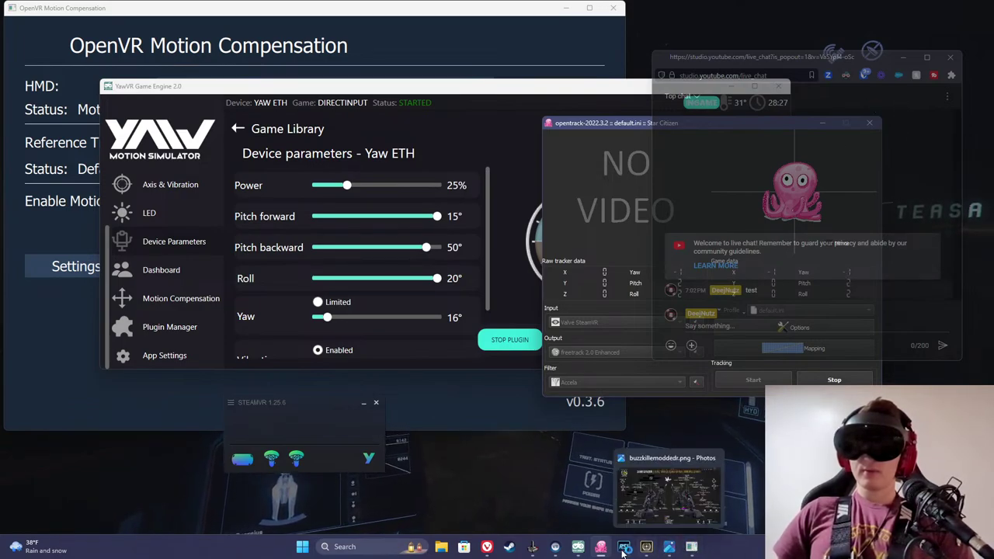
pyautogui.moveTo(550, 552)
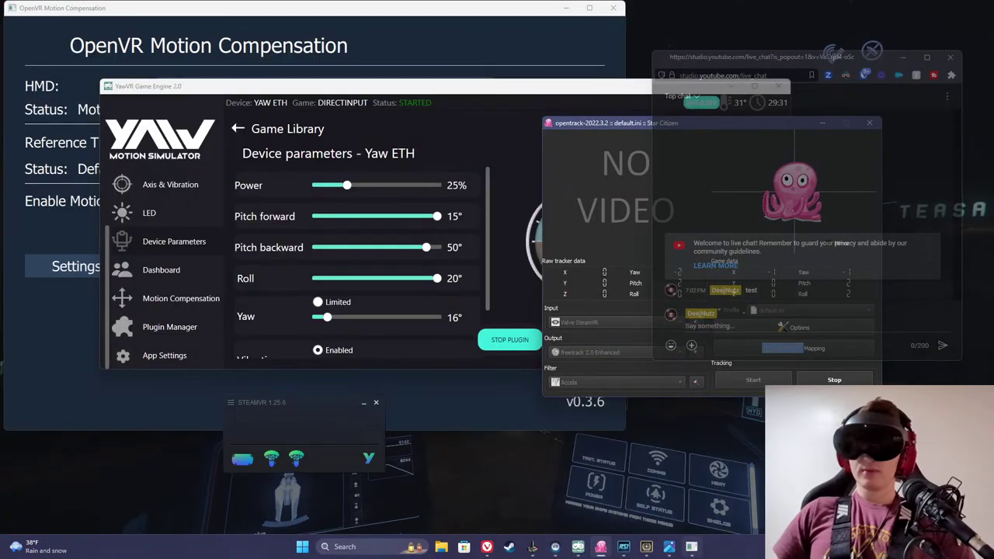
pyautogui.moveTo(691, 547)
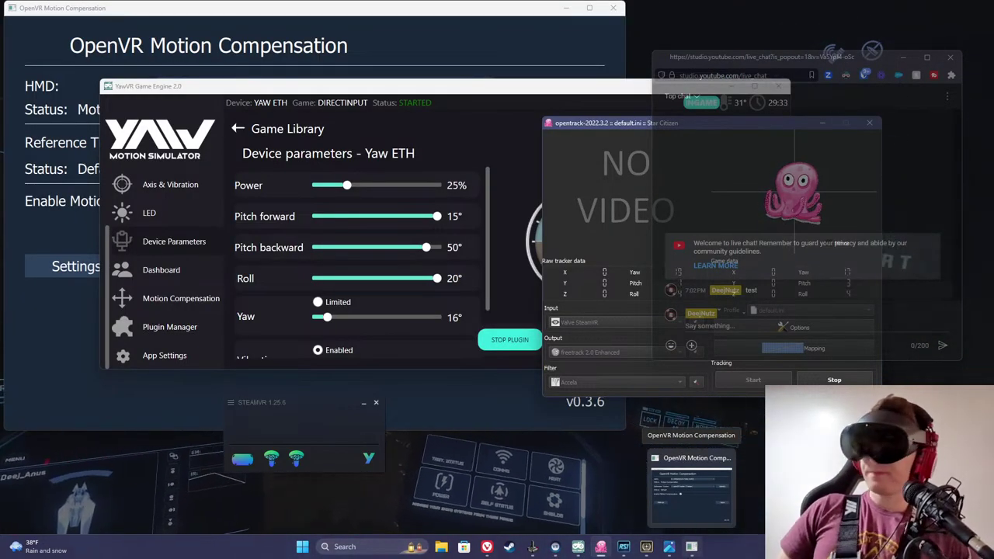
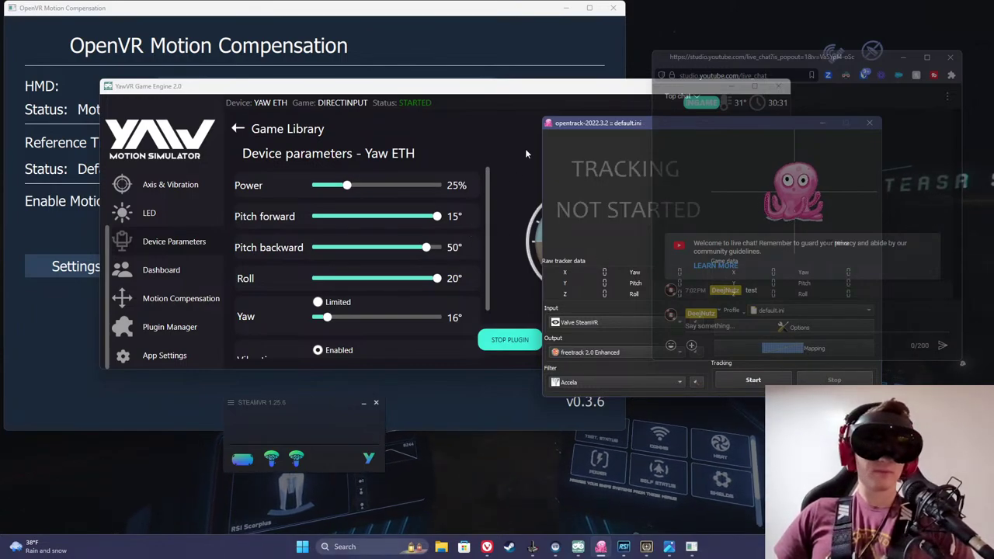
# - Return to YawVR Game Engine, switch motion compensation to 3DoF mode, and run the automatic rotation center calibration
pyautogui.click(562, 92)
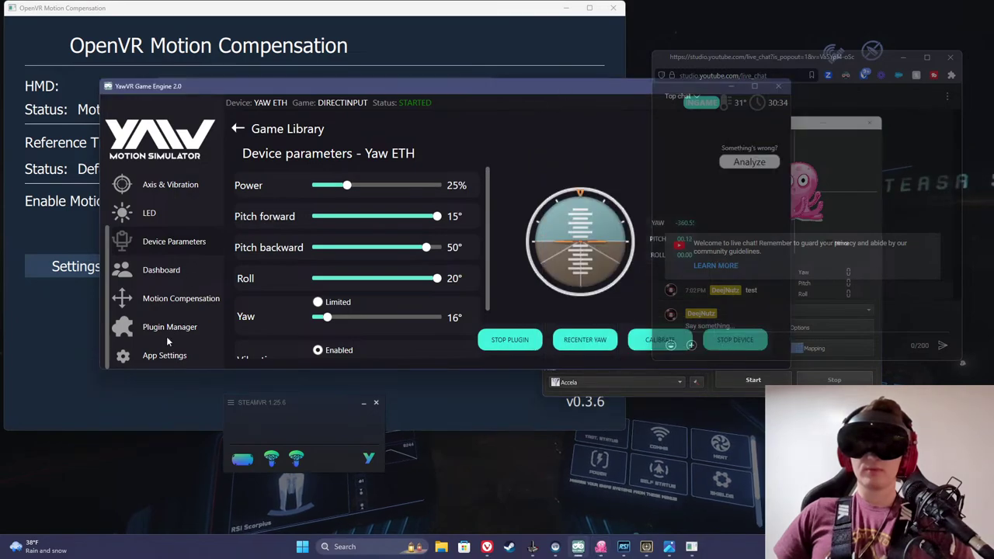
pyautogui.click(180, 300)
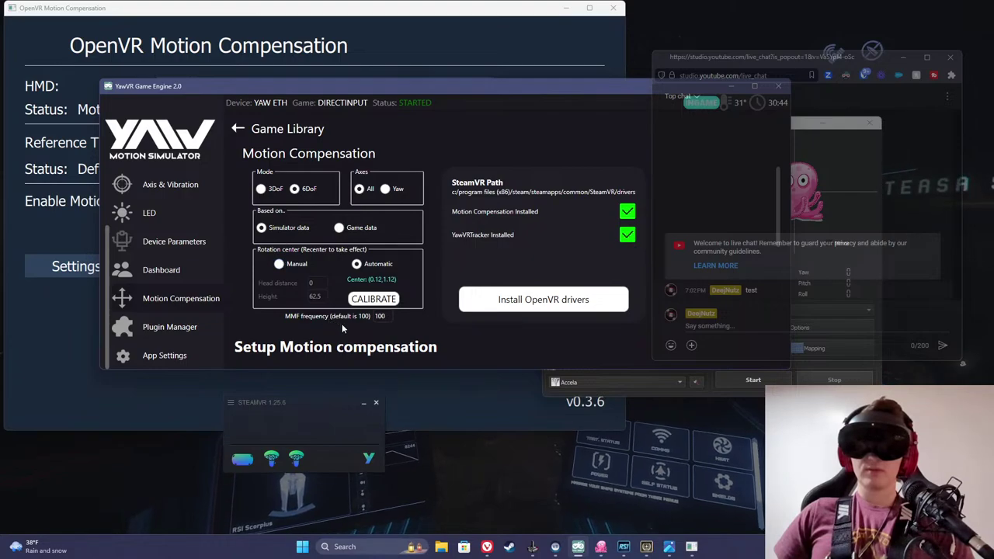
pyautogui.scroll(-3, 342, 329)
pyautogui.scroll(3, 334, 319)
pyautogui.scroll(-5, 326, 307)
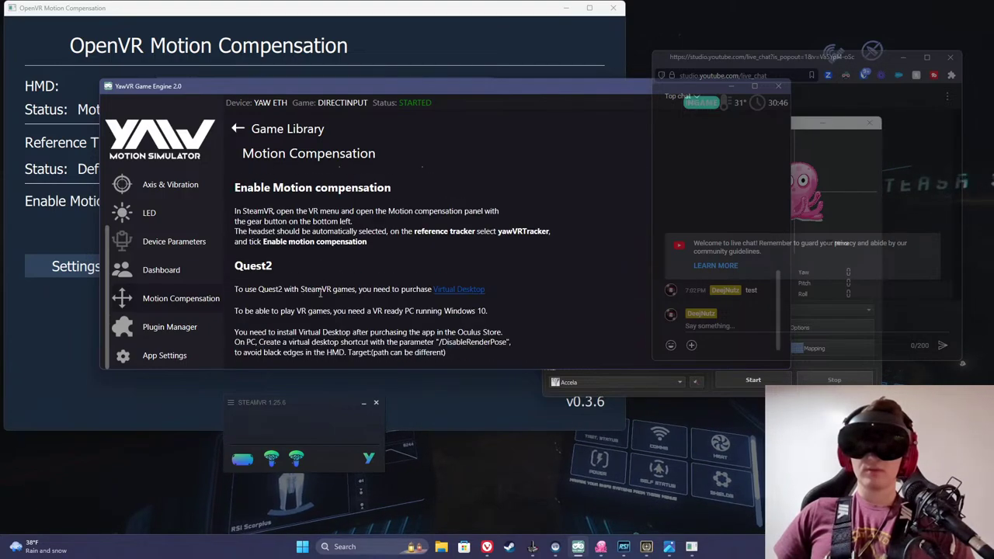
pyautogui.scroll(5, 320, 292)
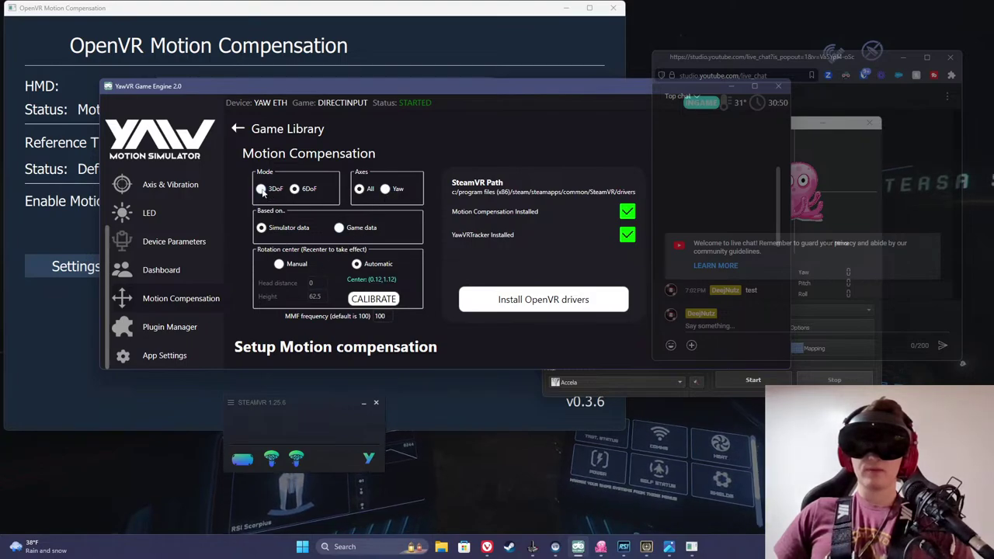
pyautogui.click(378, 301)
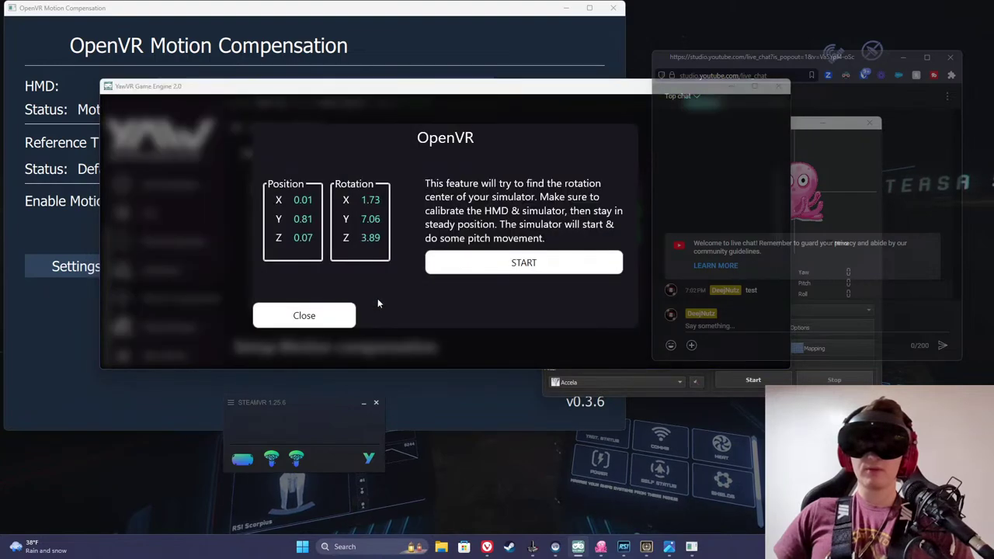
pyautogui.click(481, 268)
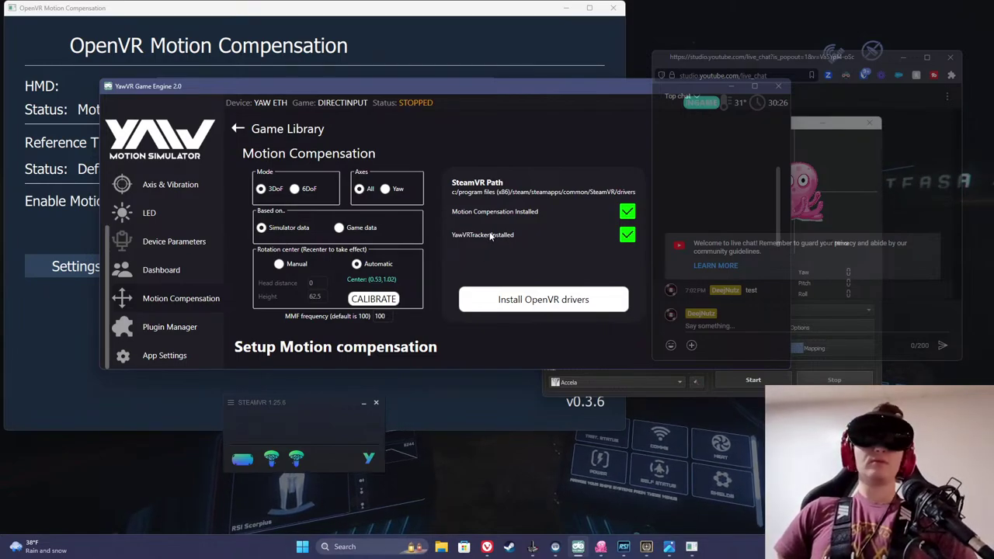
# - Start the Yaw simulator device again and restart head tracking in opentrack
pyautogui.click(172, 241)
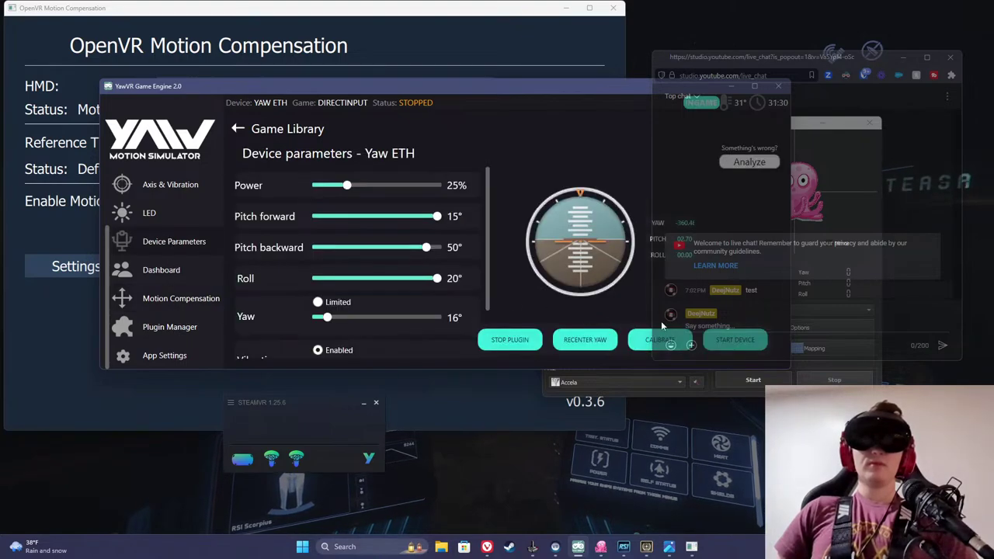
pyautogui.click(744, 341)
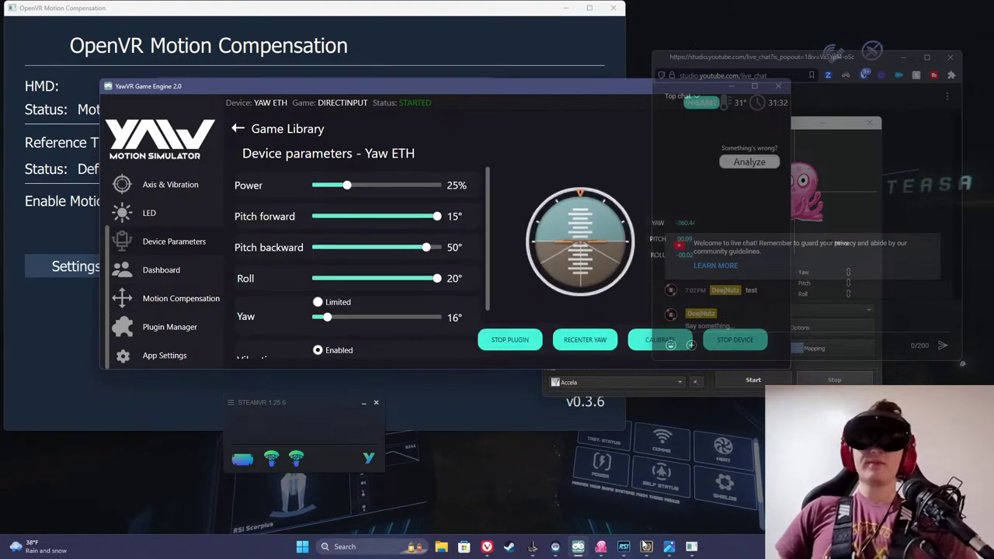
pyautogui.moveTo(667, 553)
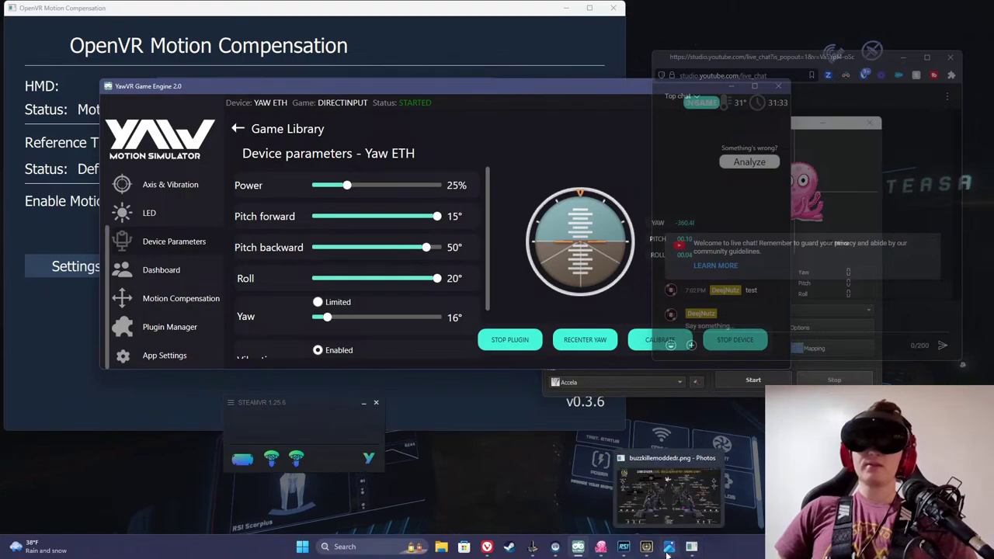
pyautogui.click(602, 548)
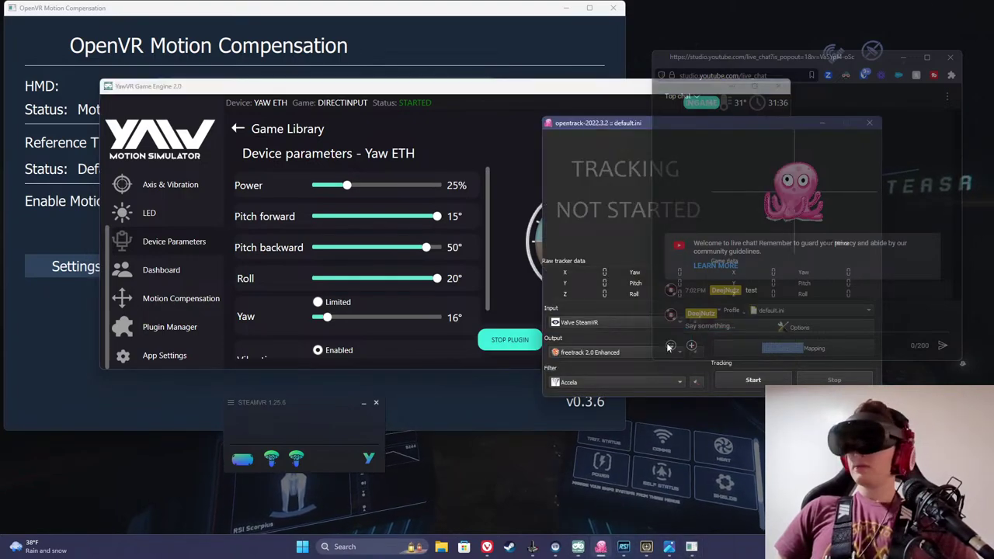
pyautogui.click(747, 379)
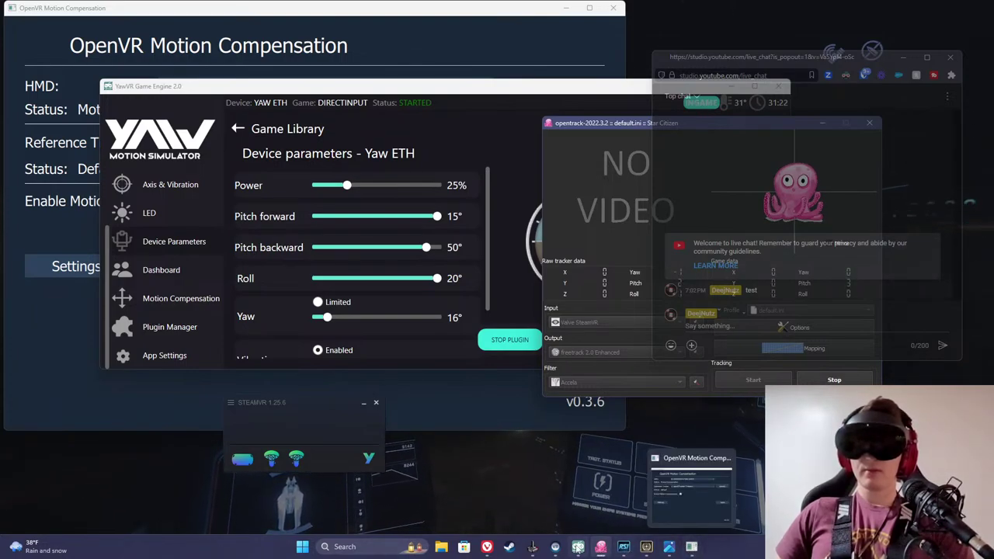
# - Switch to OpenVR Motion Compensation, apply with compensation disabled and re-enable it, and bring opentrack back to the front
pyautogui.click(694, 548)
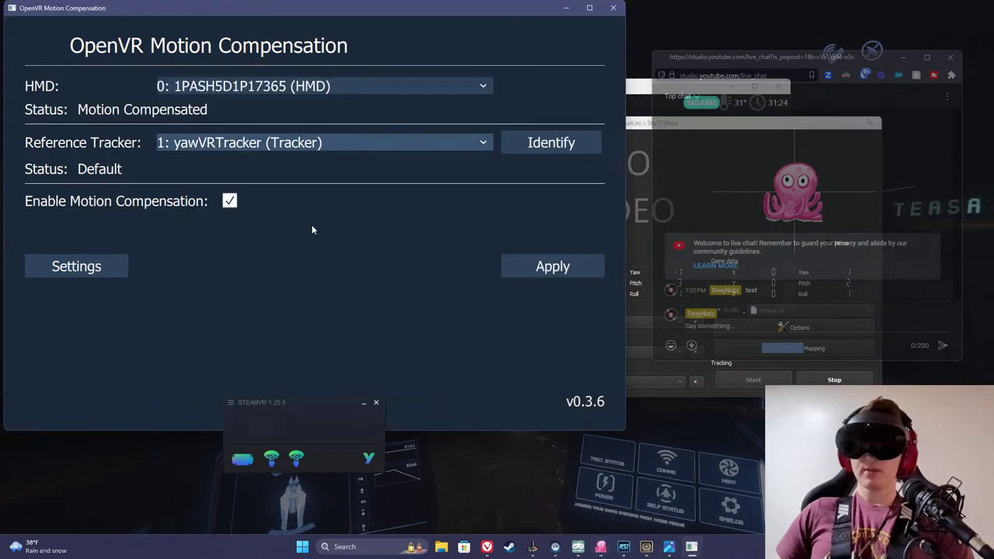
pyautogui.click(232, 201)
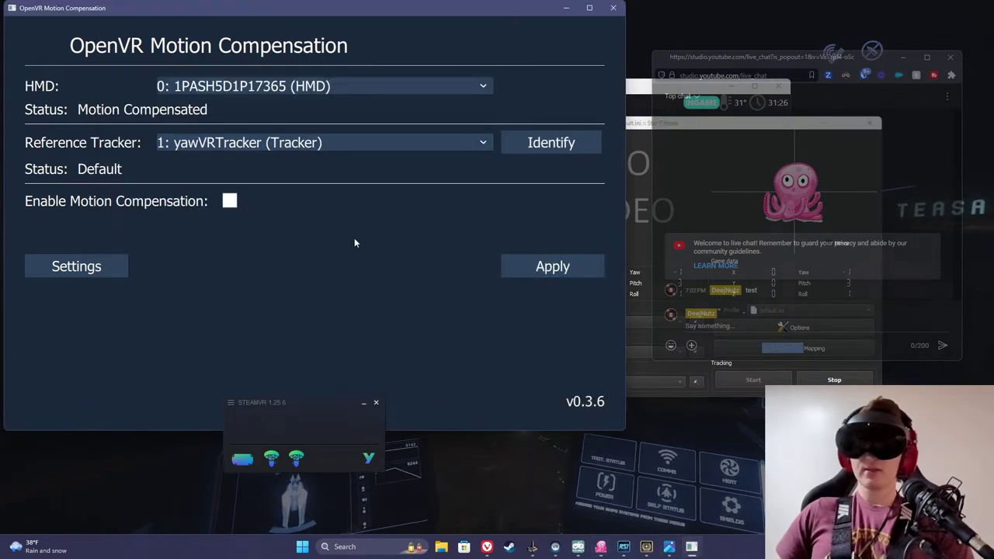
pyautogui.click(541, 267)
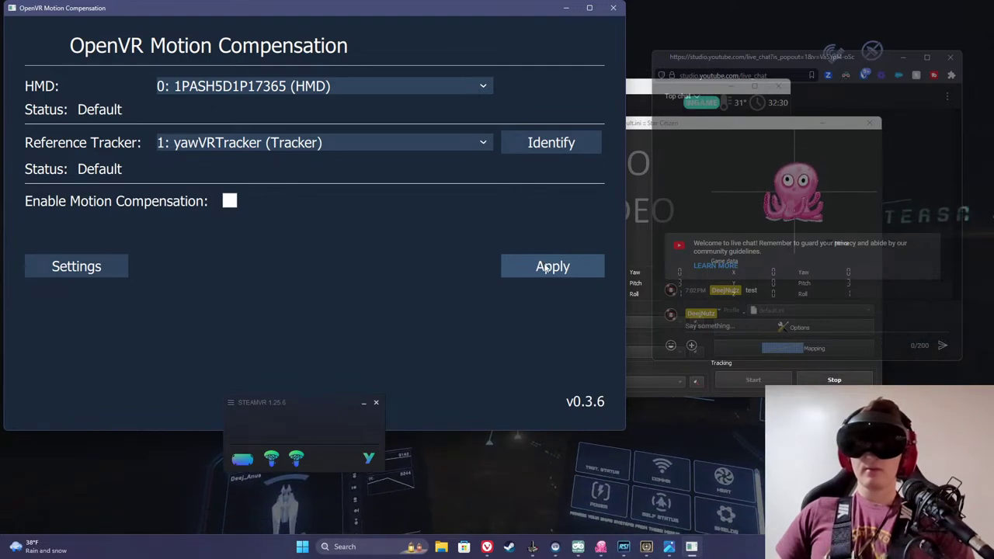
pyautogui.click(230, 201)
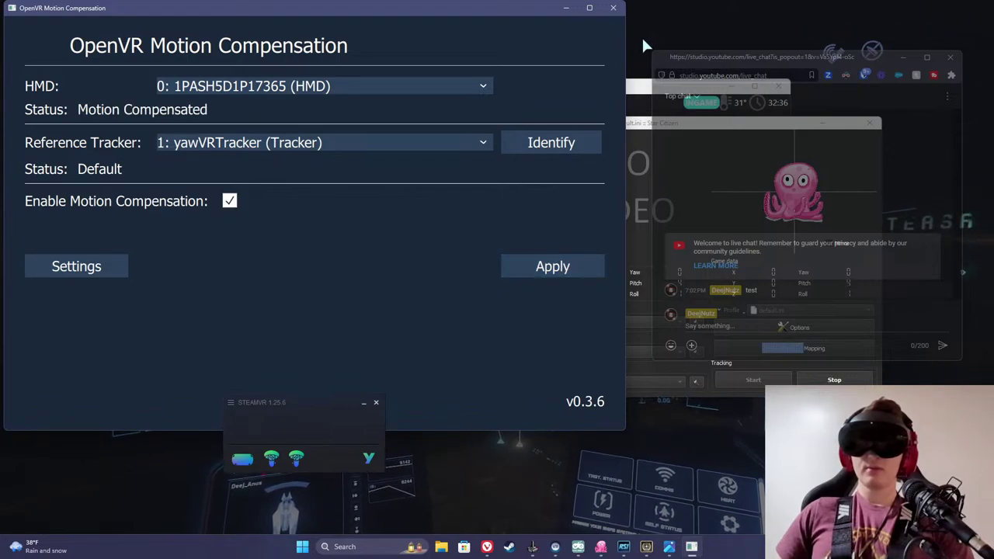
pyautogui.click(643, 125)
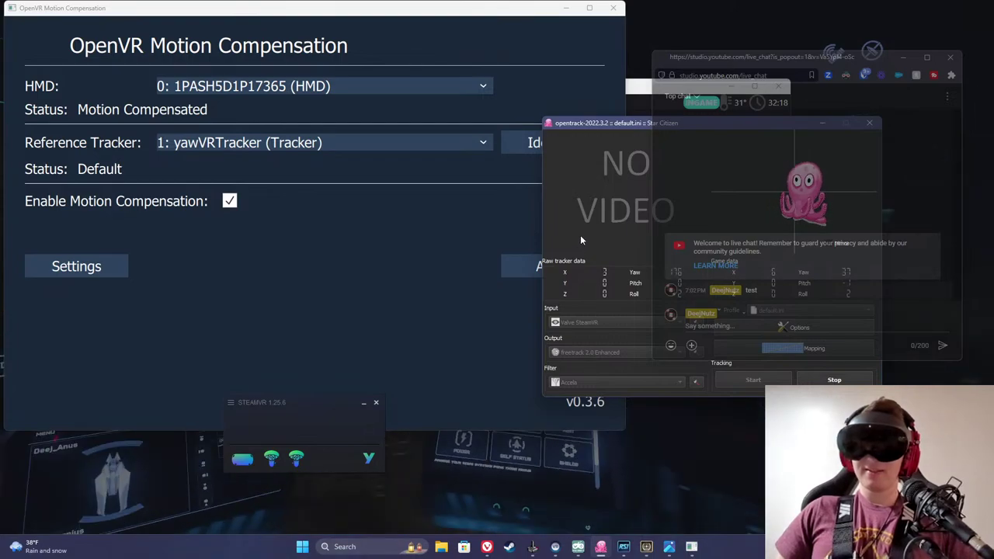
# - Disable motion compensation for the headset in OpenVR Motion Compensation and apply the change
pyautogui.click(230, 202)
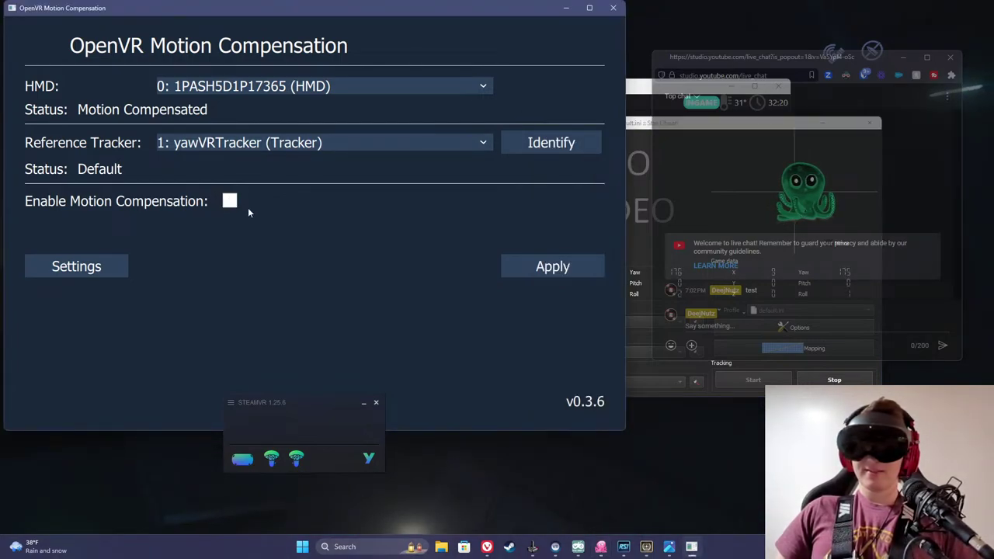
pyautogui.click(539, 270)
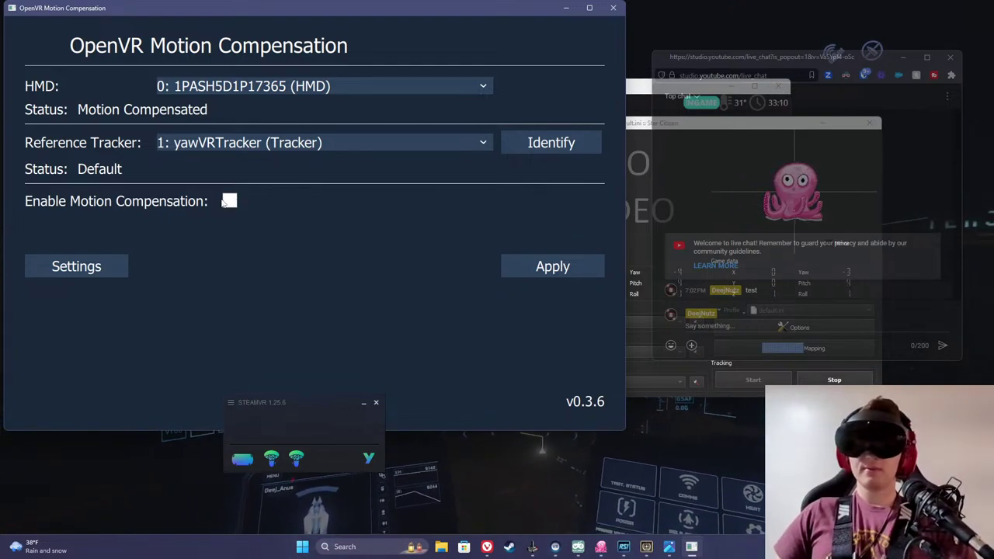
pyautogui.click(507, 266)
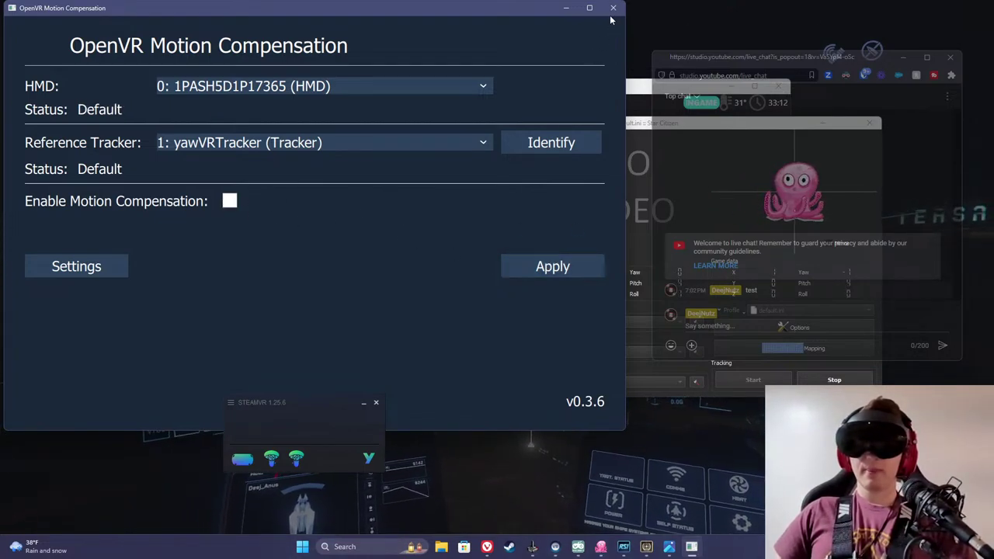
pyautogui.click(635, 124)
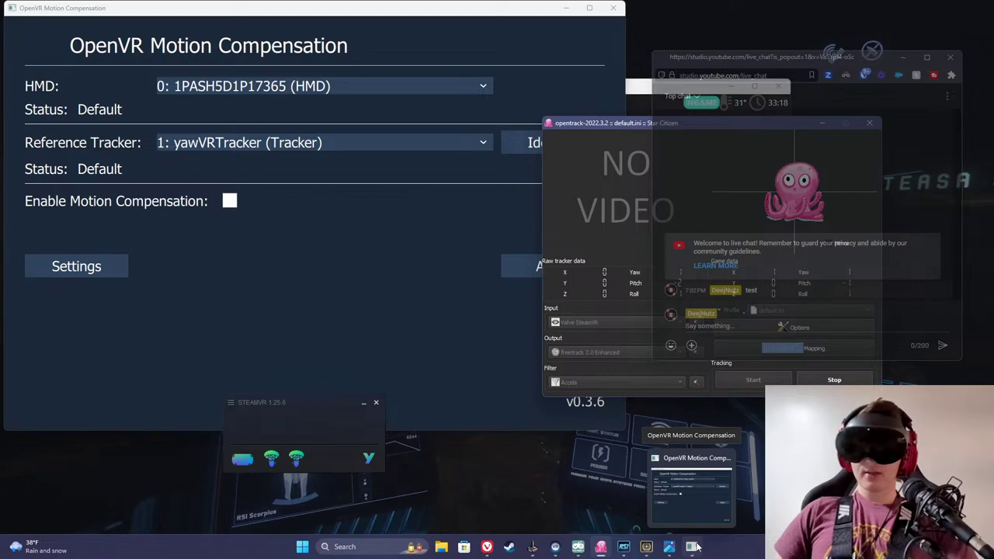
pyautogui.click(694, 494)
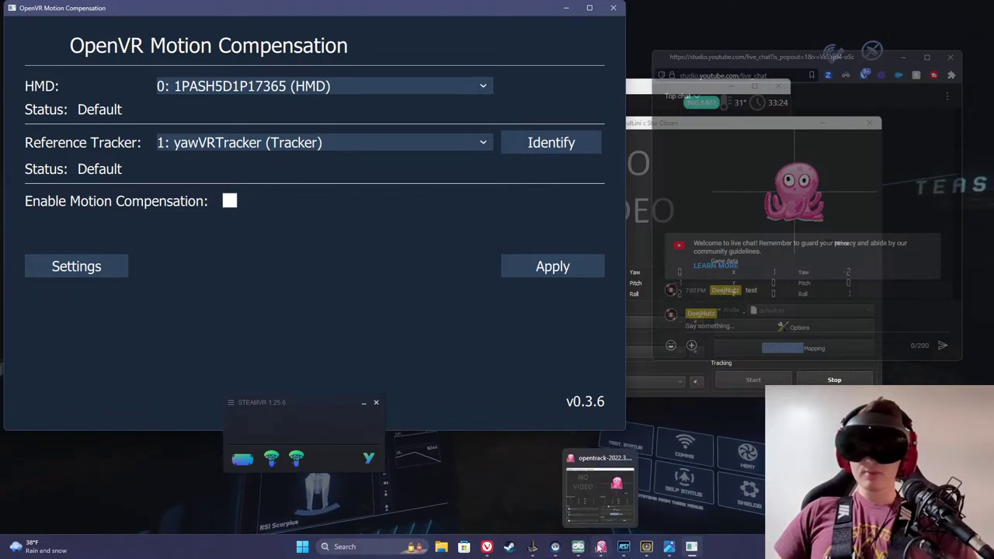
# - In YawVR Game Engine, rerun the automatic rotation center calibration in 6DoF mode and start the simulator device
pyautogui.click(578, 548)
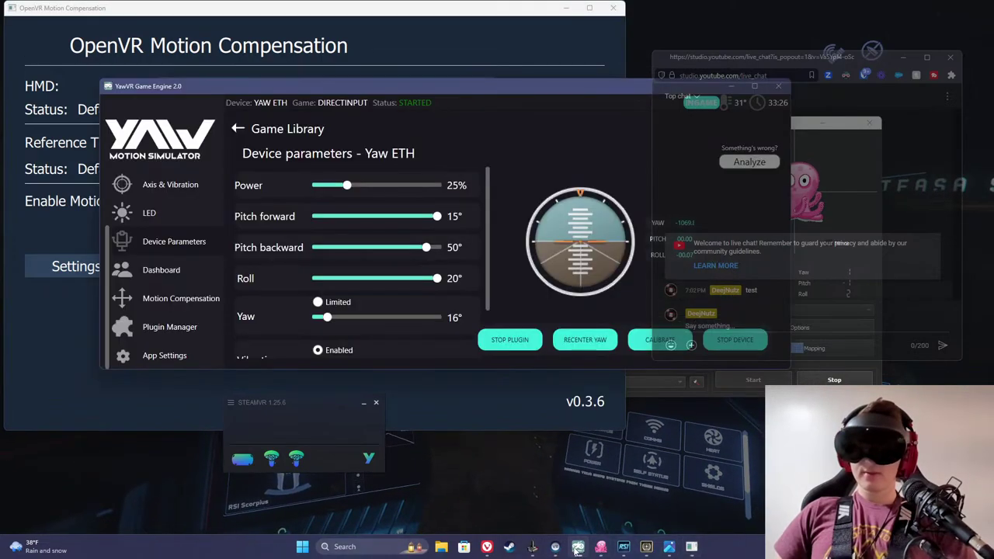
pyautogui.click(176, 302)
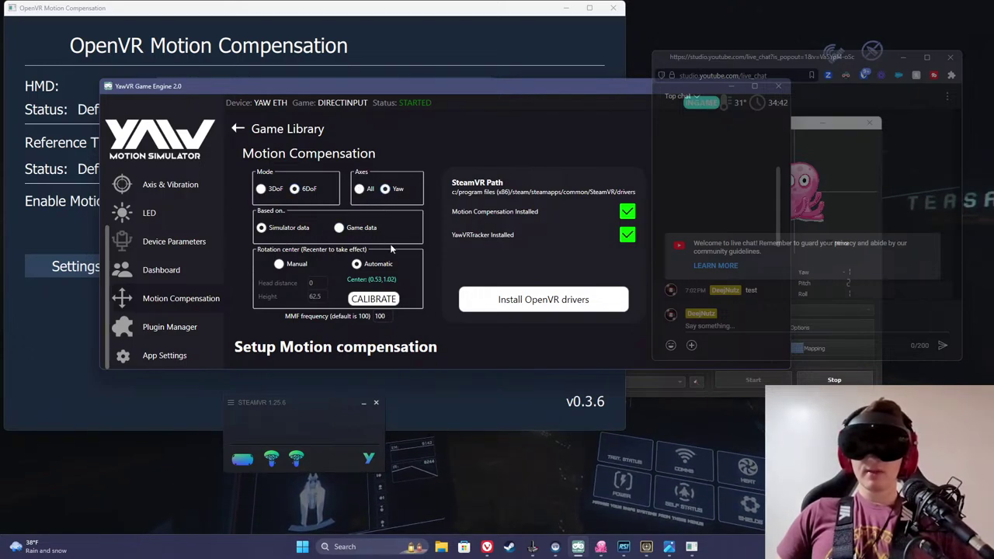
pyautogui.click(388, 302)
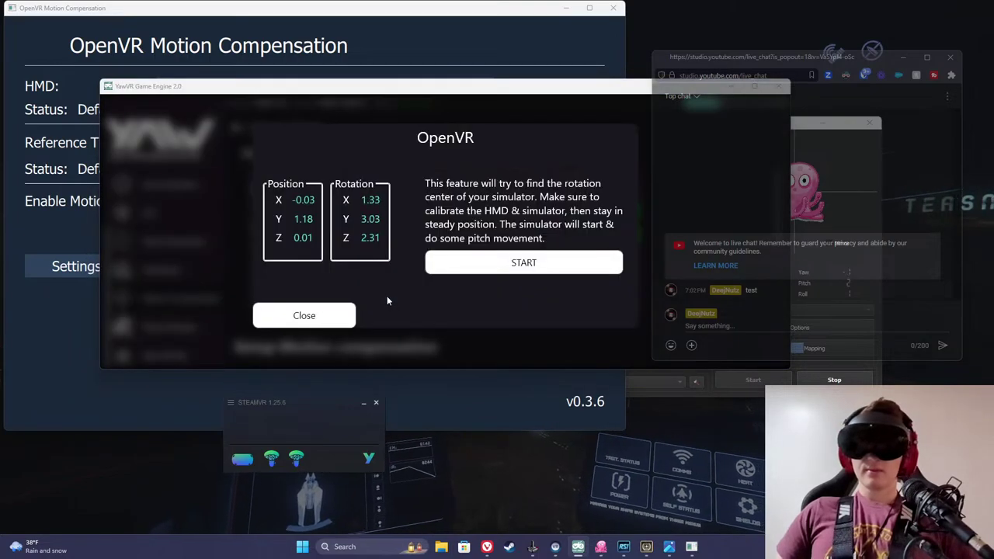
pyautogui.click(474, 265)
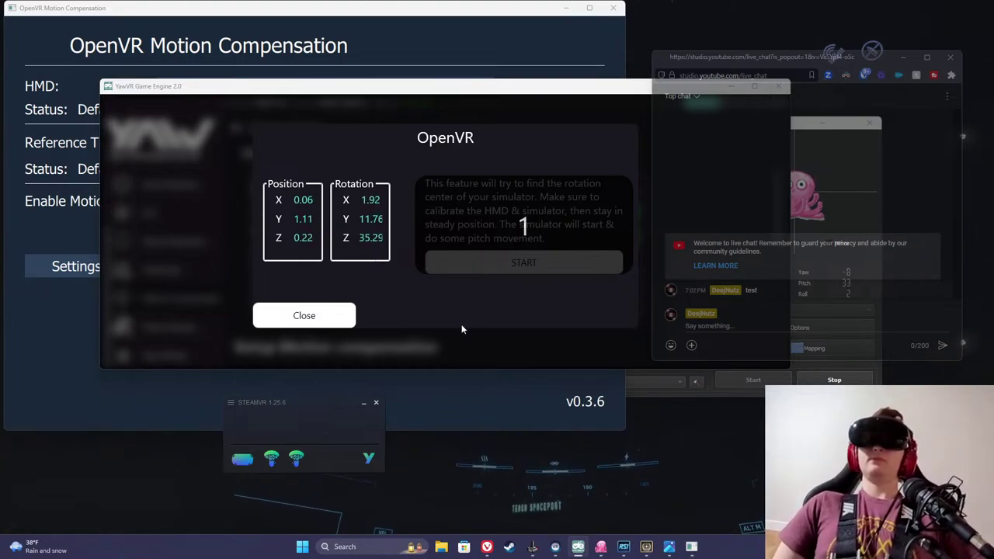
pyautogui.moveTo(572, 548)
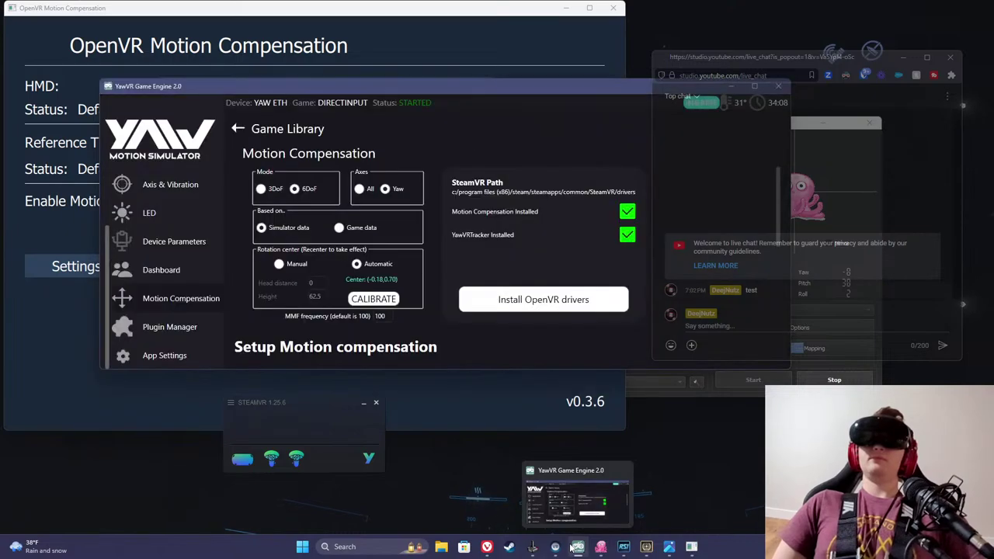
pyautogui.moveTo(573, 476)
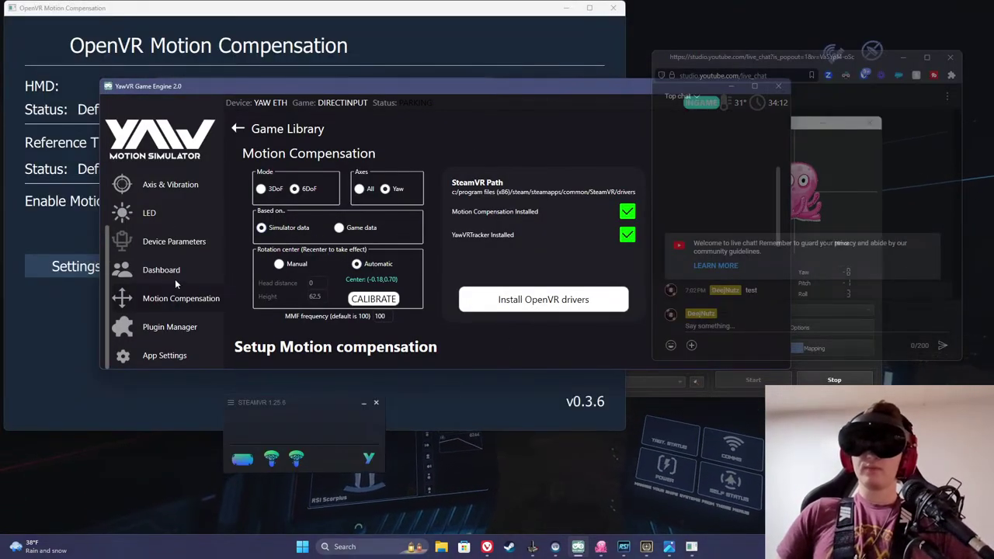
pyautogui.click(178, 245)
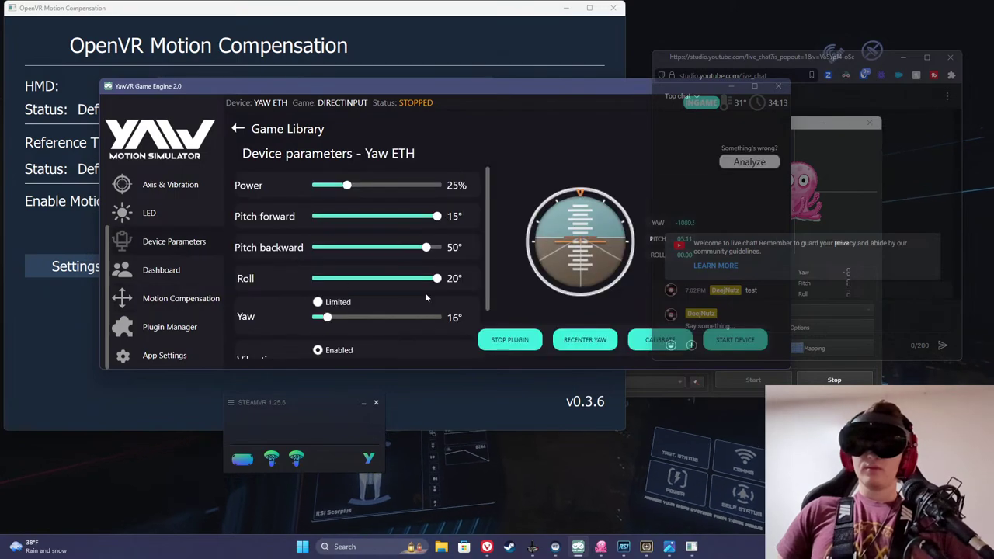
pyautogui.click(736, 339)
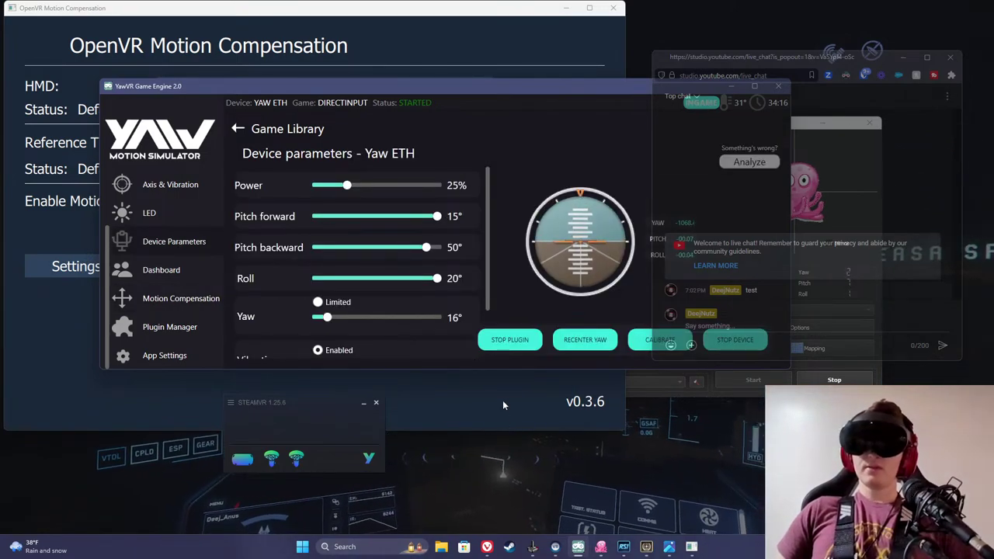
# - Enable motion compensation again in OpenVR Motion Compensation with yawVRTracker as reference, apply it, and return to YawVR Game Engine
pyautogui.click(459, 402)
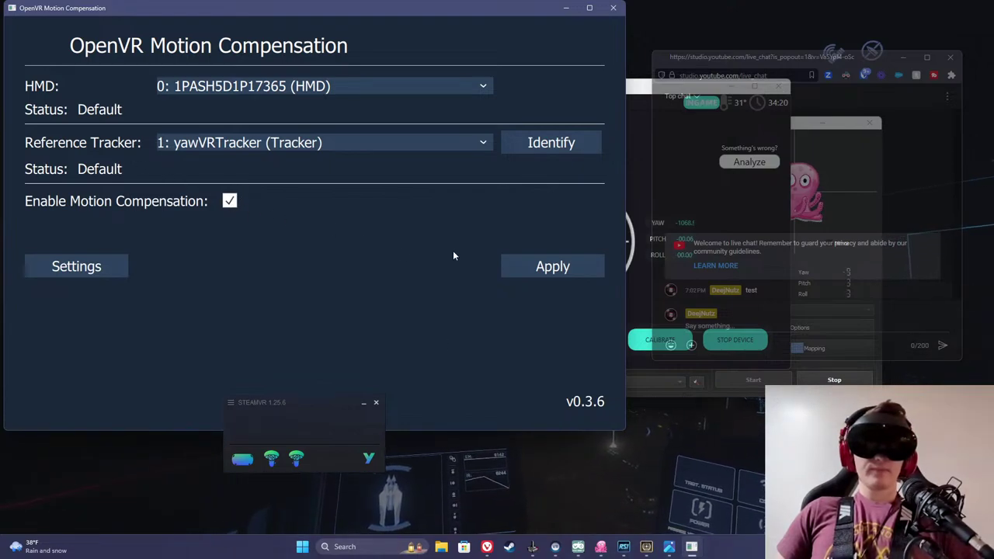
pyautogui.click(554, 272)
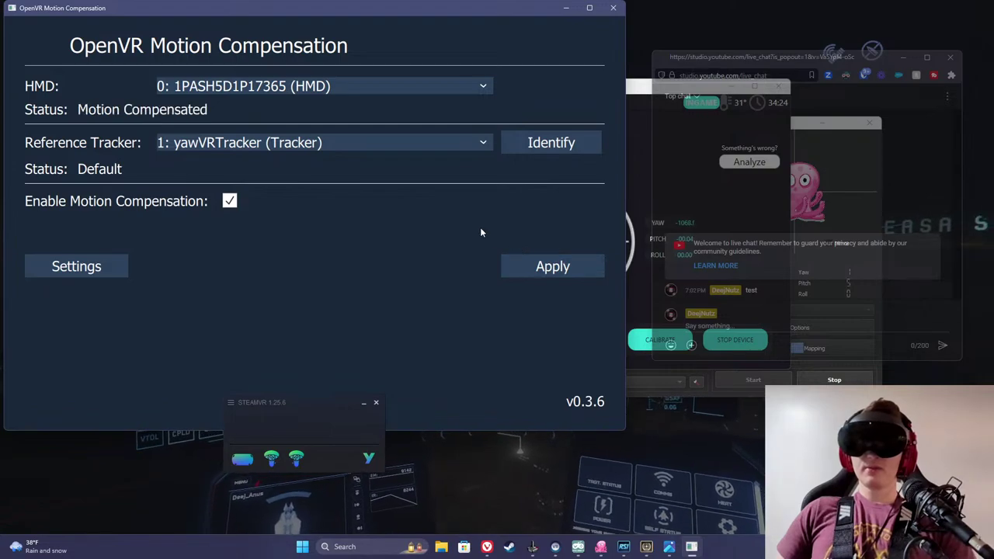
pyautogui.click(643, 93)
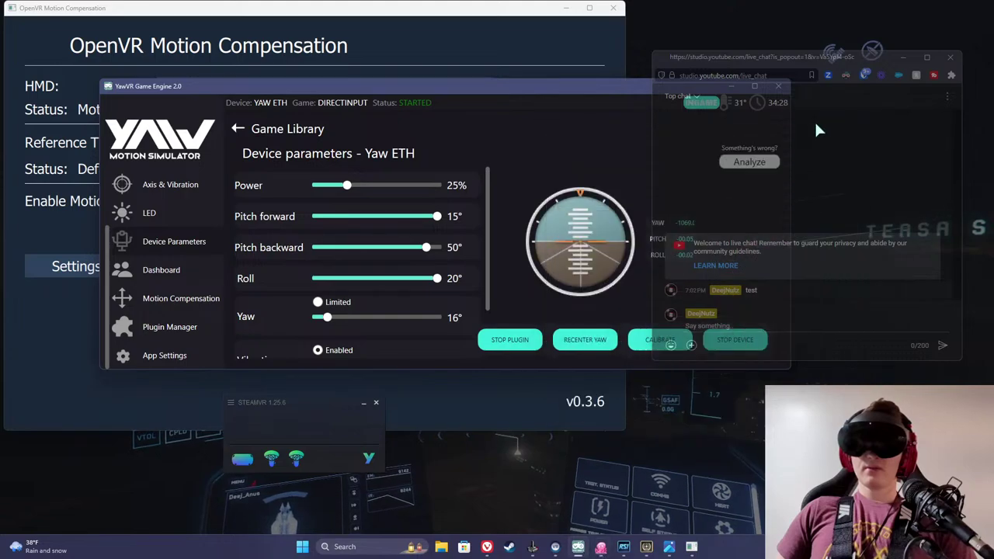
# - Set the motion compensation axes to All in YawVR Game Engine
pyautogui.click(601, 546)
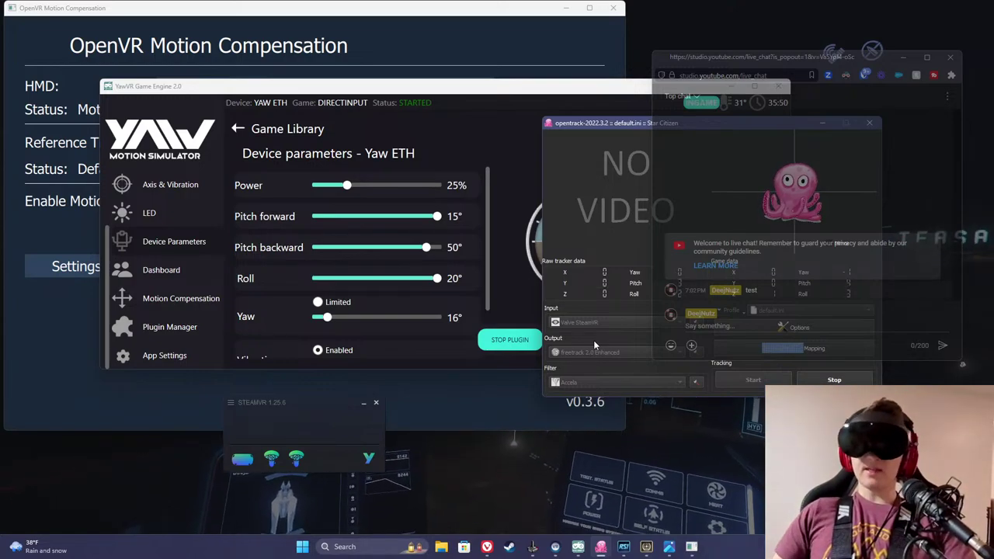
pyautogui.click(181, 299)
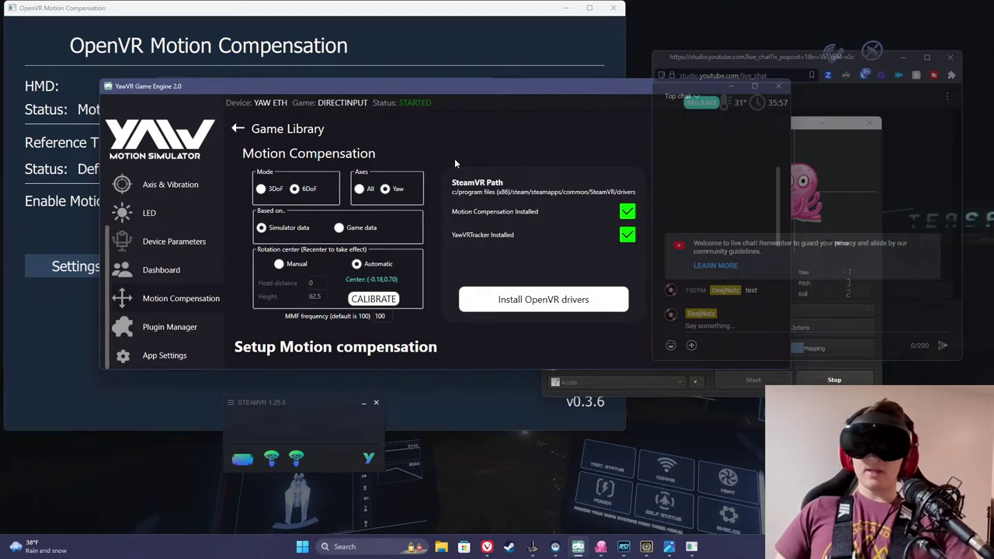
pyautogui.click(800, 121)
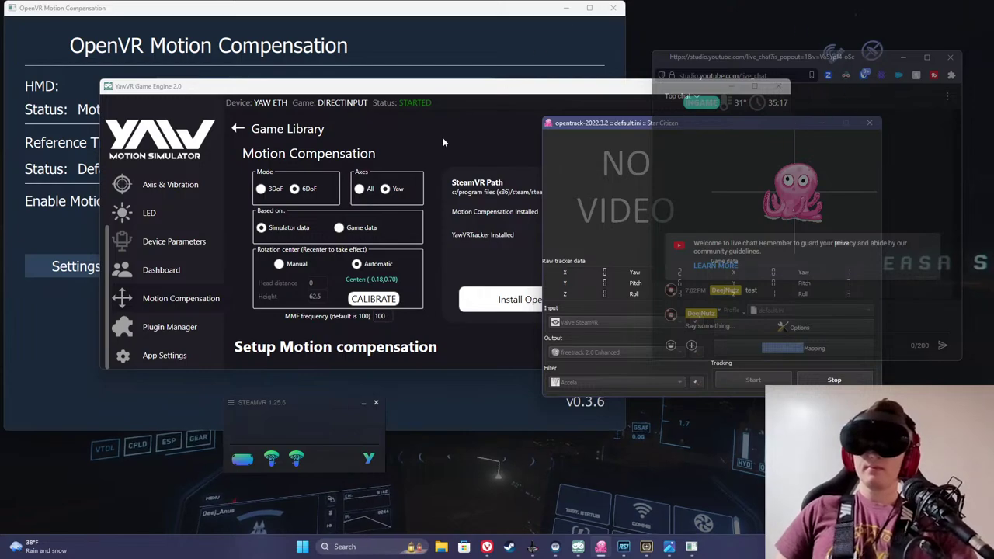
pyautogui.click(359, 193)
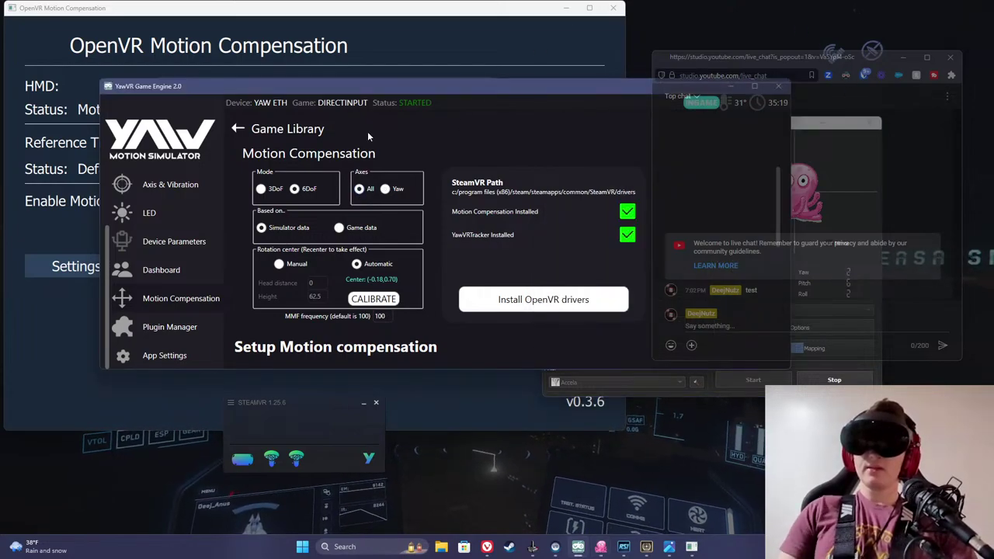
# - Reapply the enabled motion compensation in OpenVR Motion Compensation and bring opentrack to the front
pyautogui.click(804, 124)
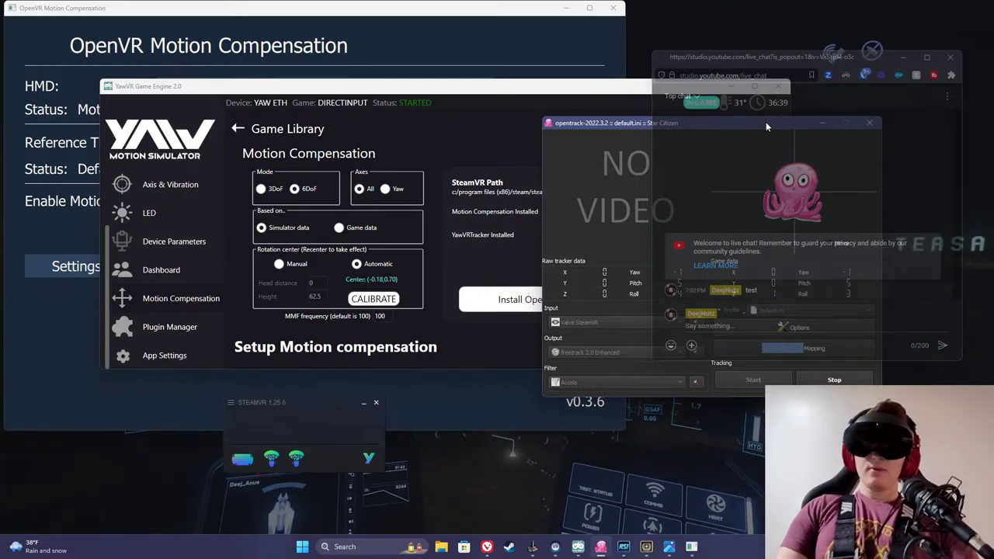
pyautogui.press('super+d')
pyautogui.press('super+d')
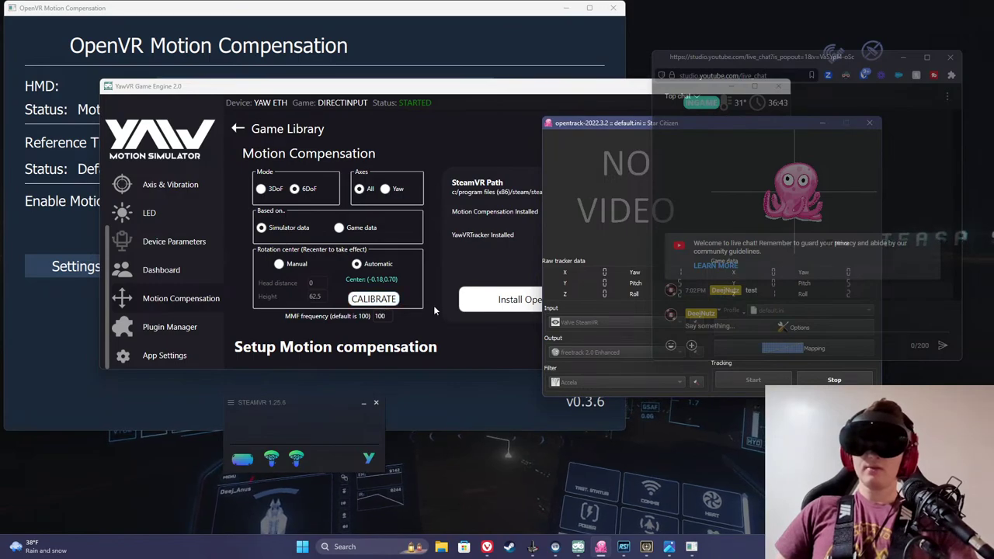
pyautogui.click(548, 412)
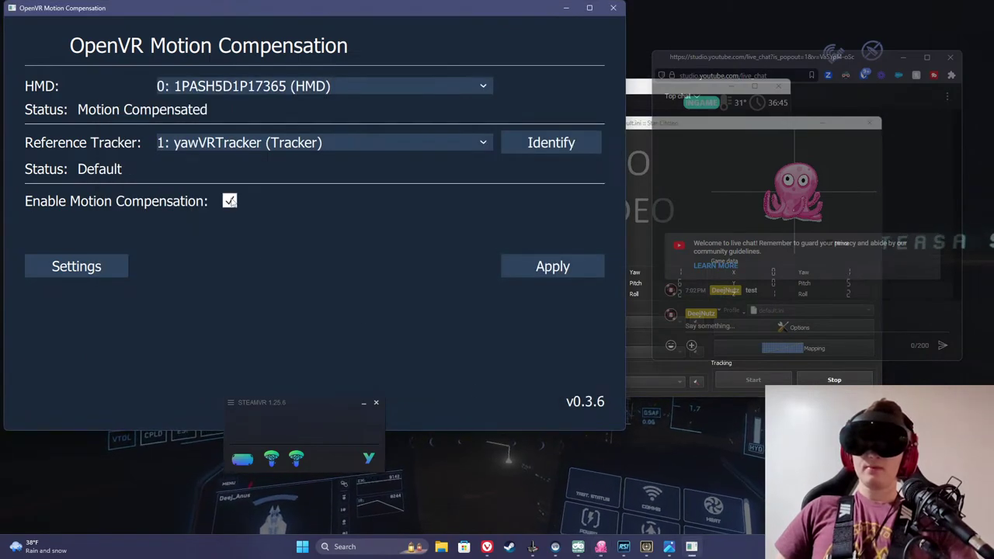
pyautogui.click(545, 271)
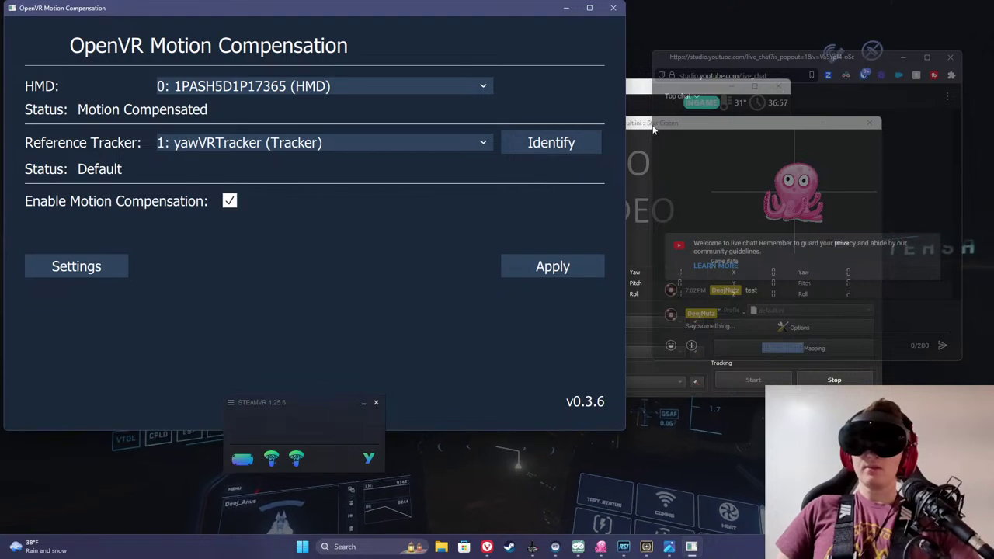
pyautogui.click(650, 128)
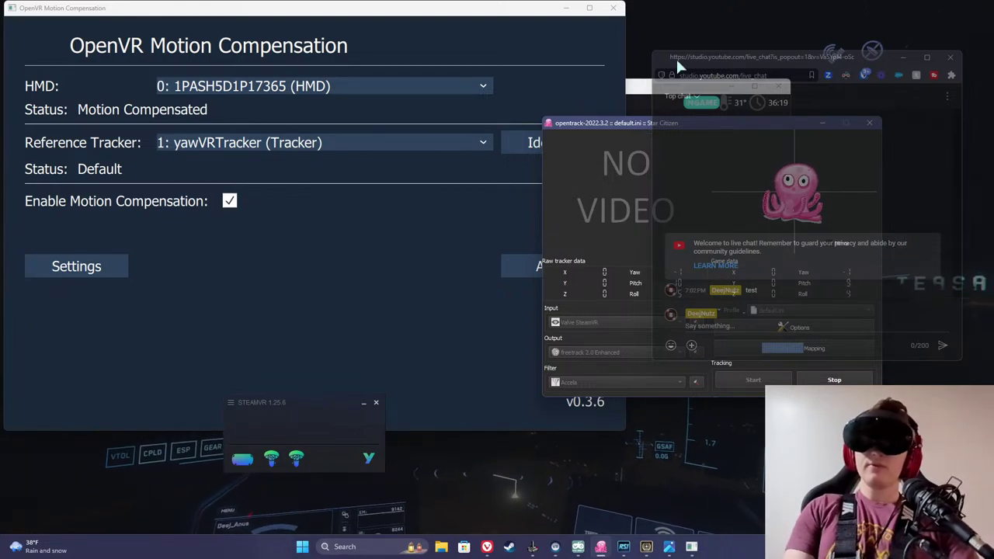
# - Switch to Star Citizen, resume the flight to check the cockpit view, pause the game, and return to YawVR Game Engine
pyautogui.hotkey('alt', 'Tab')
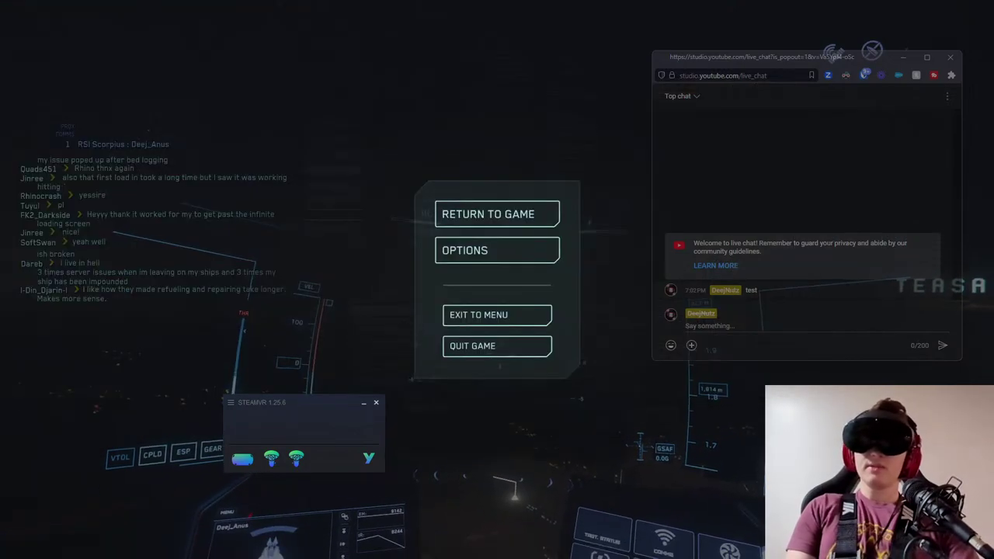
pyautogui.click(553, 200)
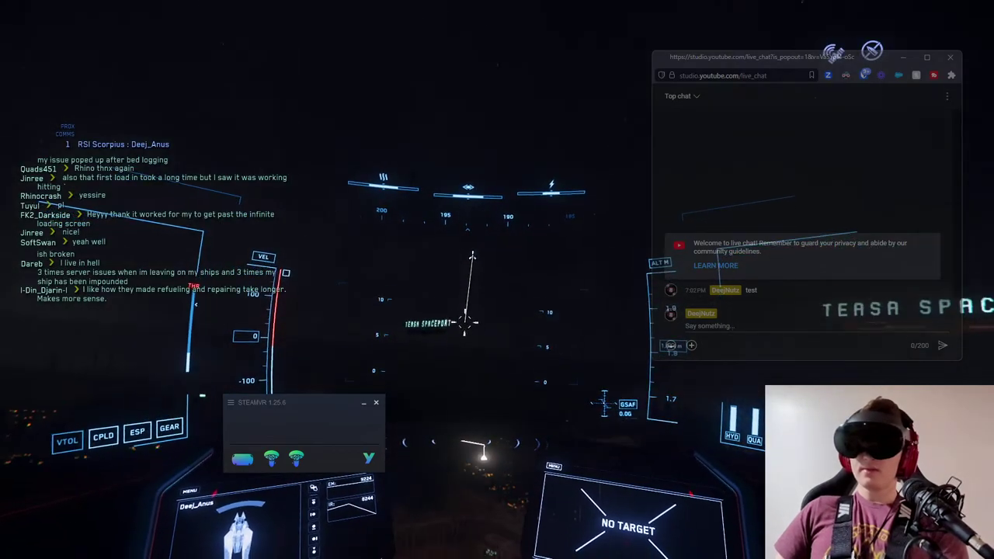
pyautogui.press('Escape')
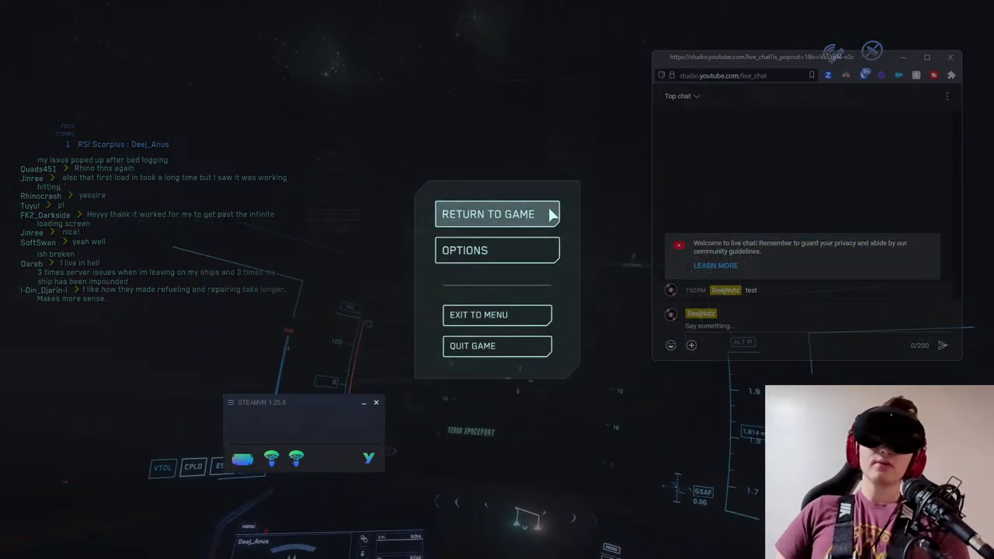
pyautogui.hotkey('alt', 'Tab')
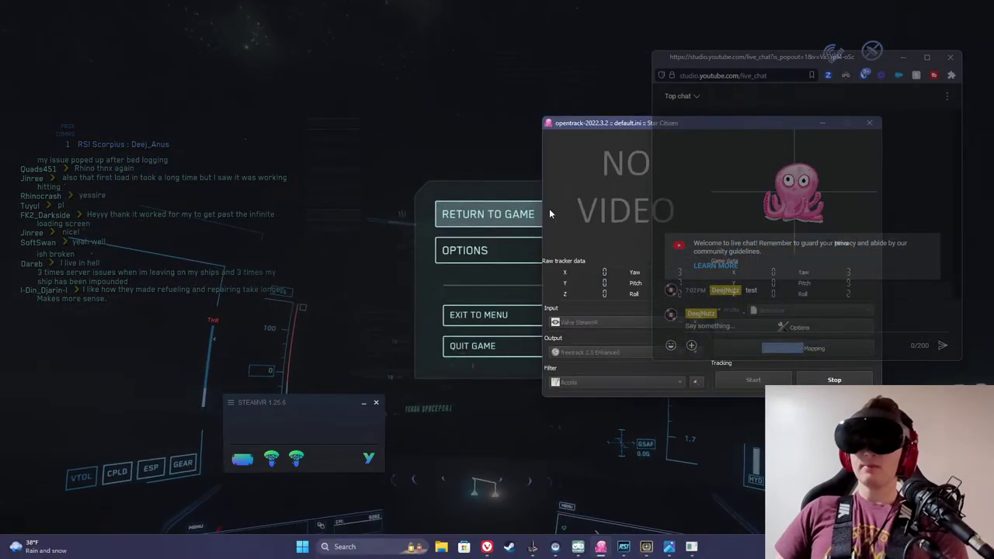
pyautogui.click(578, 546)
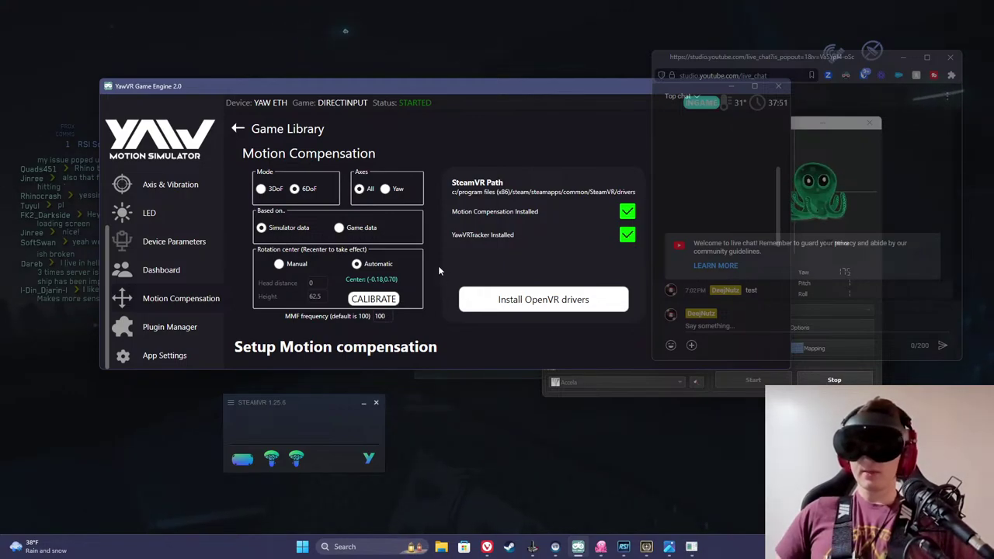
# - Switch to OpenVR Motion Compensation and close it
pyautogui.moveTo(579, 549)
pyautogui.moveTo(667, 549)
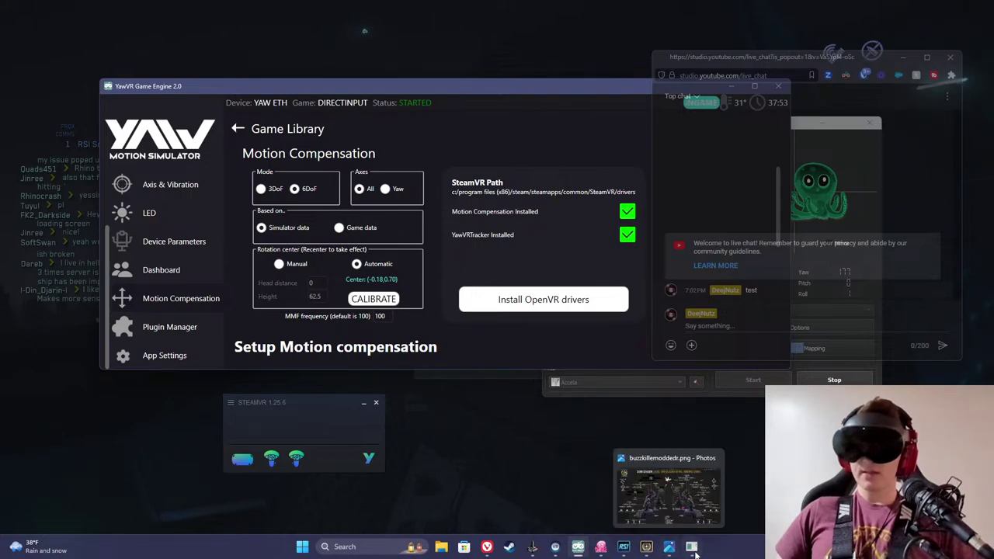
pyautogui.click(707, 507)
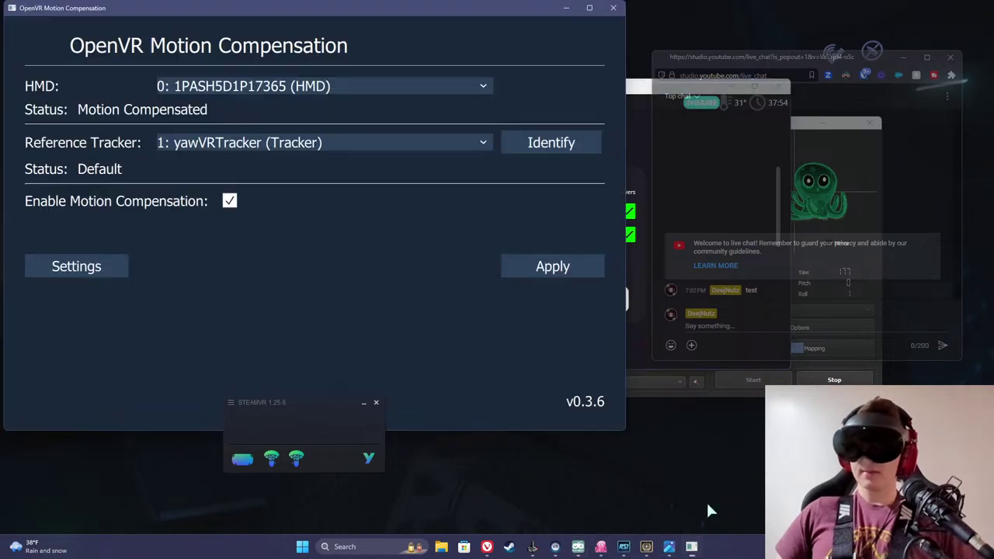
pyautogui.click(613, 10)
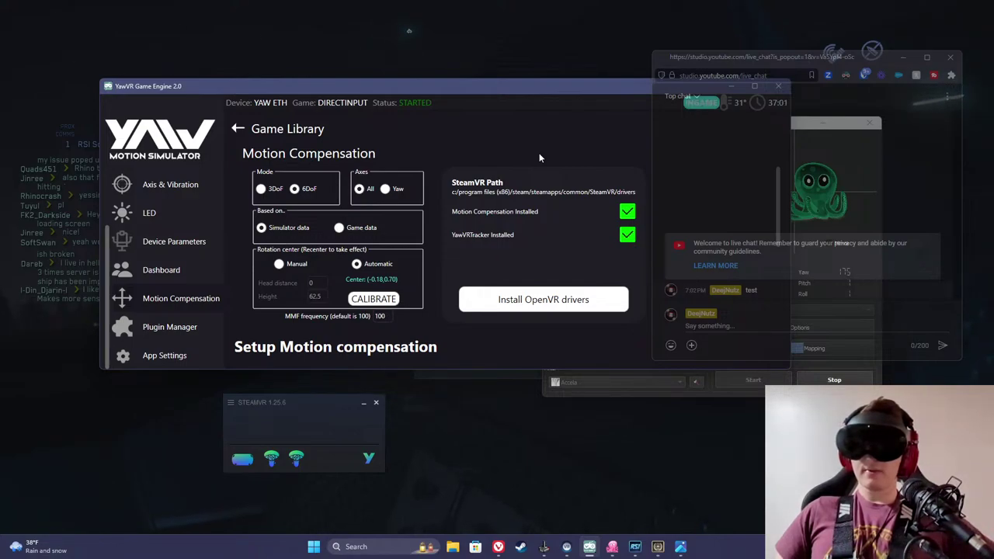
# - Stop head tracking in opentrack and close the program
pyautogui.click(845, 214)
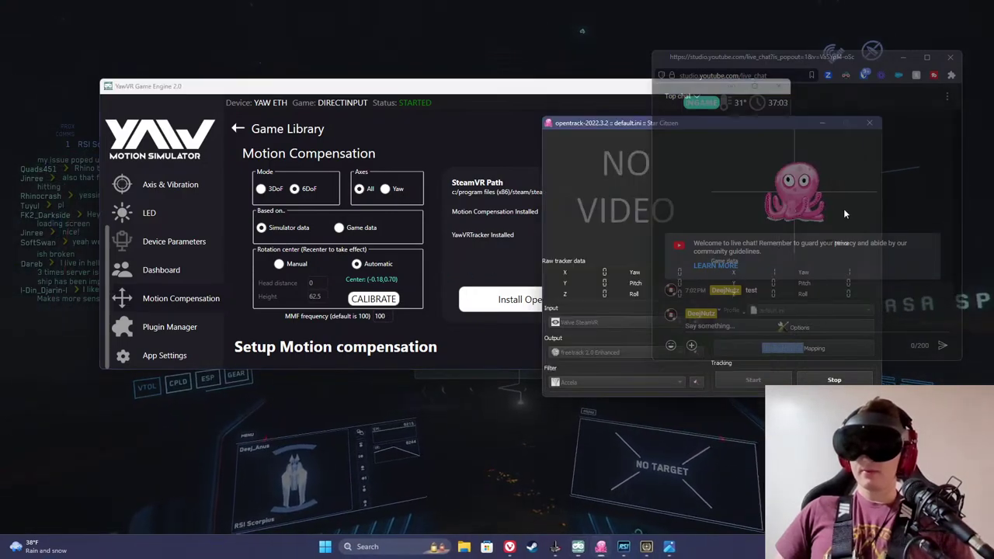
pyautogui.click(833, 379)
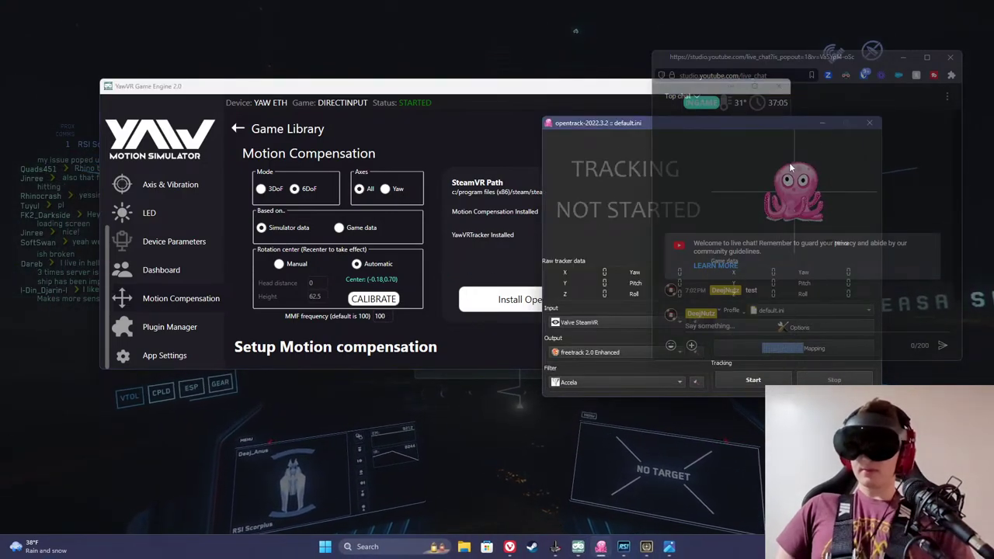
pyautogui.click(870, 122)
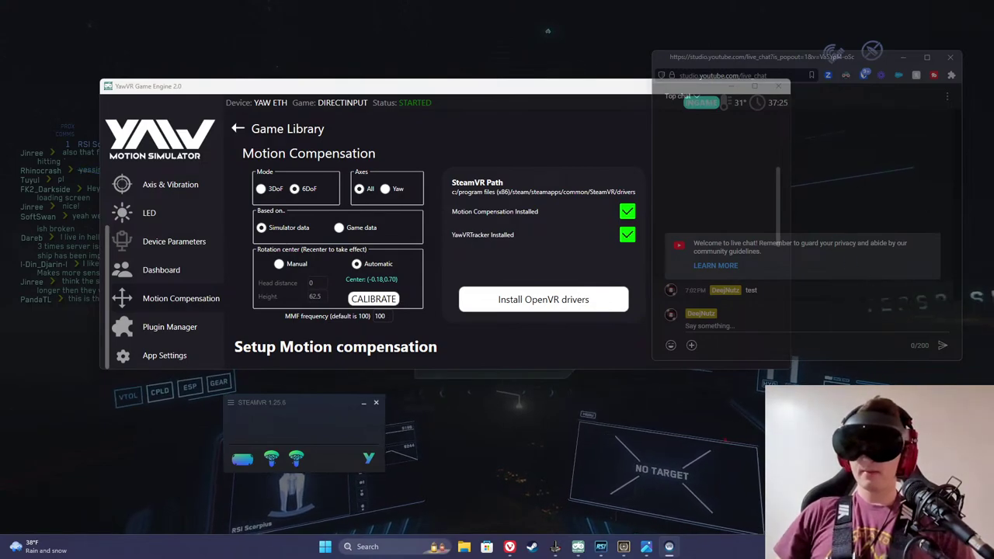
# - Relaunch OpenVR Motion Compensation from the startdesktopmode.bat desktop shortcut and tick the option that enables motion compensation
pyautogui.press('super+d')
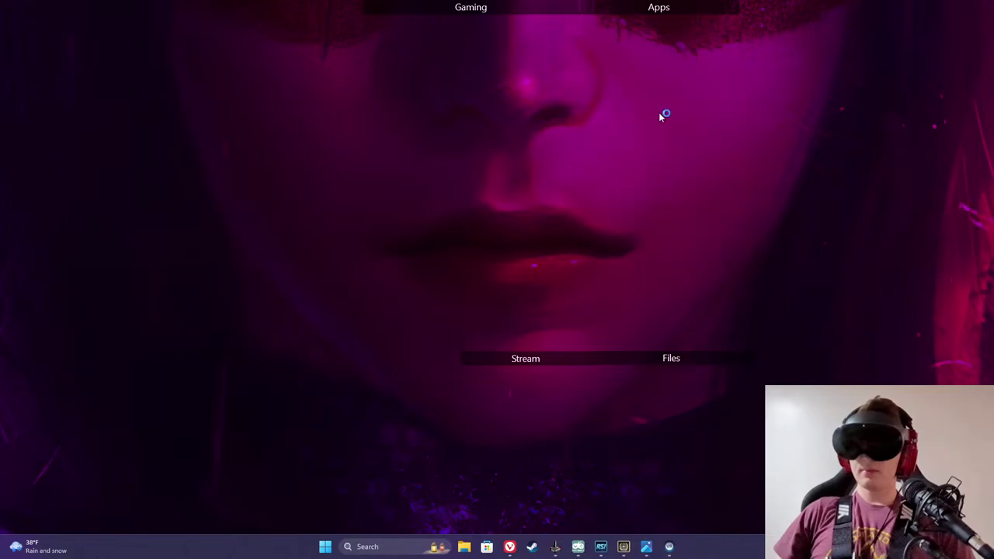
pyautogui.moveTo(660, 8)
pyautogui.scroll(-2, 667, 155)
pyautogui.scroll(1, 662, 156)
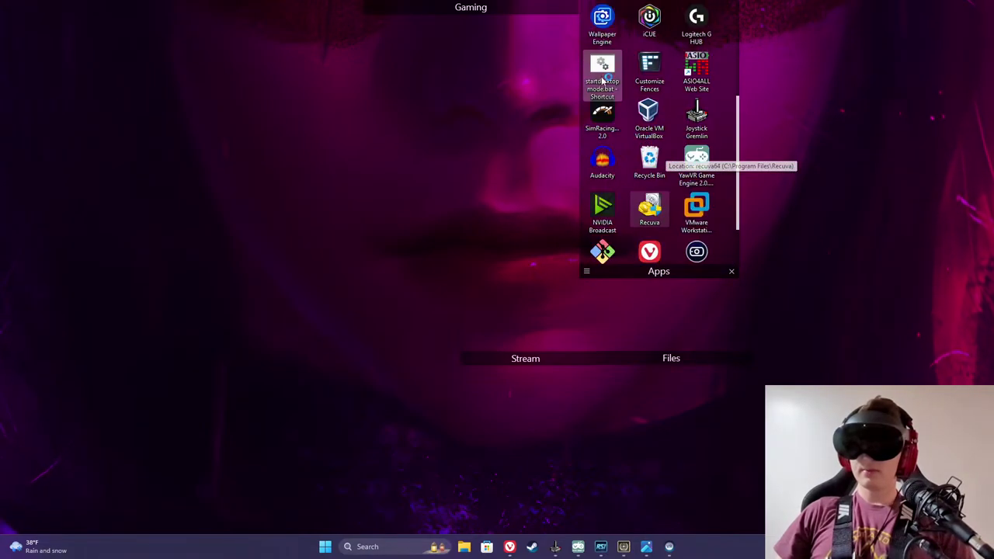
pyautogui.doubleClick(602, 72)
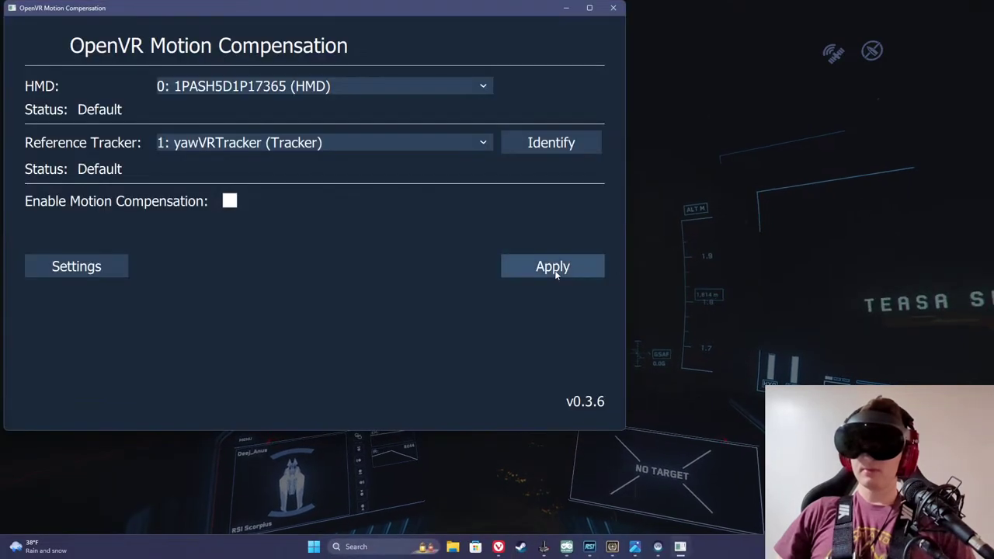
pyautogui.click(237, 200)
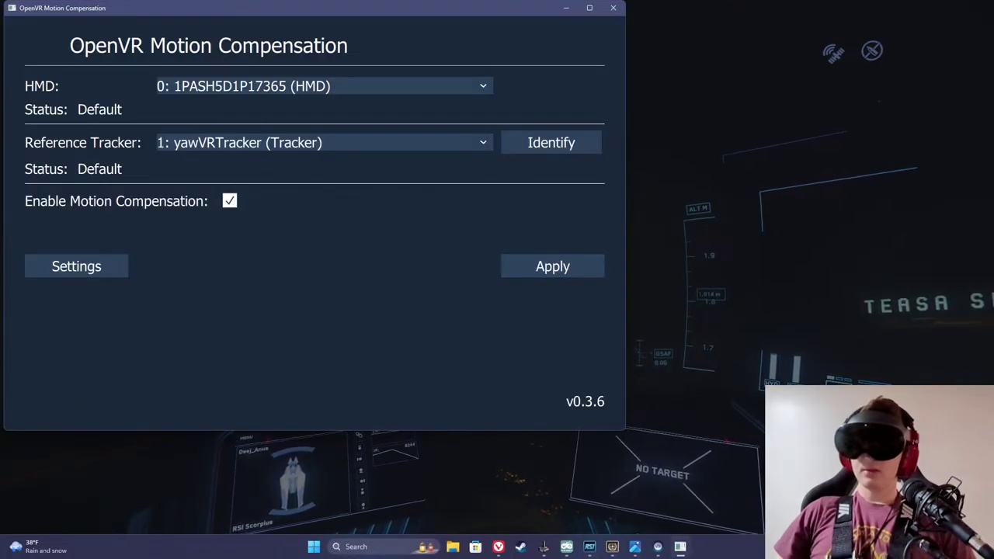
# - Switch to YawVR Game Engine and run the automatic rotation center calibration for motion compensation
pyautogui.click(657, 547)
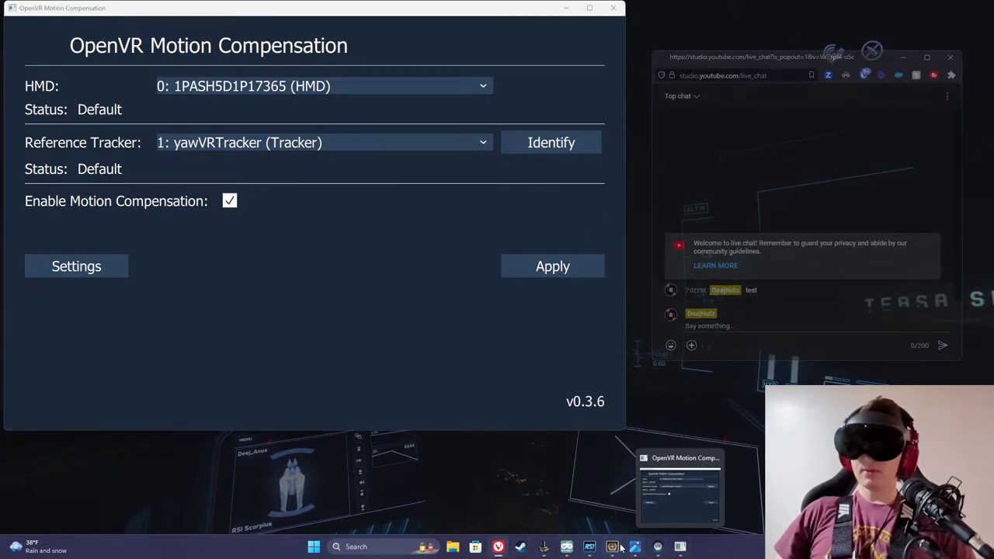
pyautogui.click(569, 549)
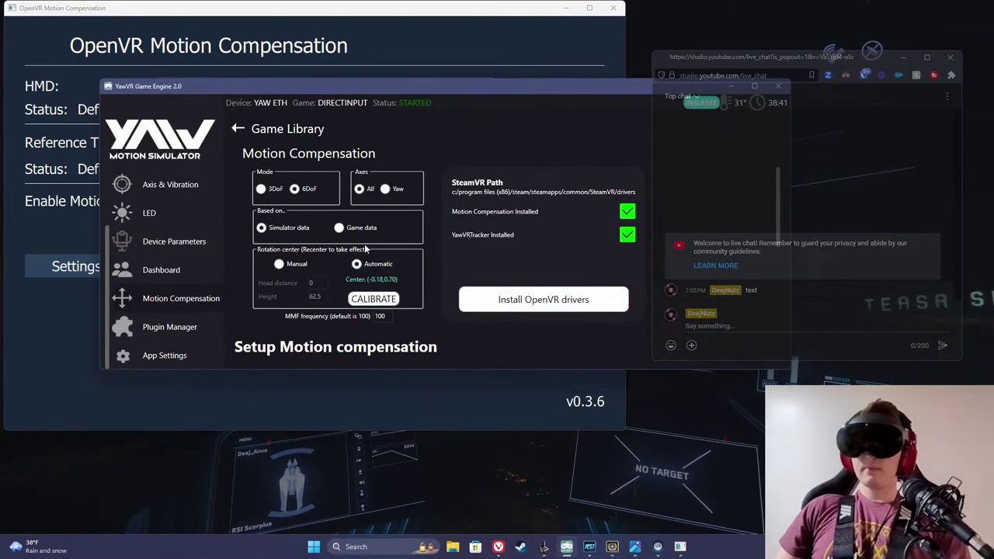
pyautogui.click(374, 301)
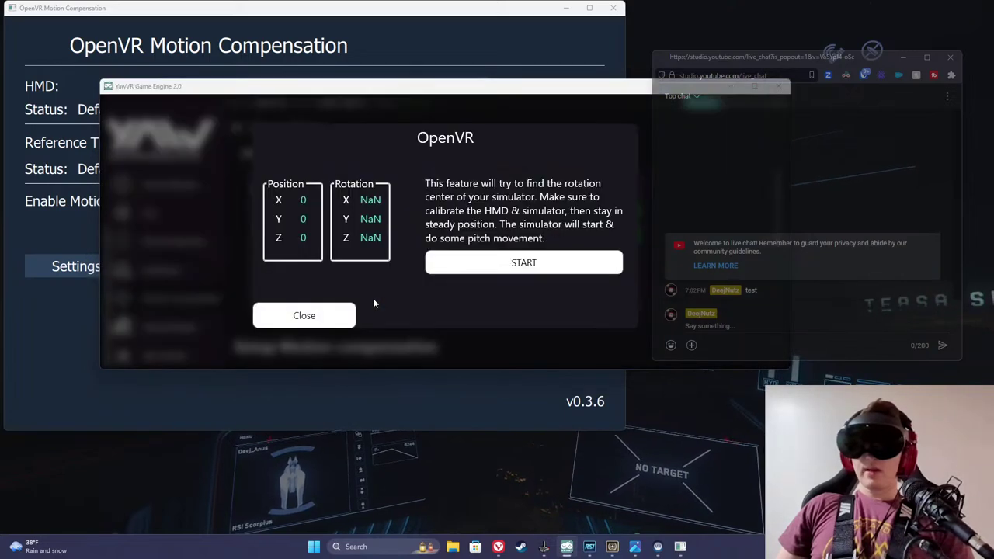
pyautogui.click(466, 268)
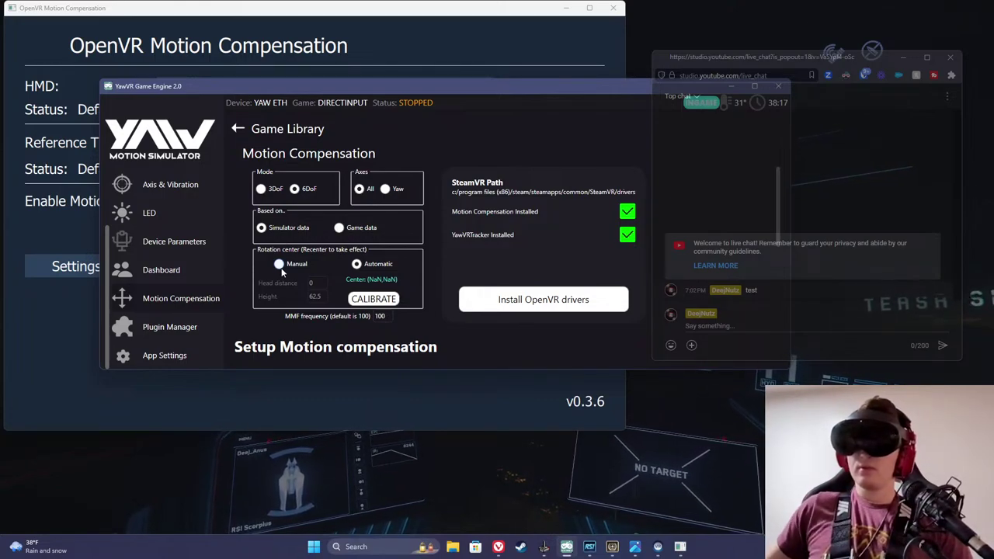
# - Start the motion device from the YawVR dashboard and apply the enabled compensation in OpenVR Motion Compensation
pyautogui.click(160, 270)
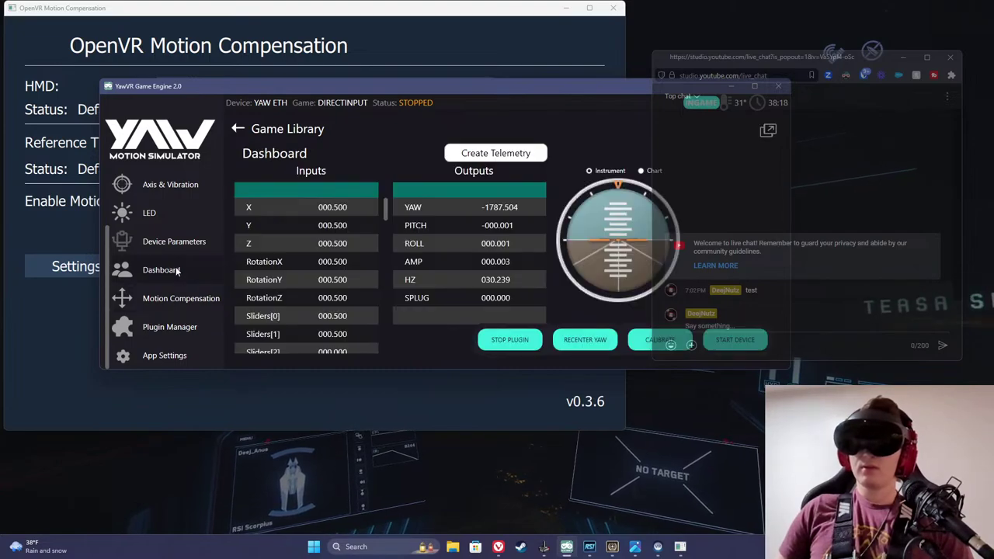
pyautogui.click(731, 340)
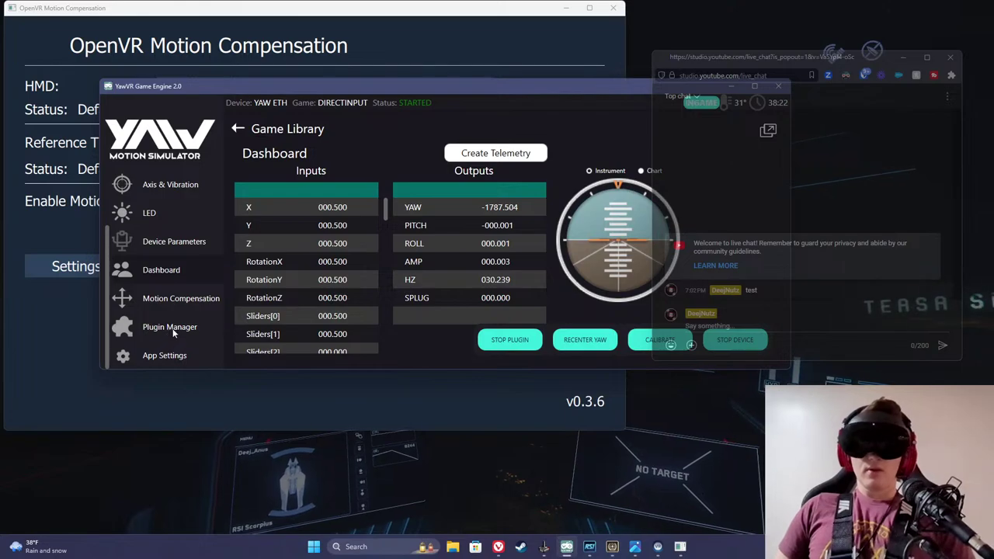
pyautogui.click(483, 28)
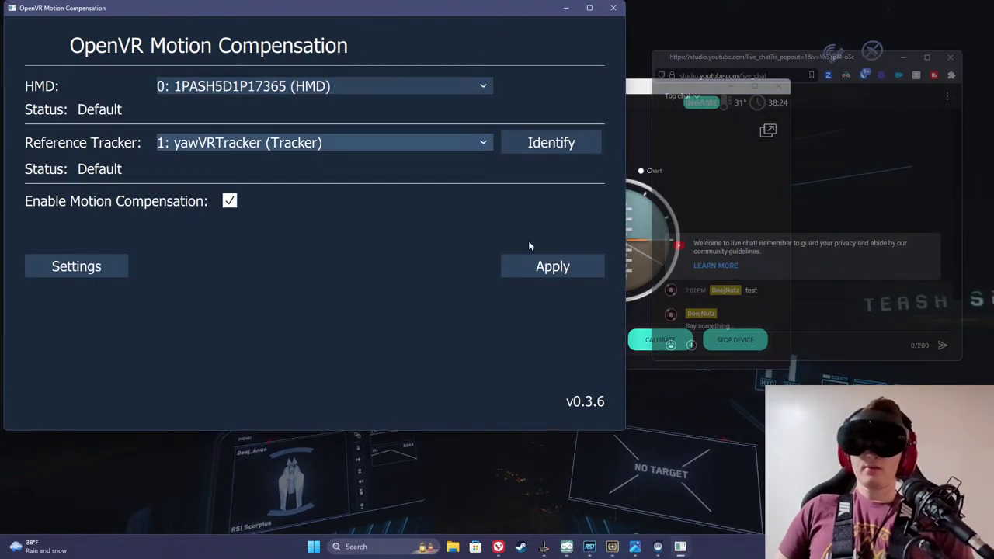
pyautogui.click(541, 267)
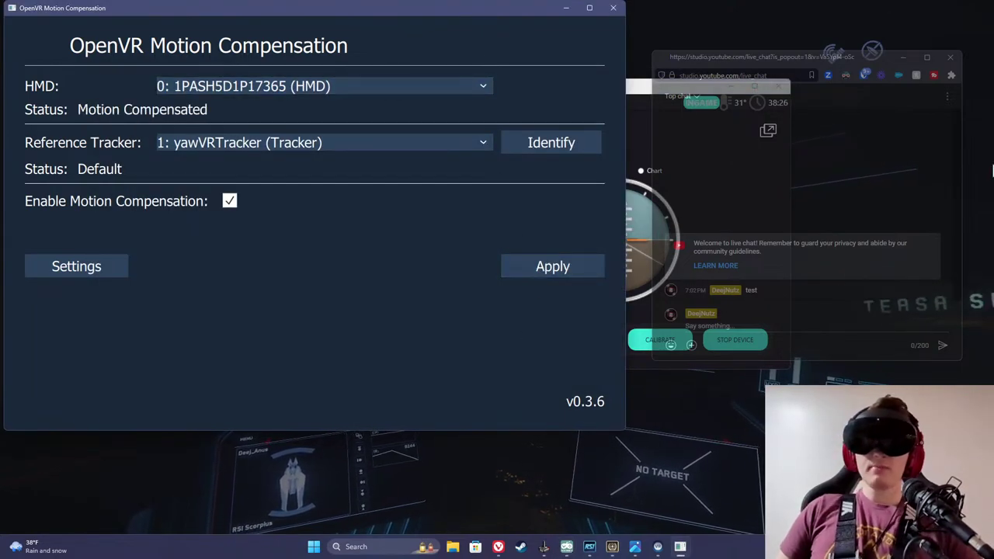
# - Launch opentrack and start head tracking with the default.ini profile
pyautogui.press('super')
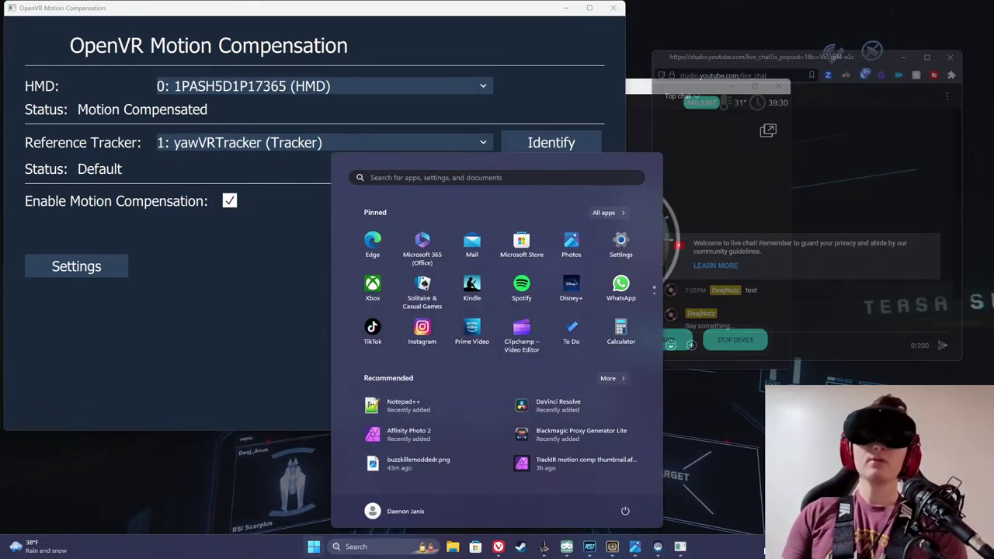
pyautogui.write('open')
pyautogui.press('Return')
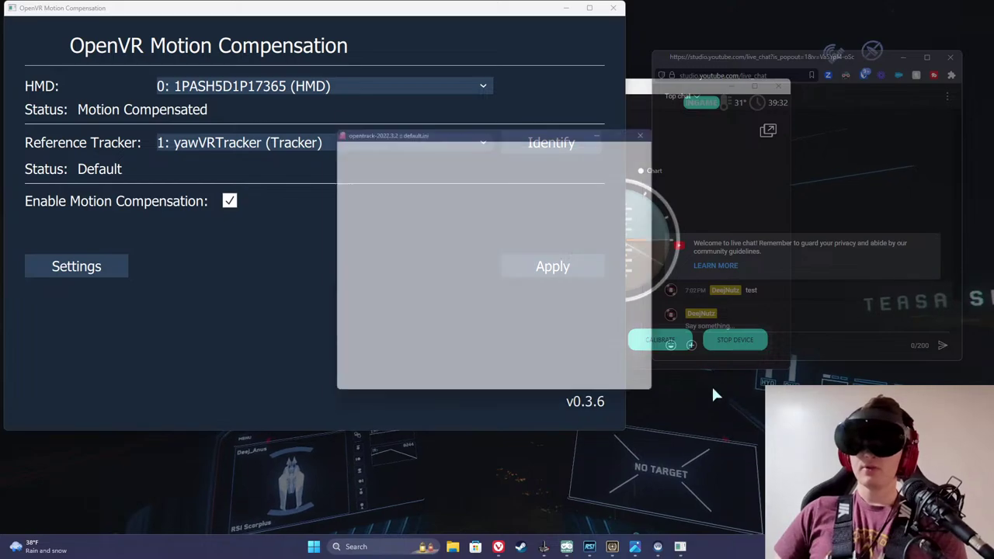
pyautogui.click(538, 384)
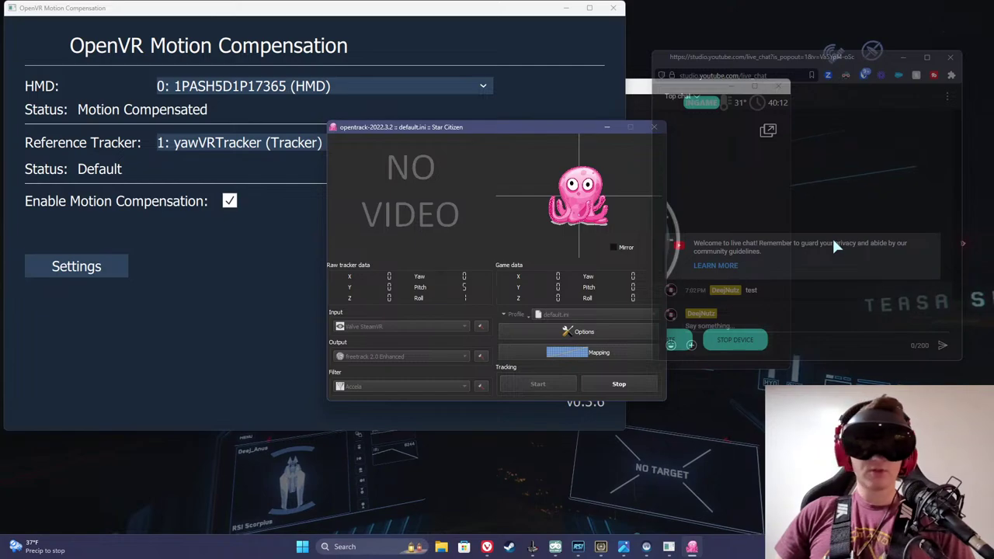
# - Stop head tracking in opentrack and bring up the motion compensation settings in YawVR Game Engine
pyautogui.click(614, 385)
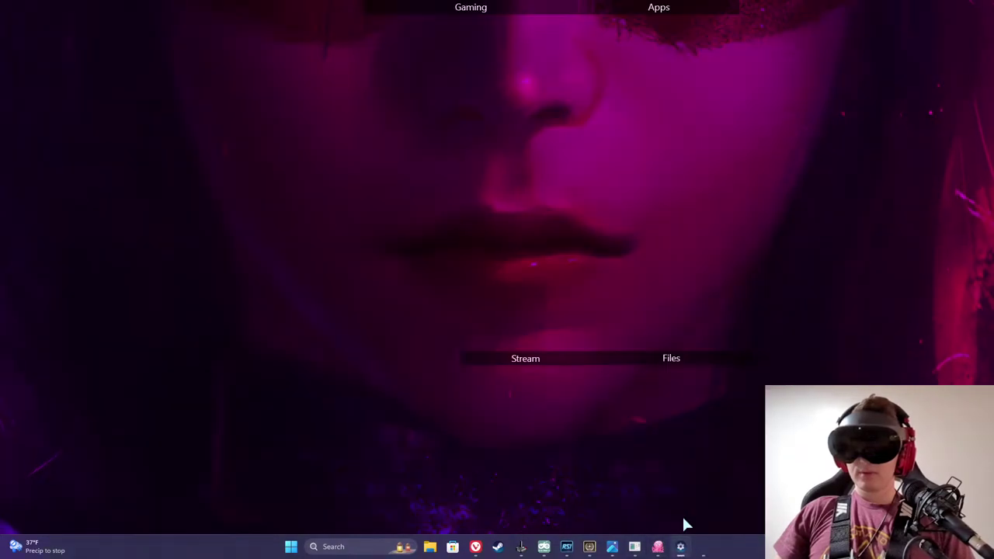
pyautogui.click(683, 516)
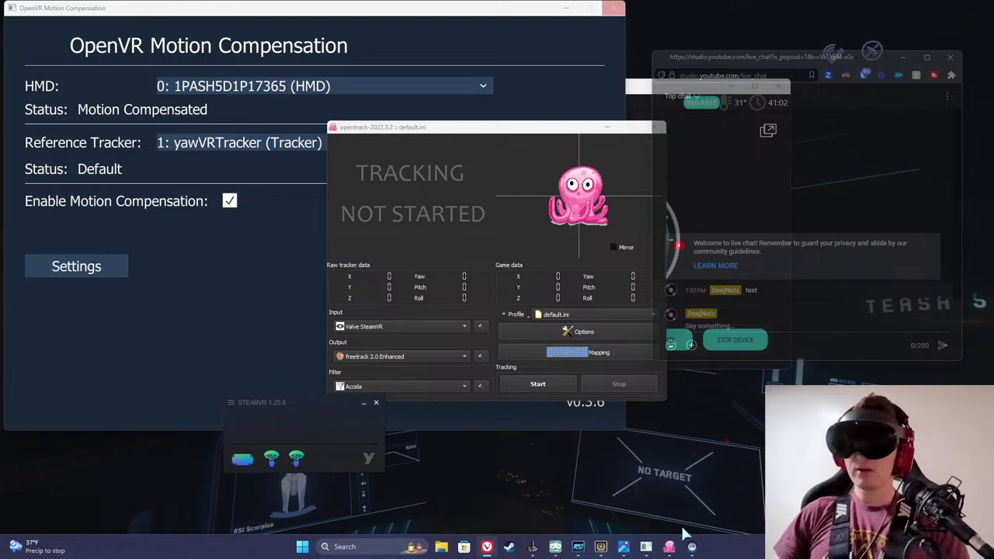
pyautogui.moveTo(691, 549)
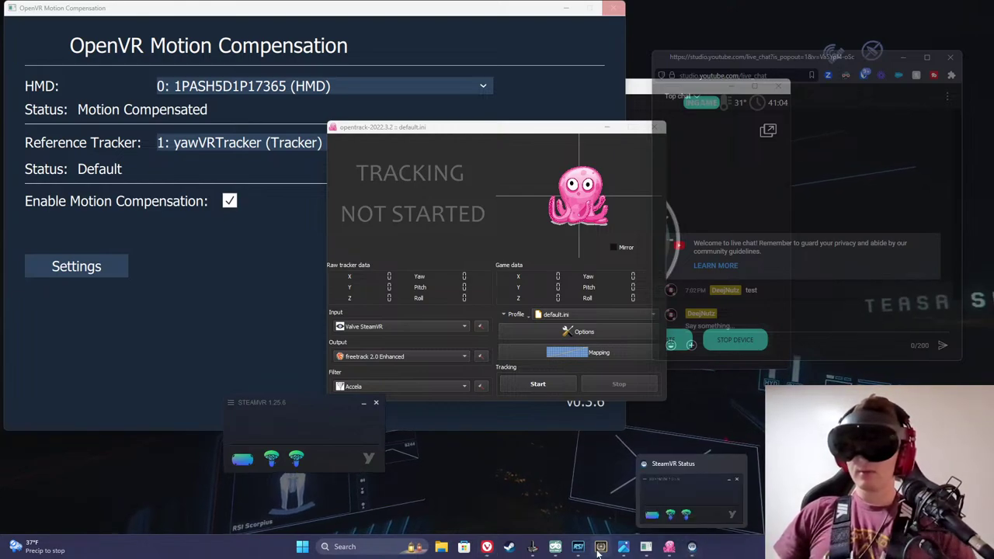
pyautogui.click(555, 546)
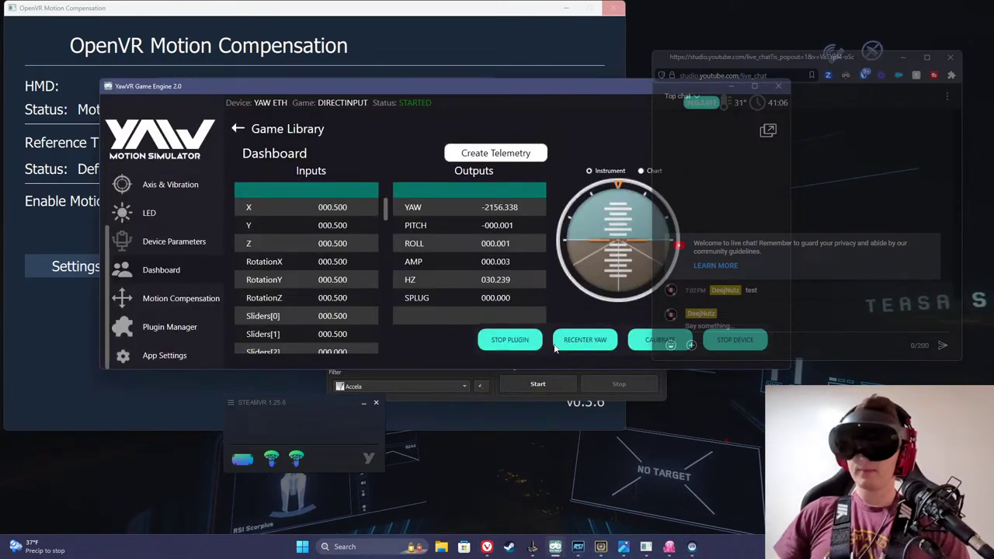
pyautogui.click(165, 300)
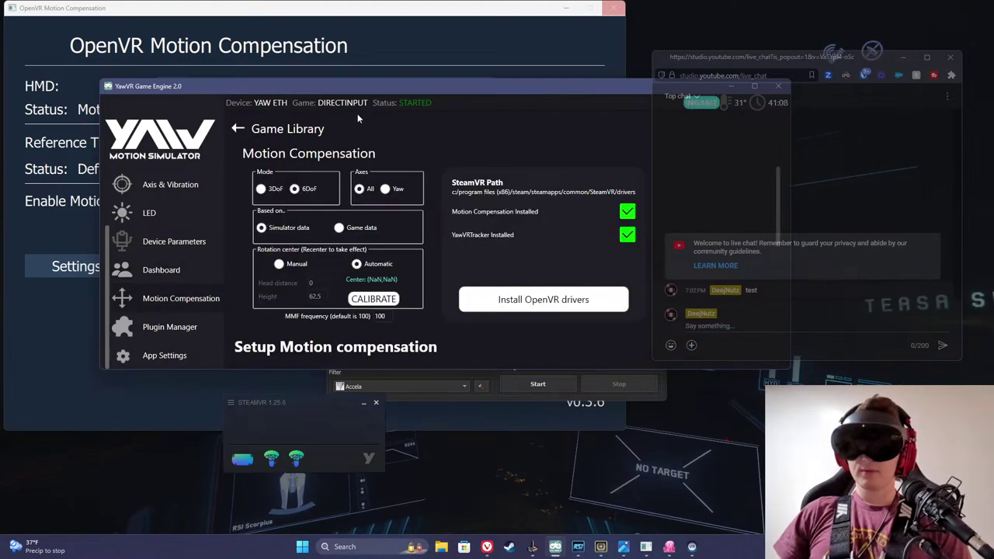
# - Force the unresponsive OpenVR Motion Compensation program to close
pyautogui.click(480, 17)
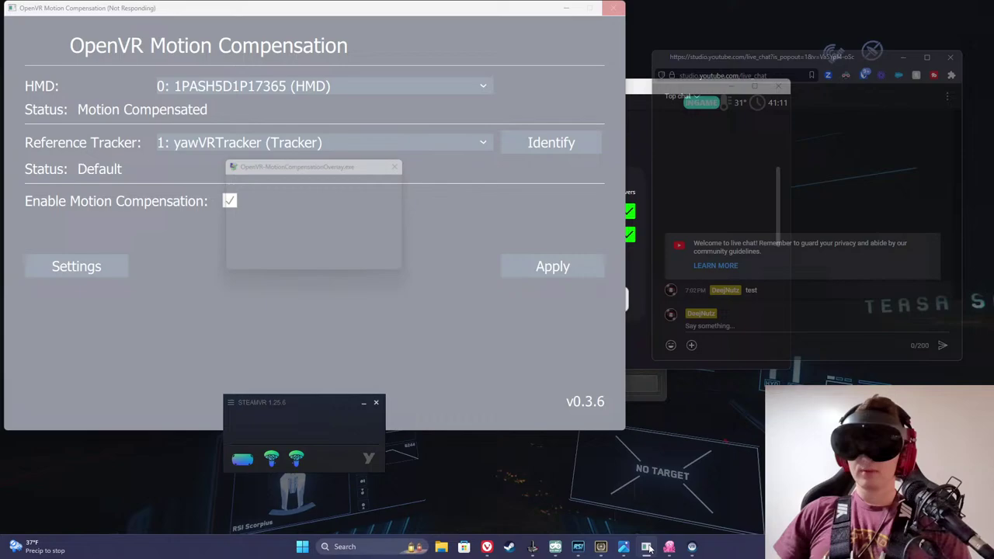
pyautogui.rightClick(645, 547)
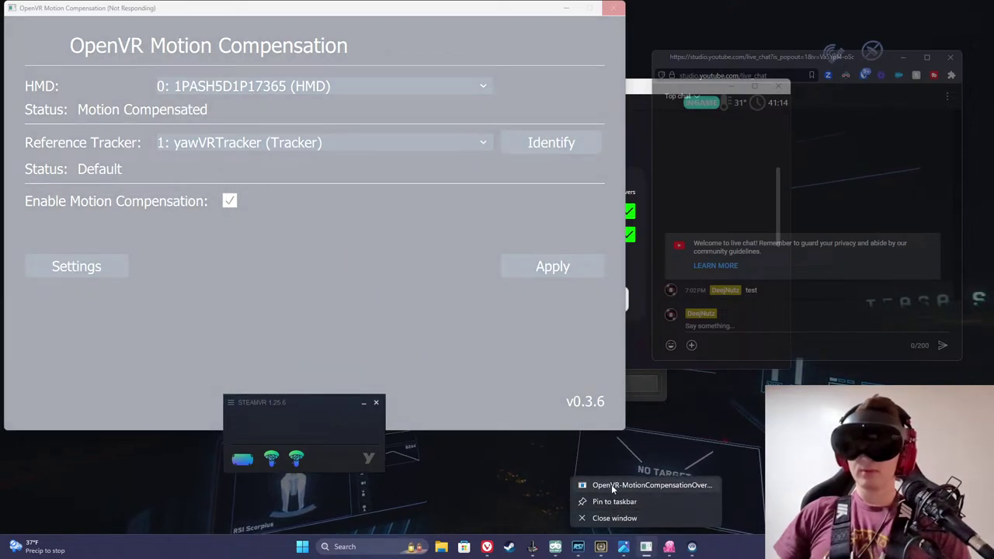
pyautogui.click(615, 518)
pyautogui.rightClick(647, 548)
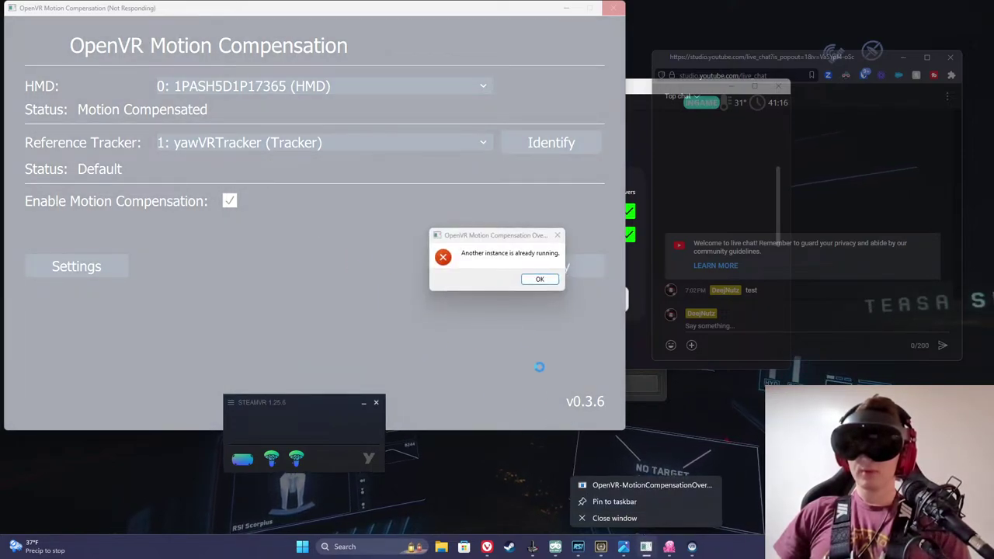
pyautogui.click(541, 278)
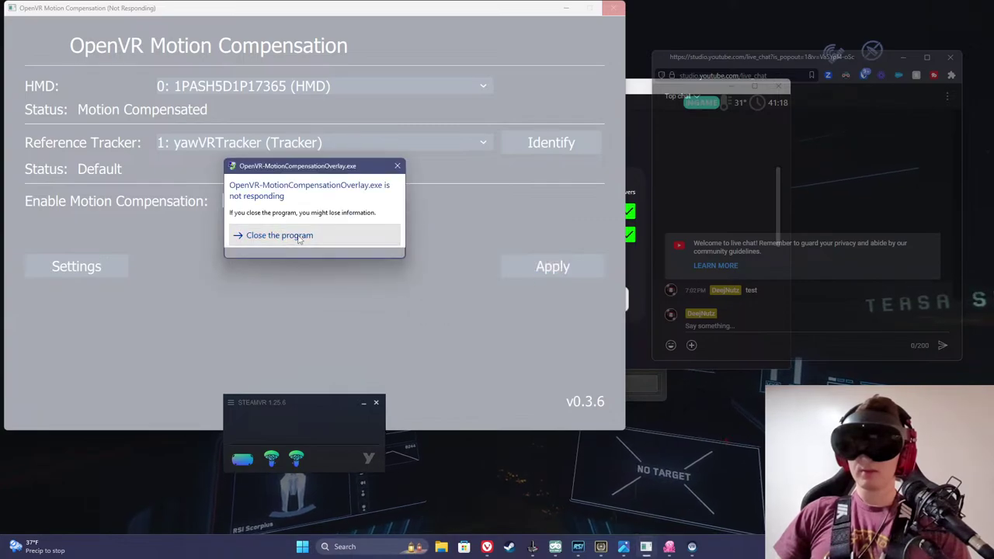
pyautogui.click(334, 233)
pyautogui.click(380, 250)
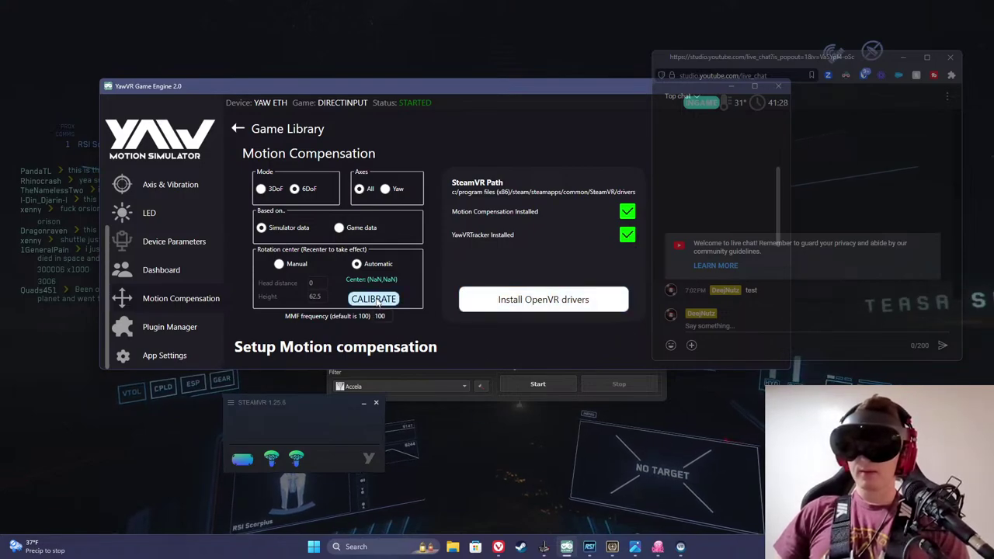
# - Switch the rotation center mode to Manual and set it back to Automatic
pyautogui.click(280, 264)
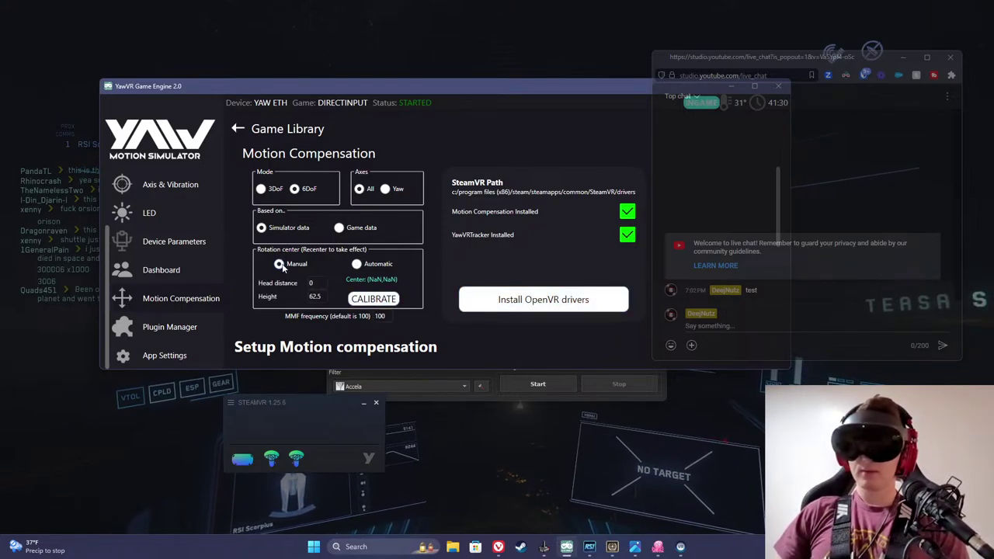
pyautogui.click(357, 265)
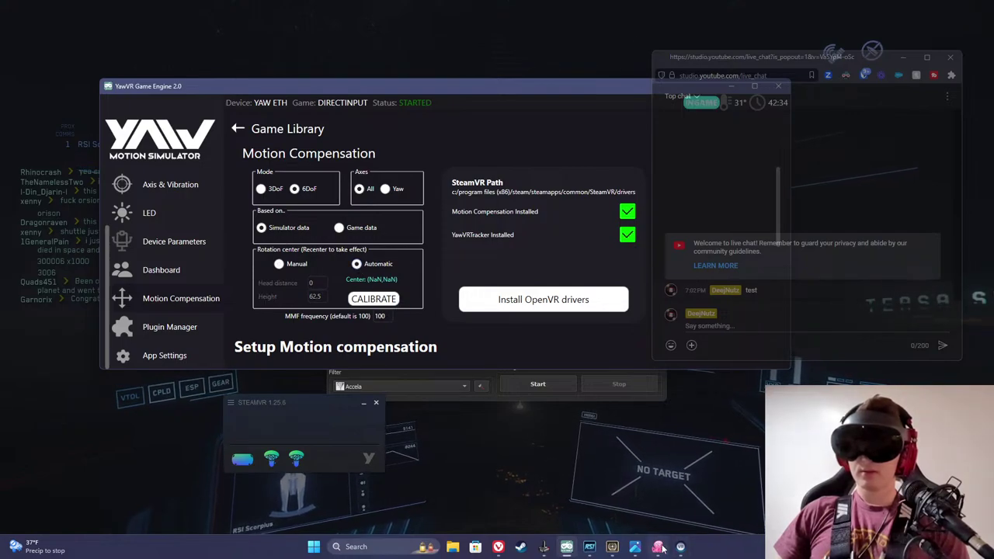
pyautogui.moveTo(610, 548)
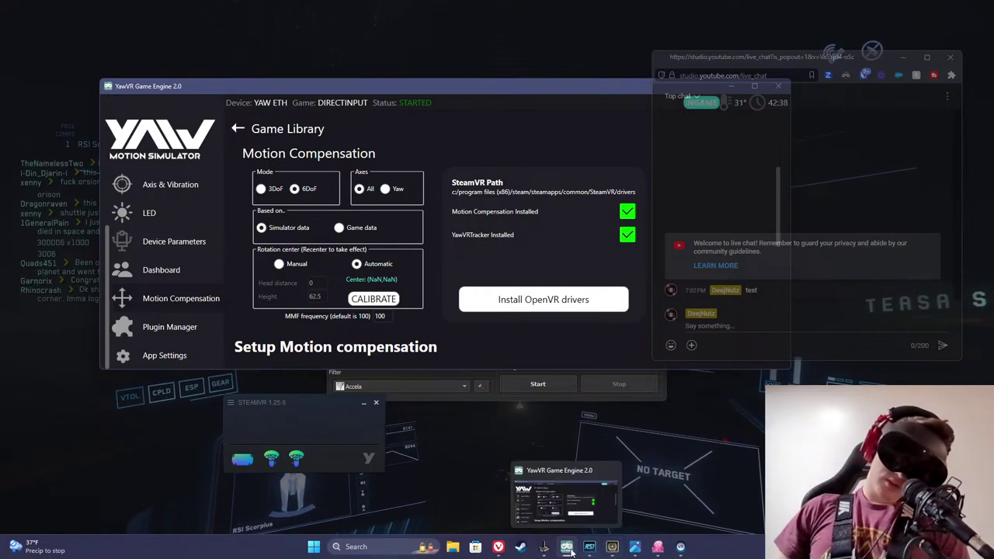
pyautogui.moveTo(681, 548)
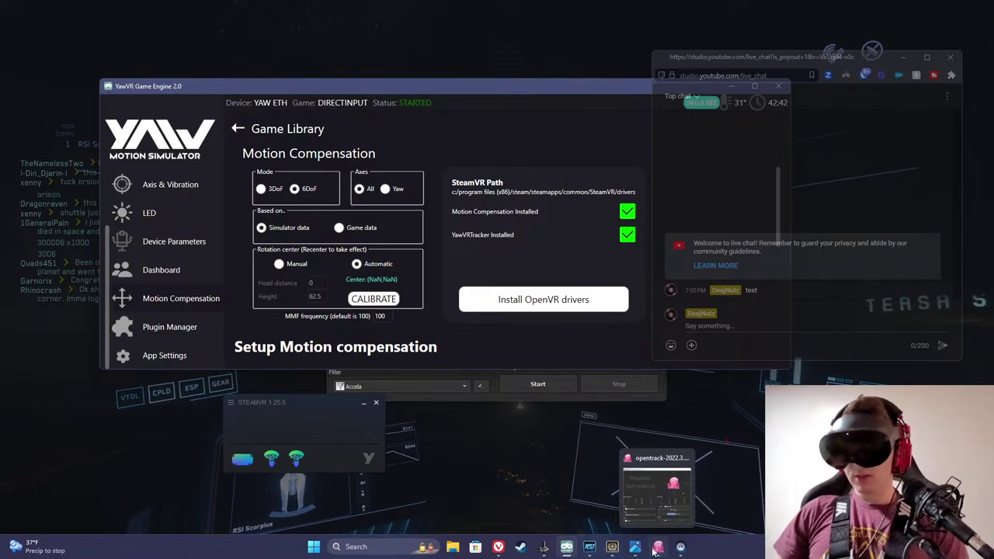
# - Relaunch OpenVR Motion Compensation with the startdesktopmode.bat shortcut, then enable and apply motion compensation using yawVRTracker as the reference tracker
pyautogui.moveTo(547, 549)
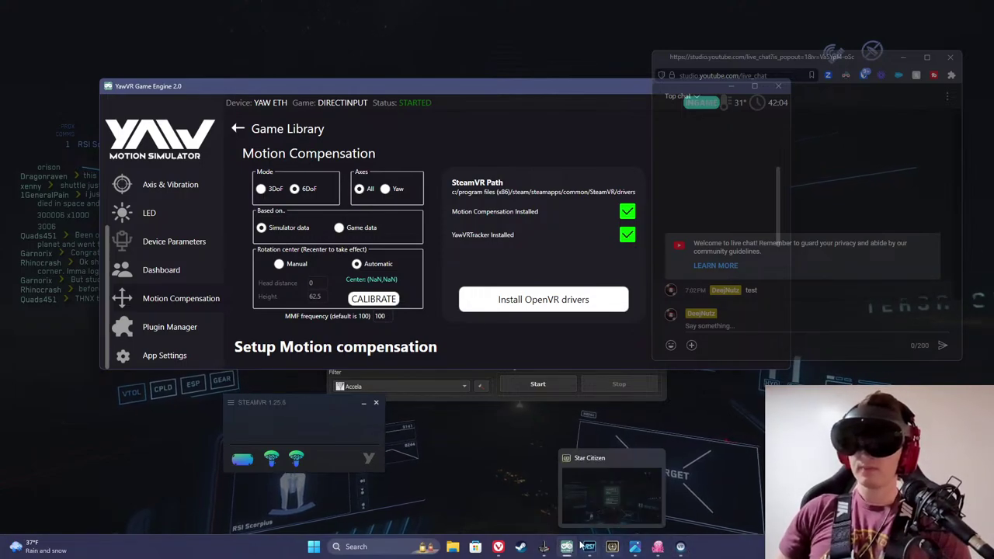
pyautogui.press('super+Tab')
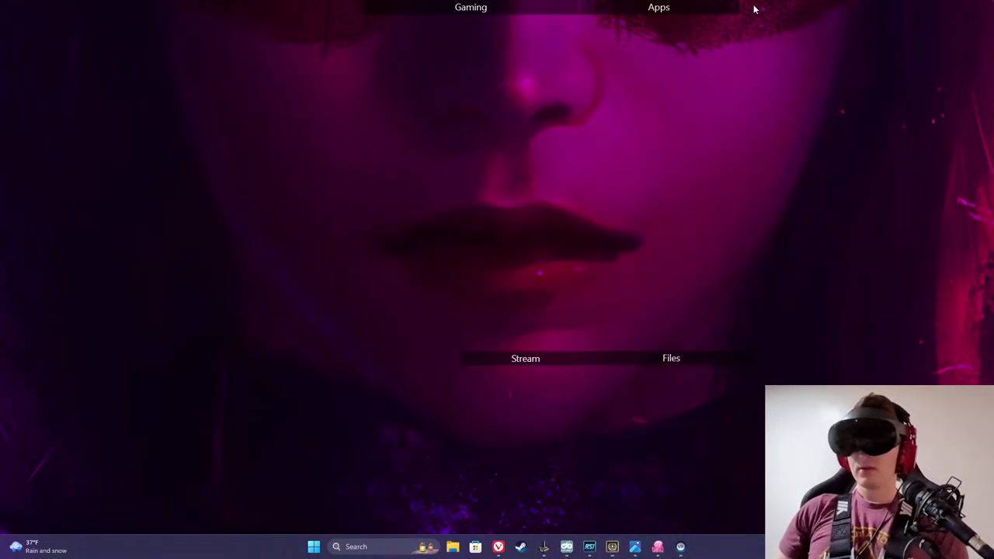
pyautogui.moveTo(737, 7)
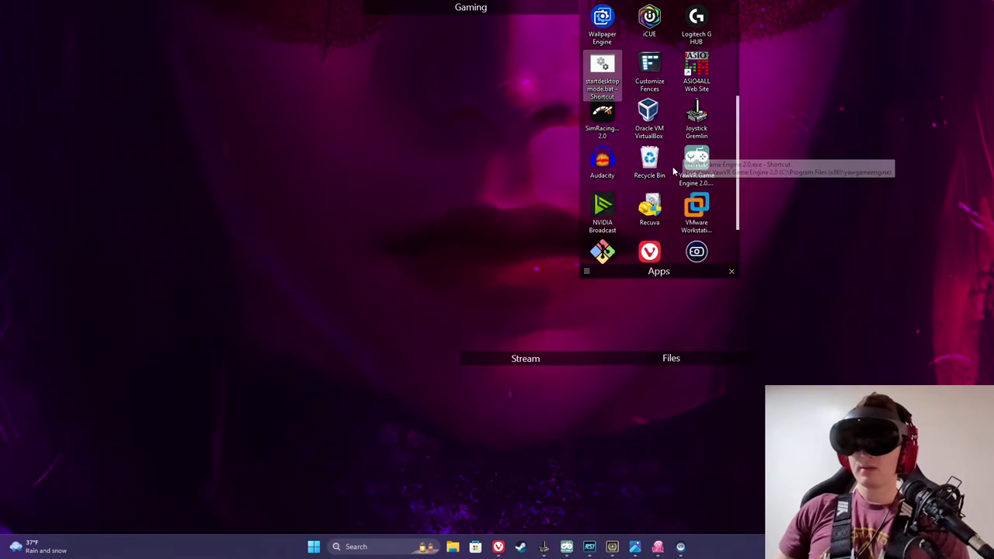
pyautogui.scroll(-1, 668, 159)
pyautogui.scroll(2, 614, 93)
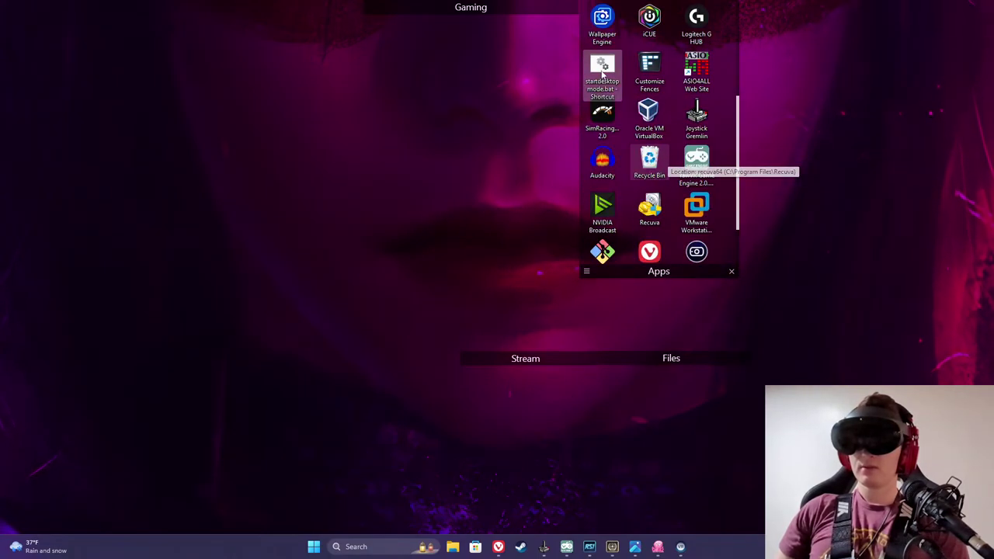
pyautogui.doubleClick(602, 70)
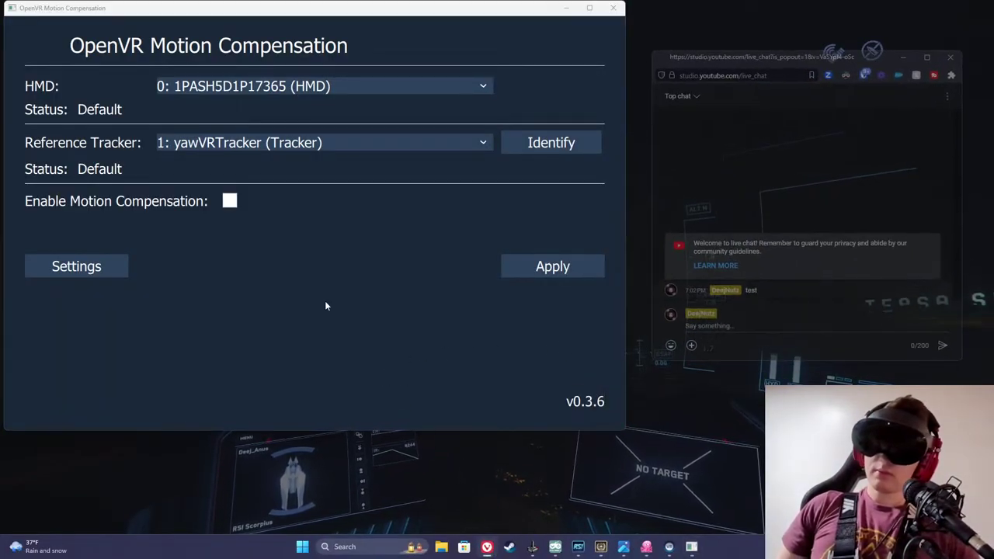
pyautogui.click(230, 202)
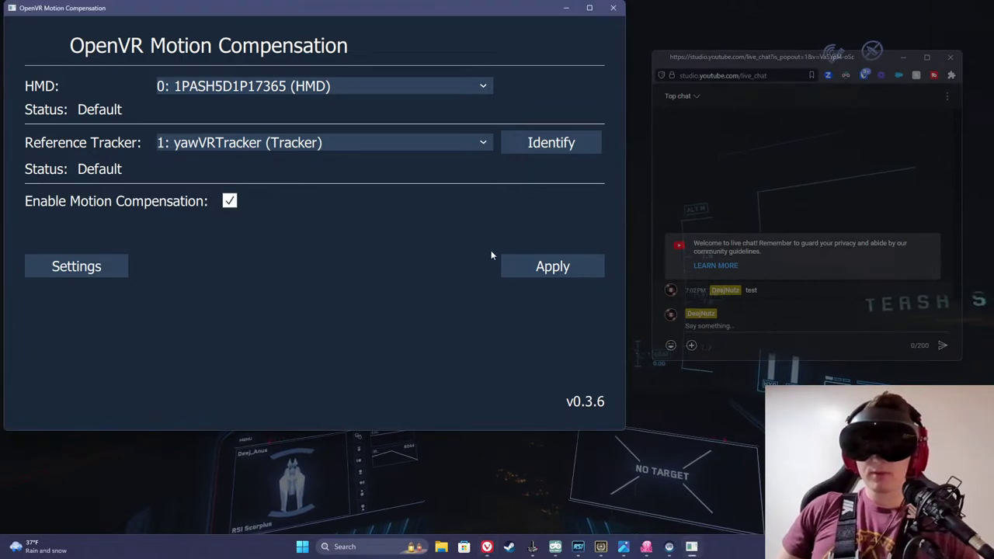
pyautogui.click(571, 267)
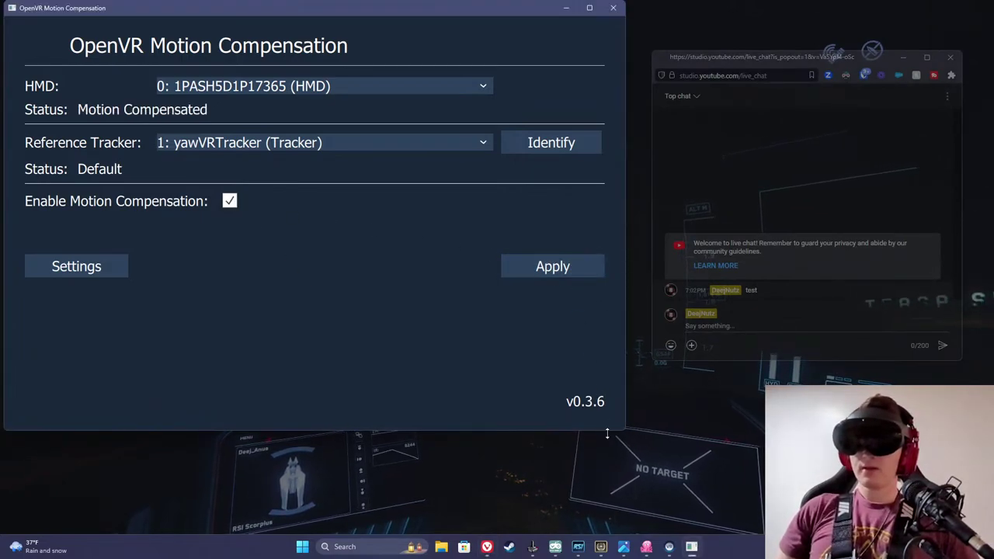
# - Switch to opentrack, start and stop head tracking twice with the default.ini profile, and close opentrack
pyautogui.click(647, 547)
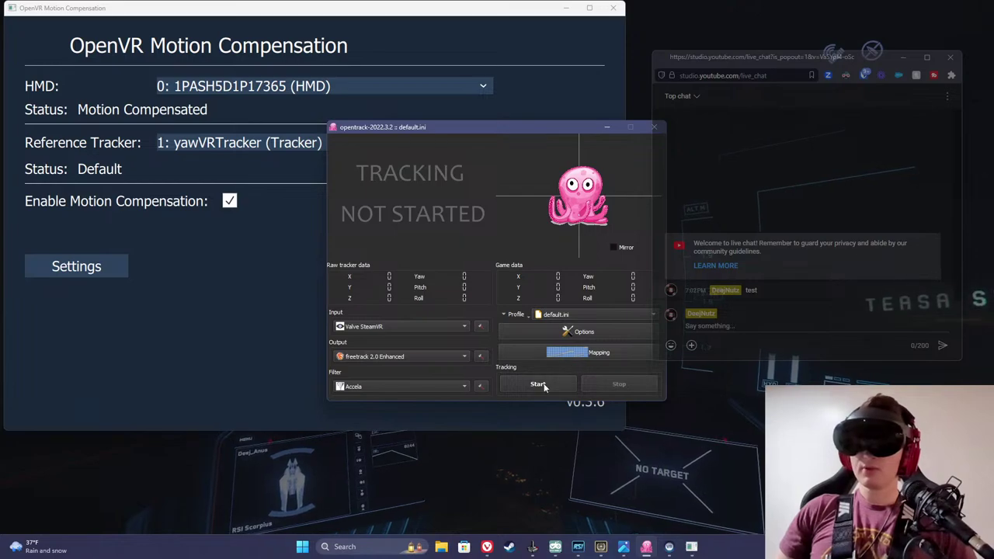
pyautogui.click(544, 384)
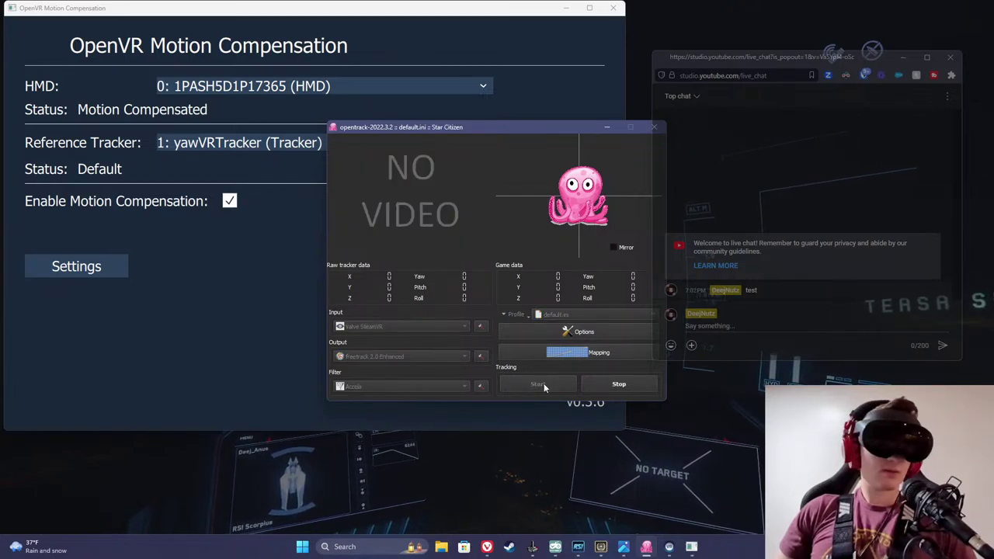
pyautogui.click(619, 384)
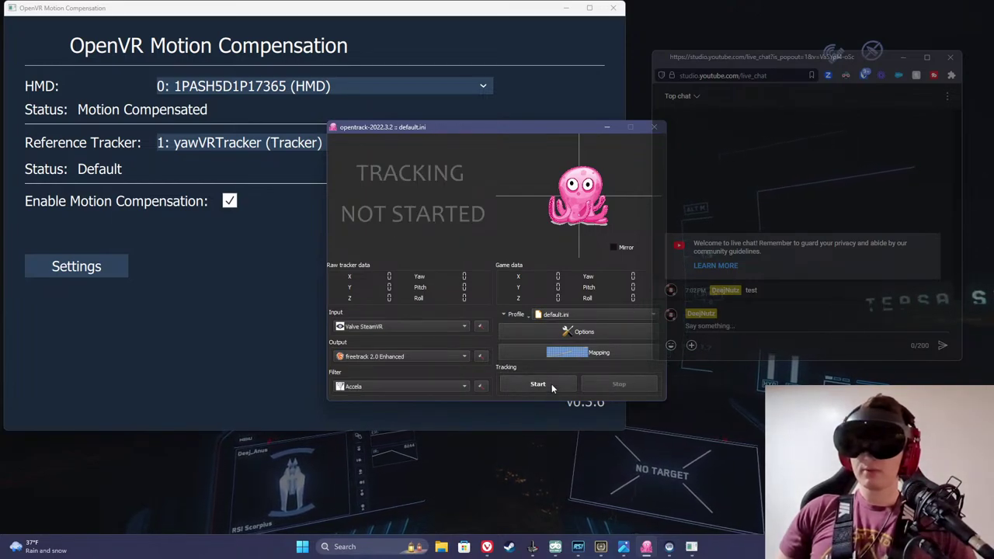
pyautogui.click(552, 383)
pyautogui.click(605, 386)
pyautogui.click(654, 129)
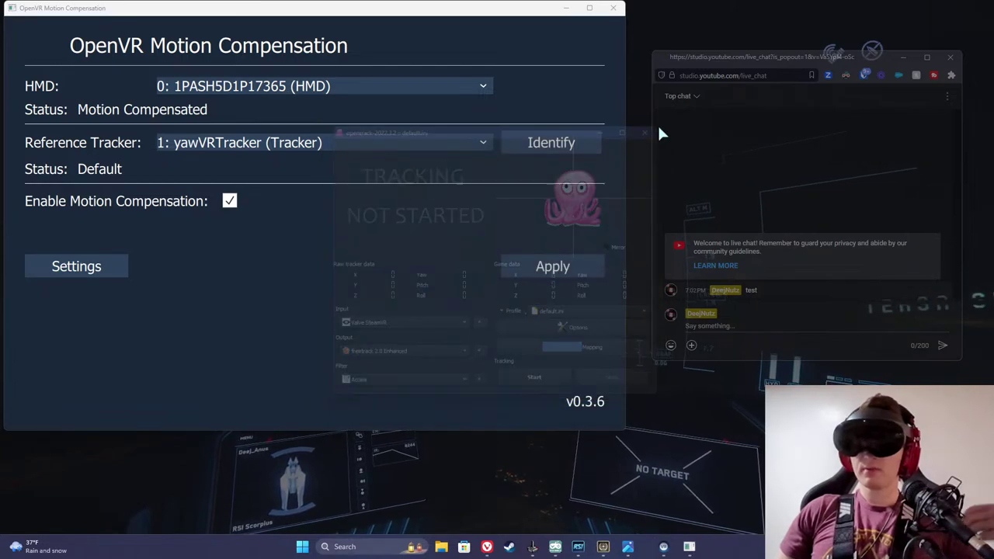
# - Relaunch opentrack and test head tracking with the default.ini profile by starting and stopping it twice
pyautogui.press('super')
pyautogui.write('opentrack')
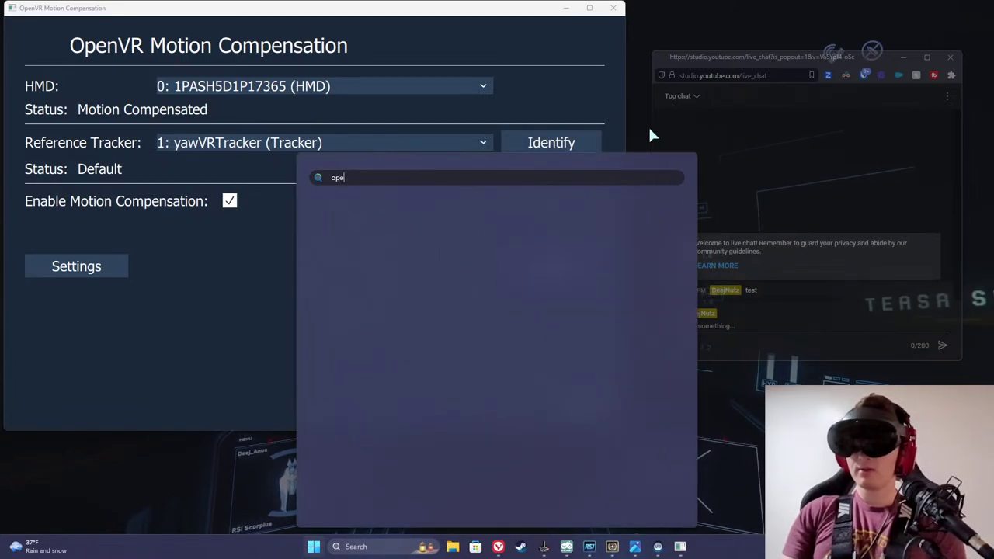
pyautogui.press('Return')
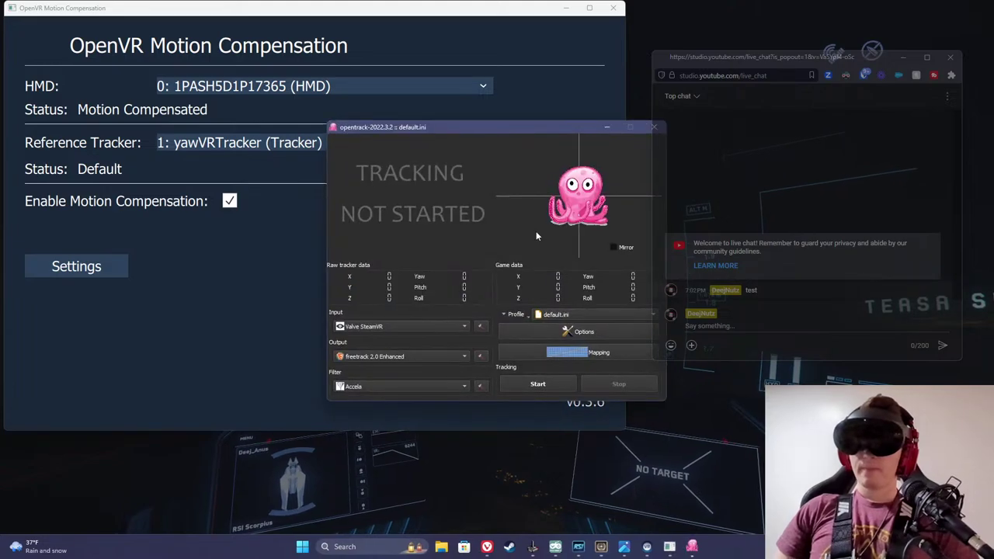
pyautogui.click(542, 384)
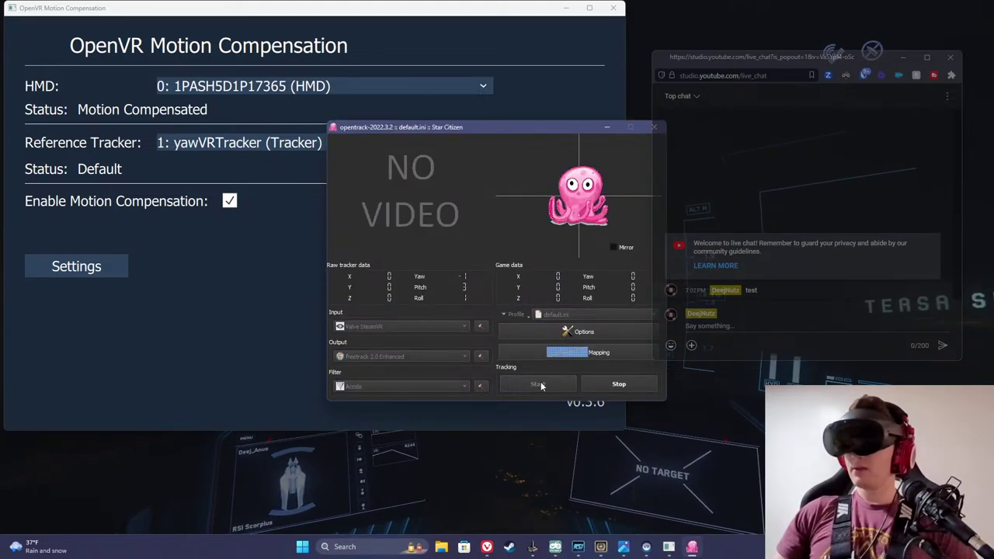
pyautogui.click(618, 383)
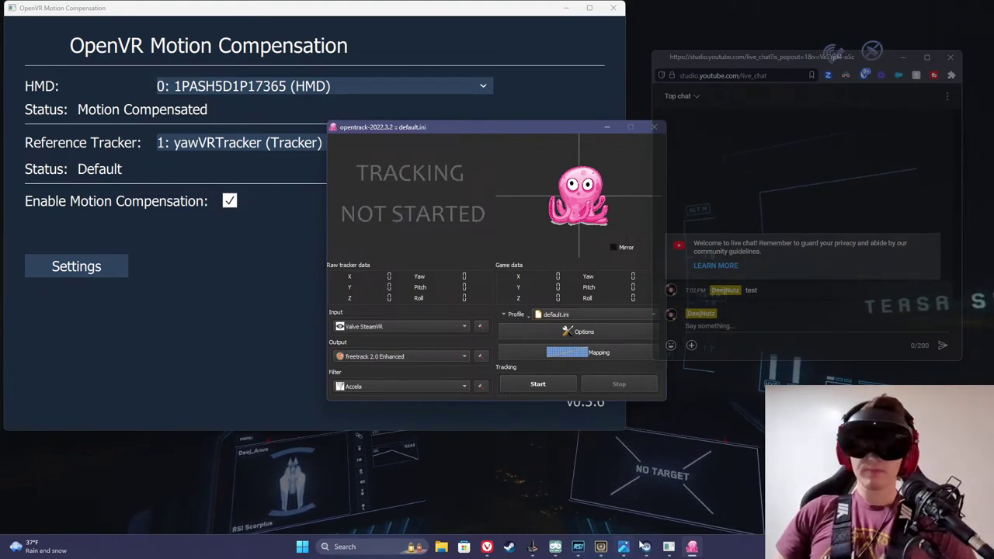
pyautogui.moveTo(654, 550)
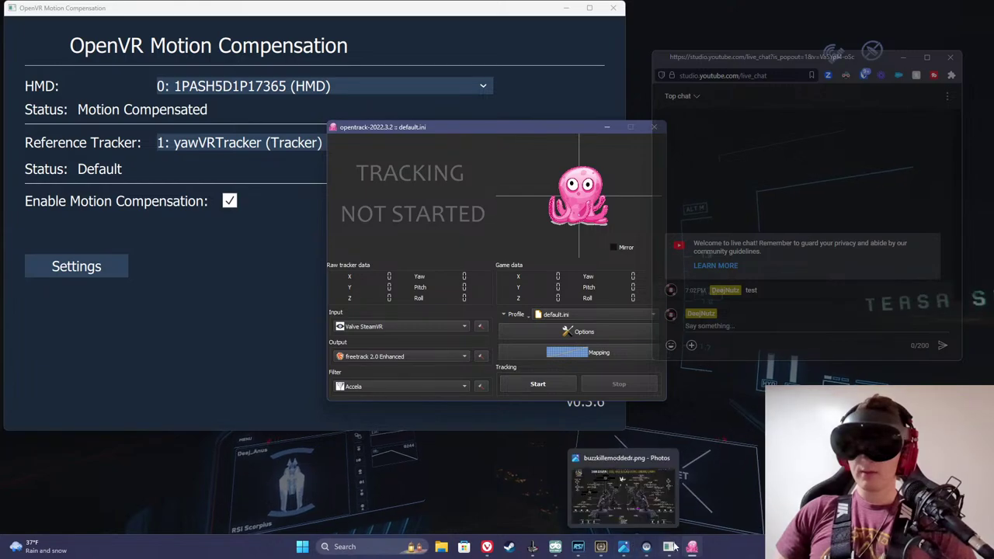
pyautogui.click(533, 384)
pyautogui.click(607, 385)
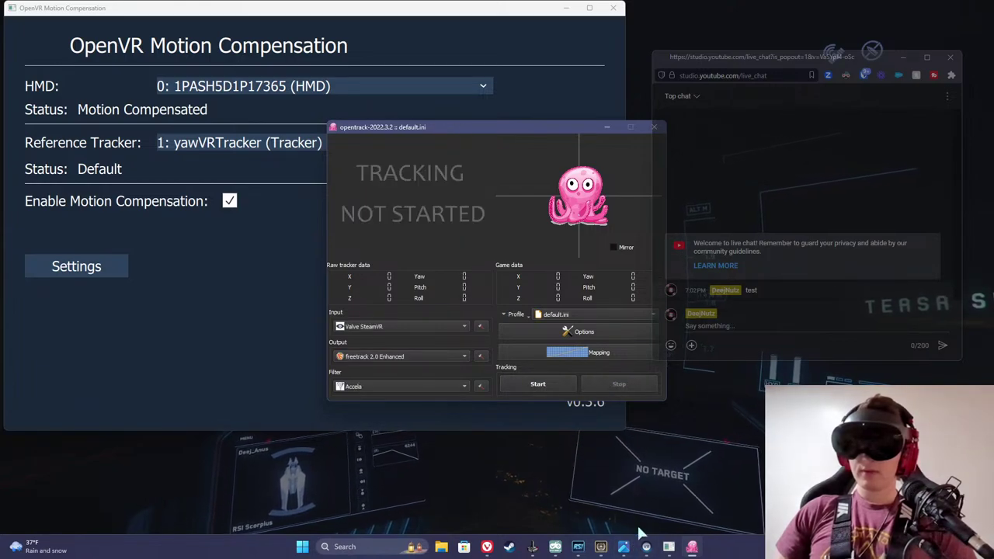
# - Close the OpenVR Motion Compensation window and switch to Star Citizen, dismissing the exit prompt and resuming the game
pyautogui.click(618, 9)
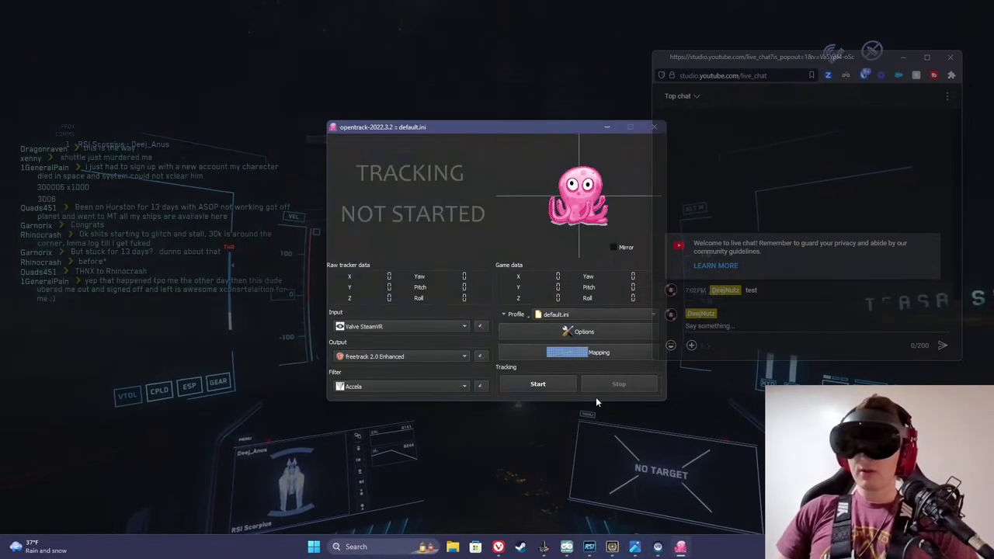
pyautogui.click(648, 435)
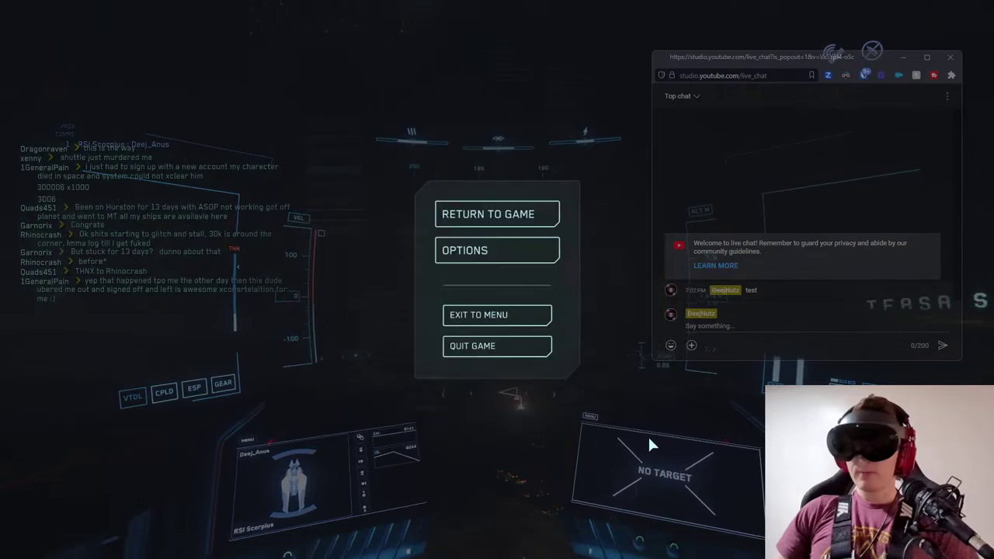
pyautogui.click(513, 349)
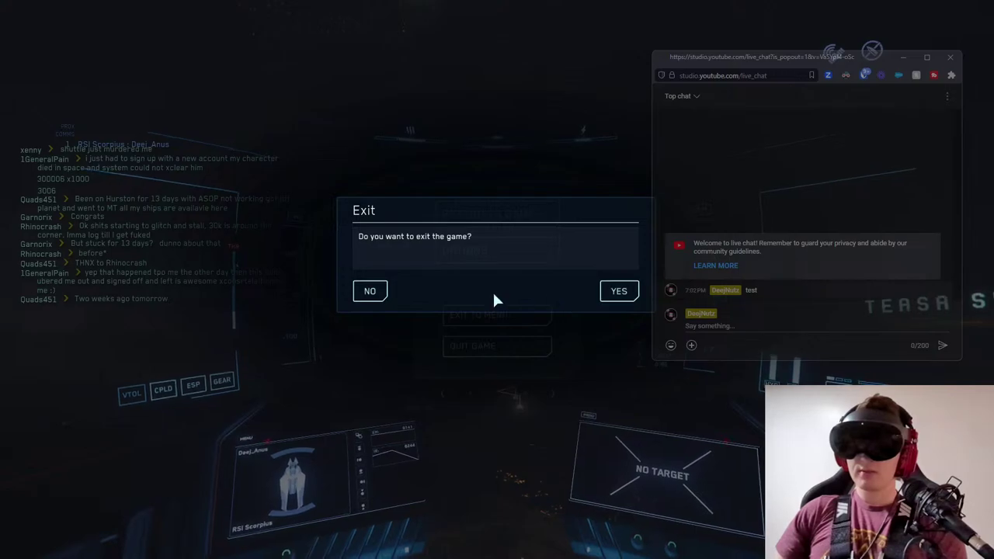
pyautogui.click(373, 290)
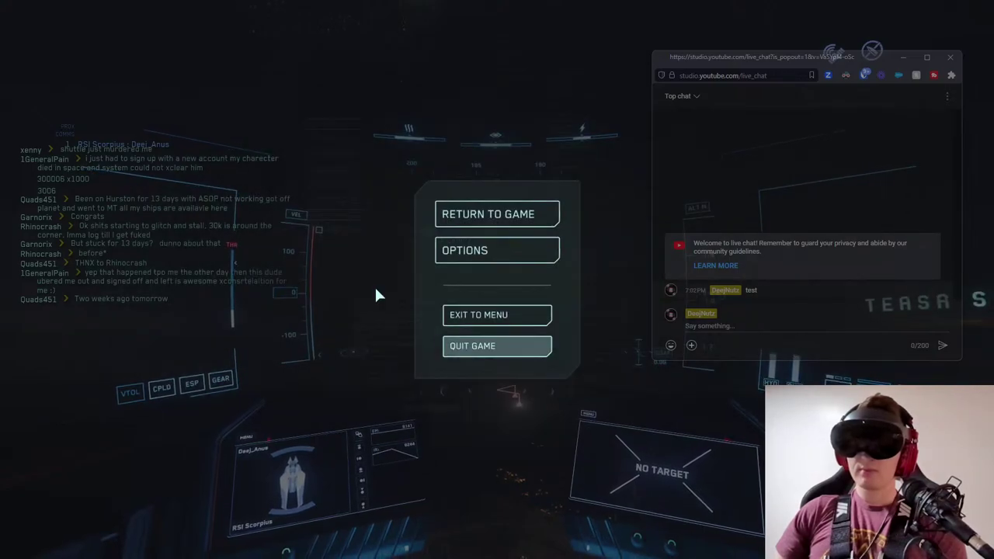
pyautogui.click(473, 223)
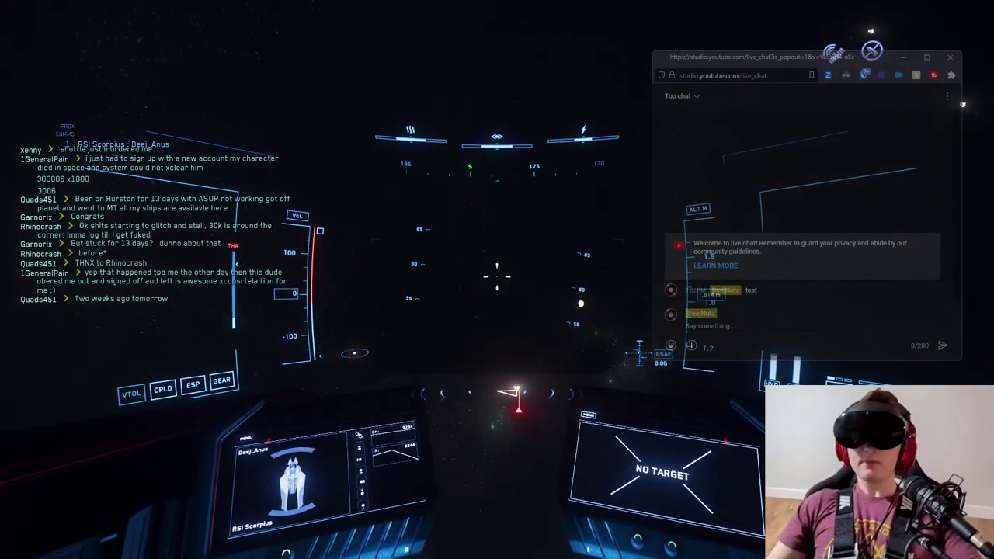
# - Spool up the RSI Scorpius's quantum drive and try to initiate quantum travel
pyautogui.press('b')
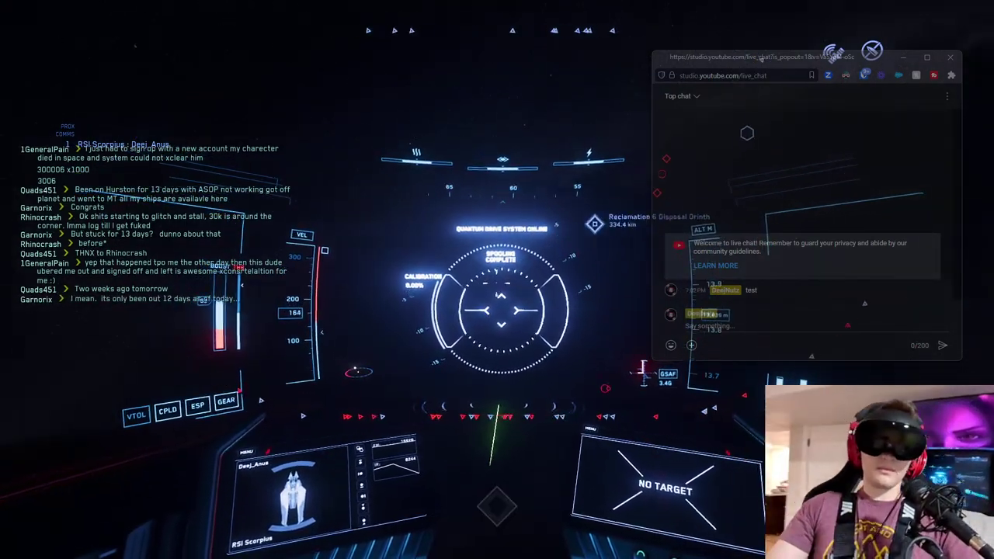
pyautogui.press('b')
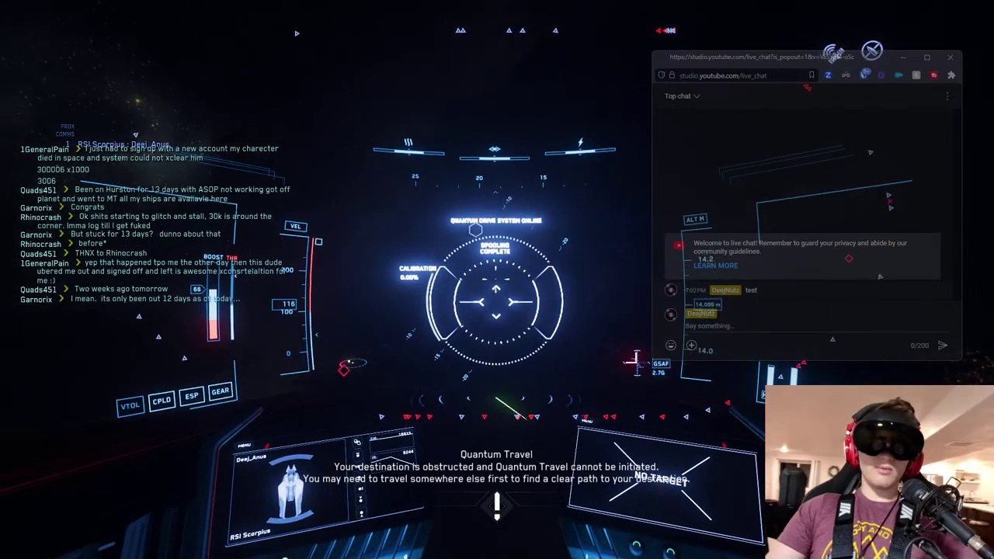